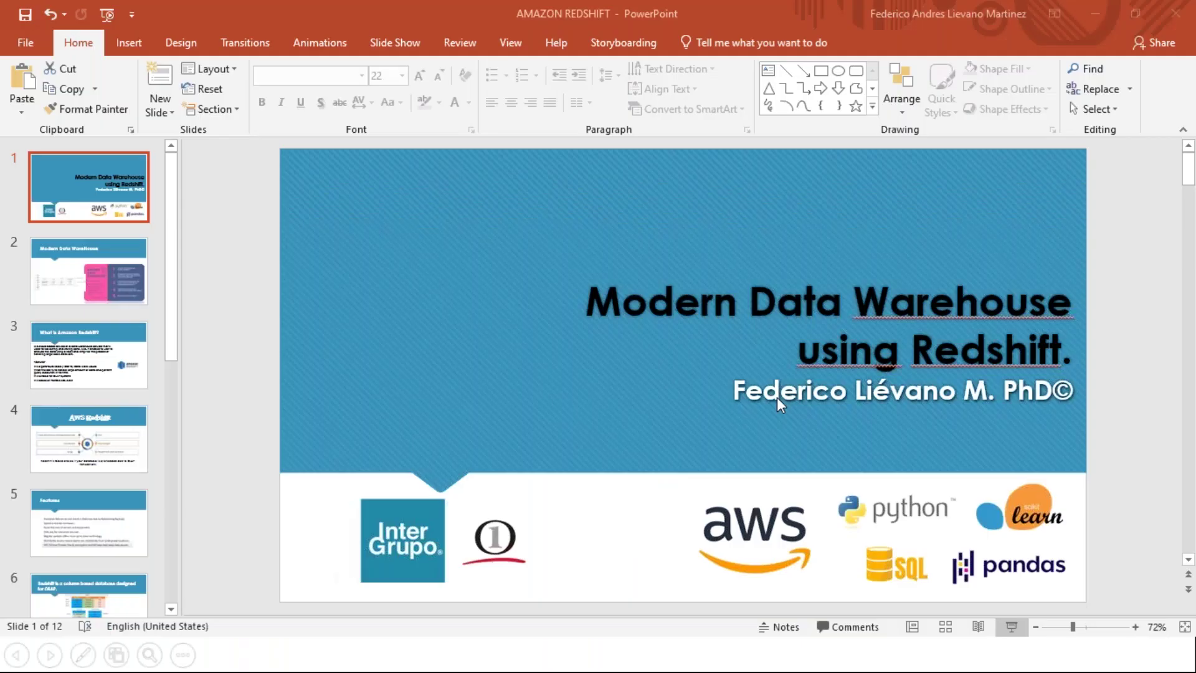
- Switch to the Redshift clusters page in Chrome and open the AWS Management Console home page
key("alt+Tab")
key("alt+Tab")
key("alt+Tab")
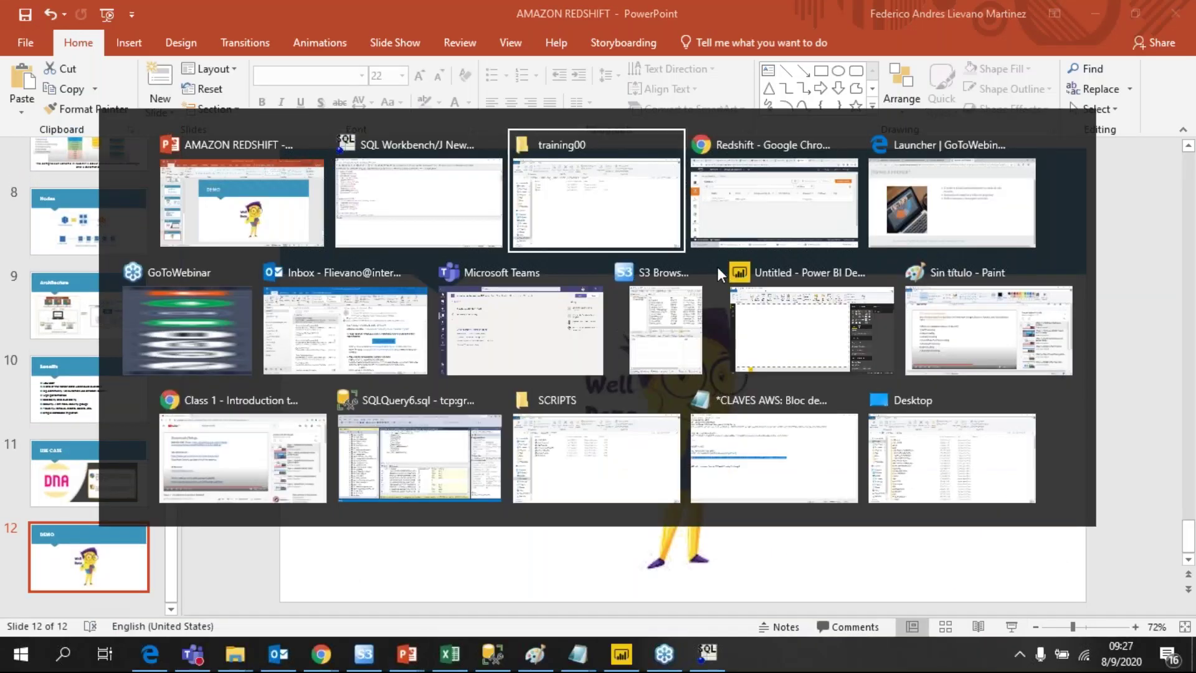
left_click(738, 15)
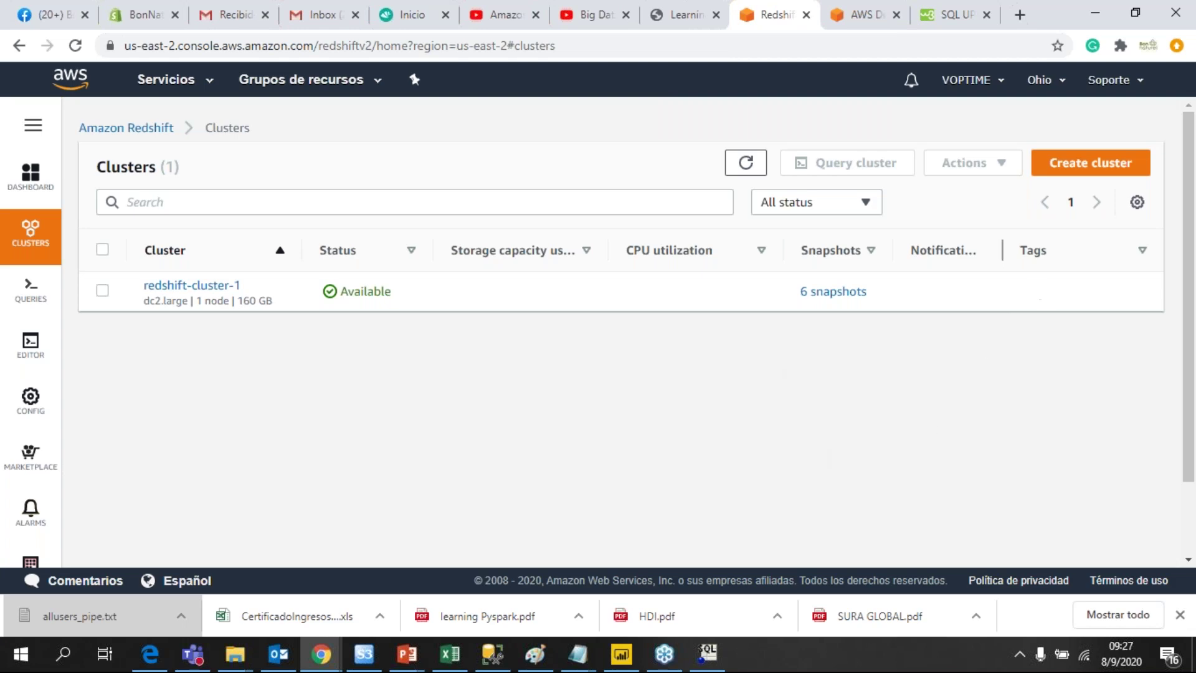
key("alt+Tab")
key("alt+Tab")
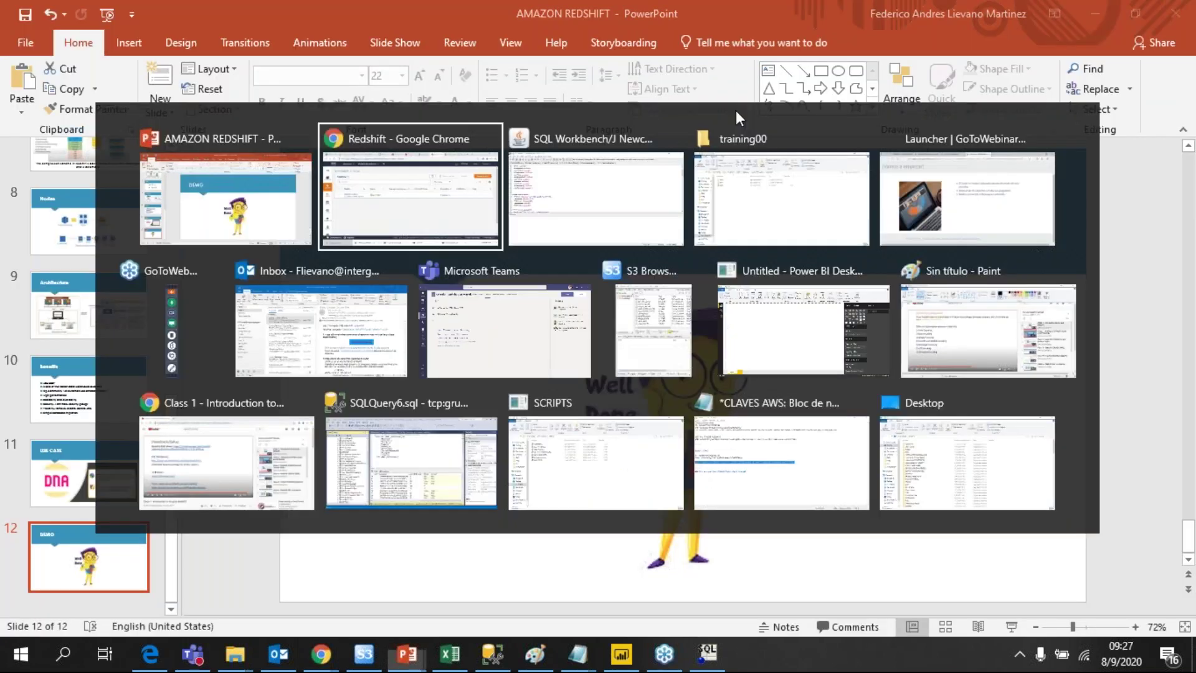
key("ctrl+Tab")
left_click(735, 17)
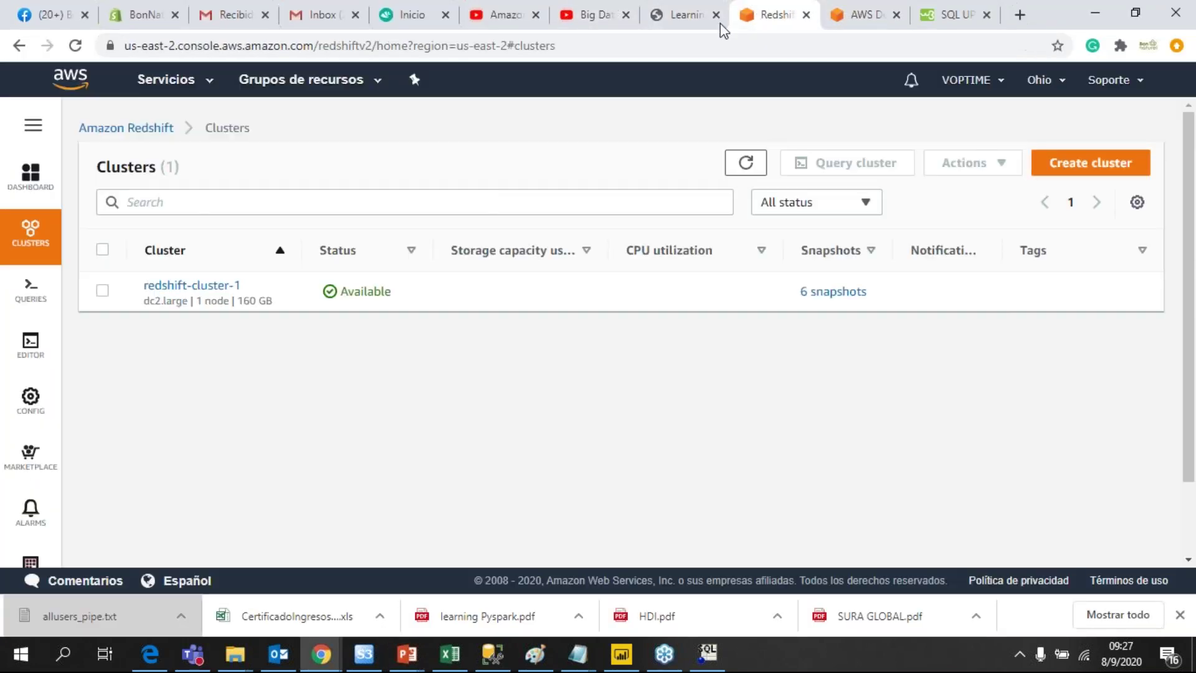
left_click(74, 80)
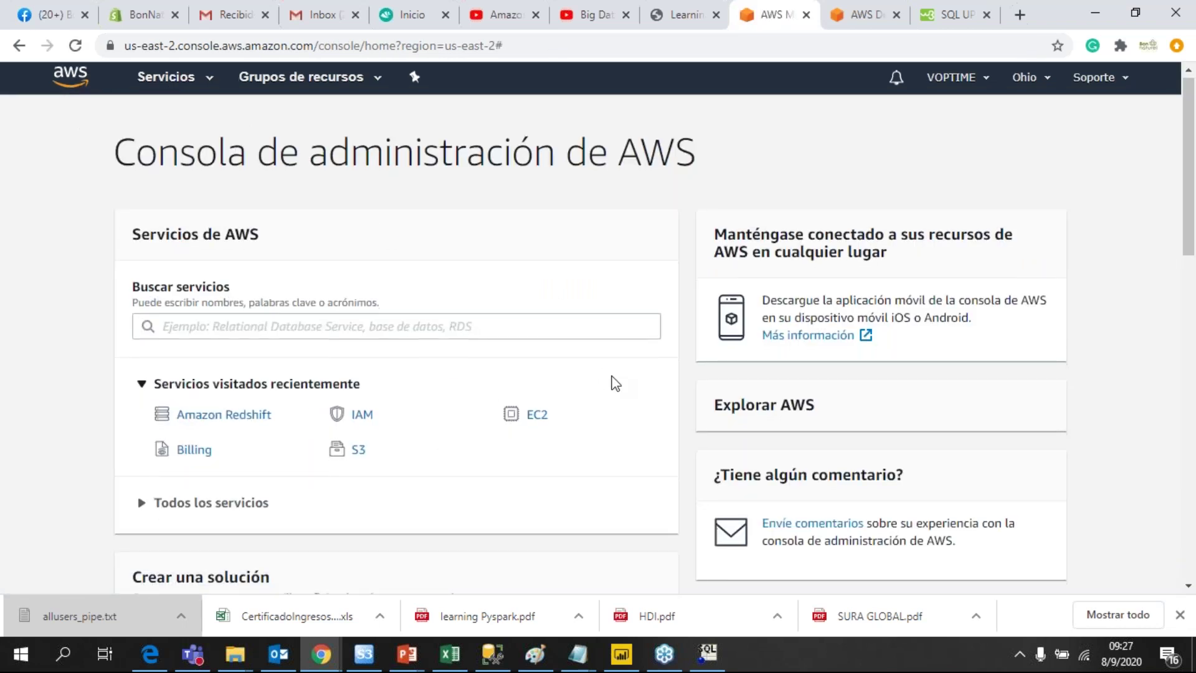
- Look through the console home page and the full list of AWS services, including the storage, database, analytics and machine learning categories
scroll(611, 382, "down", 8)
scroll(609, 432, "up", 8)
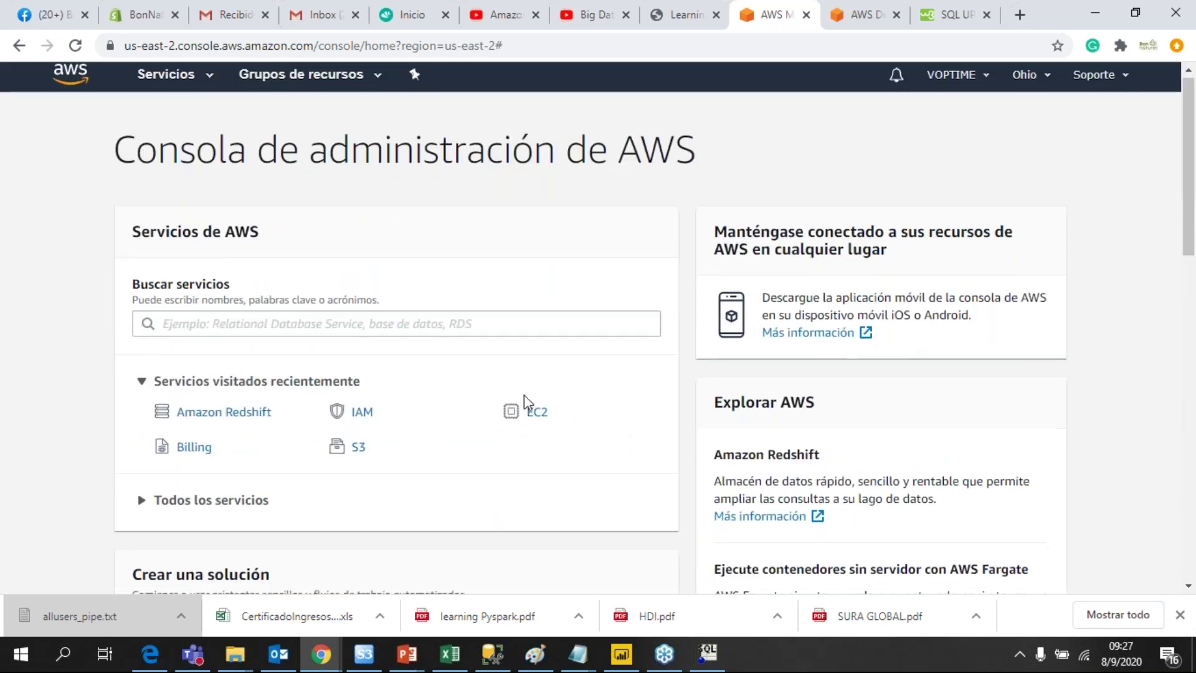
scroll(524, 394, "down", 9)
scroll(529, 392, "down", 5)
scroll(536, 390, "up", 14)
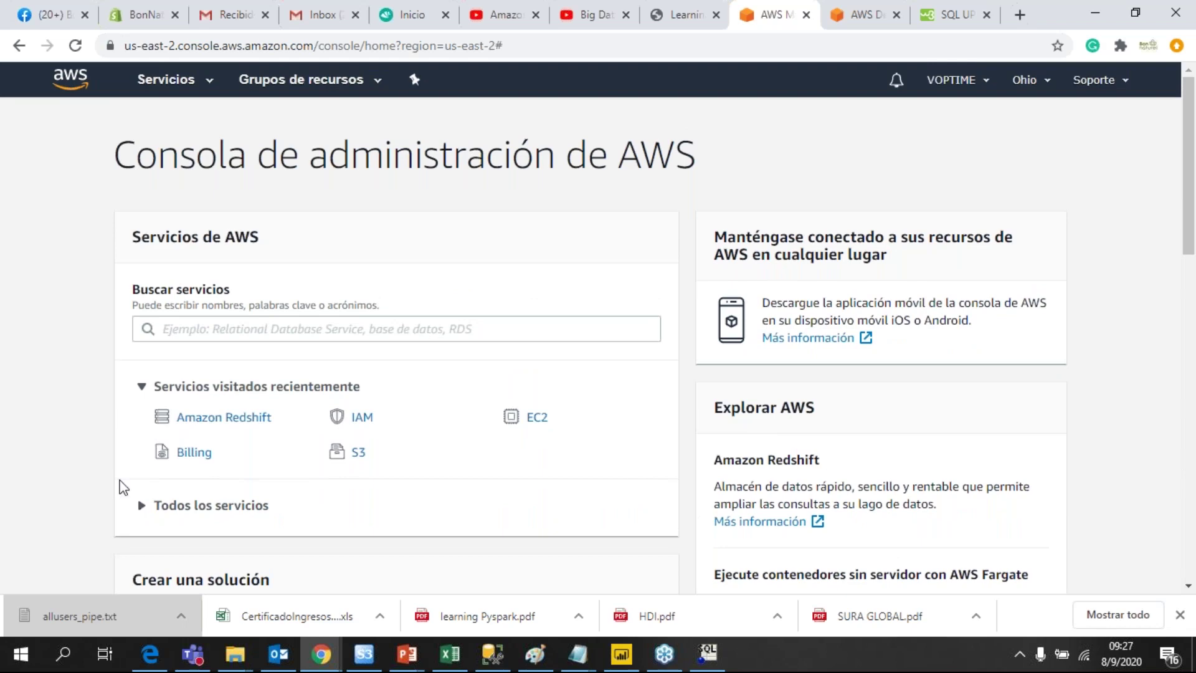
left_click(176, 86)
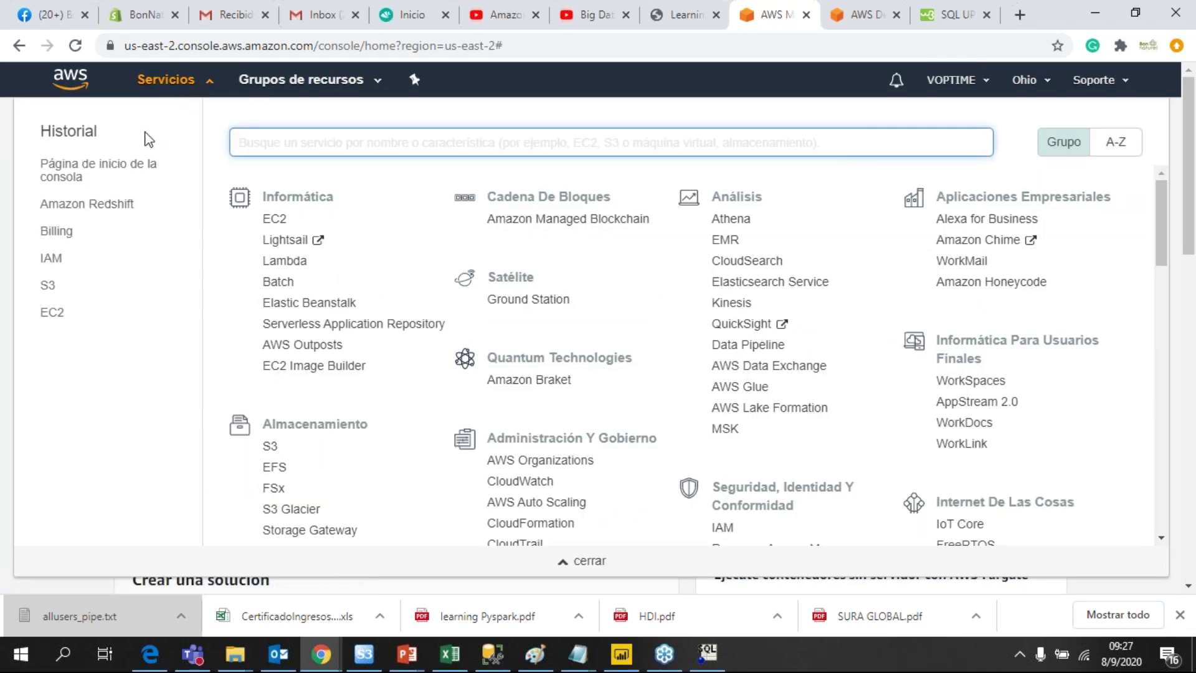
scroll(766, 382, "down", 15)
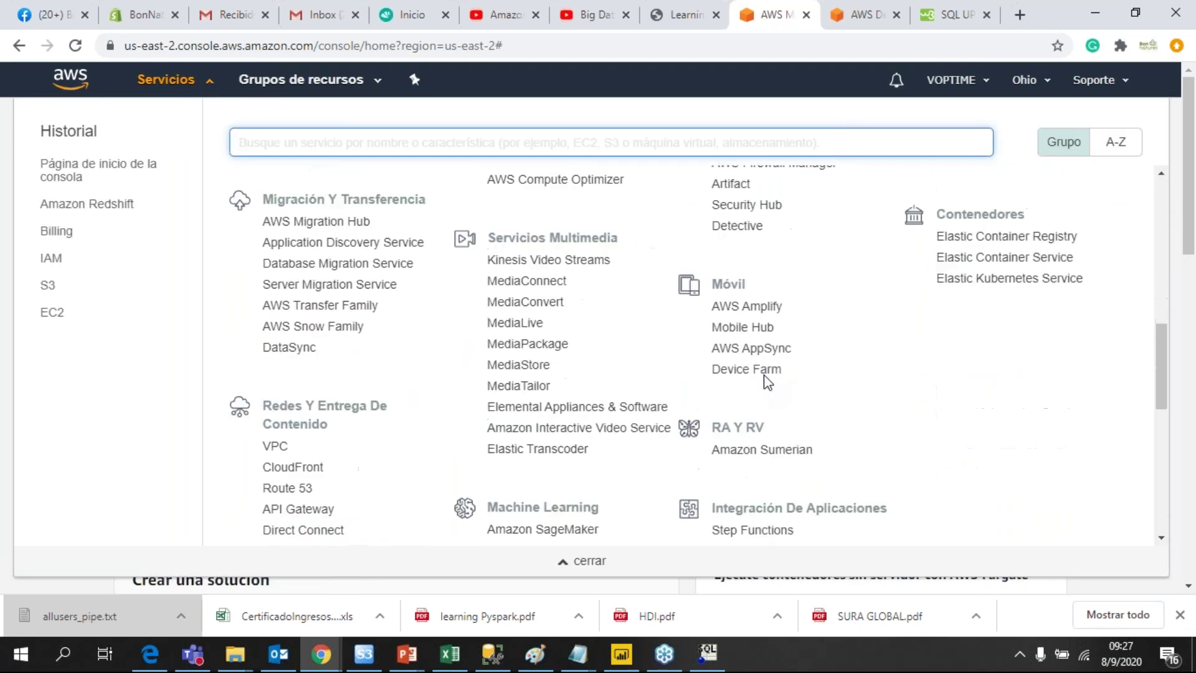
scroll(766, 382, "up", 15)
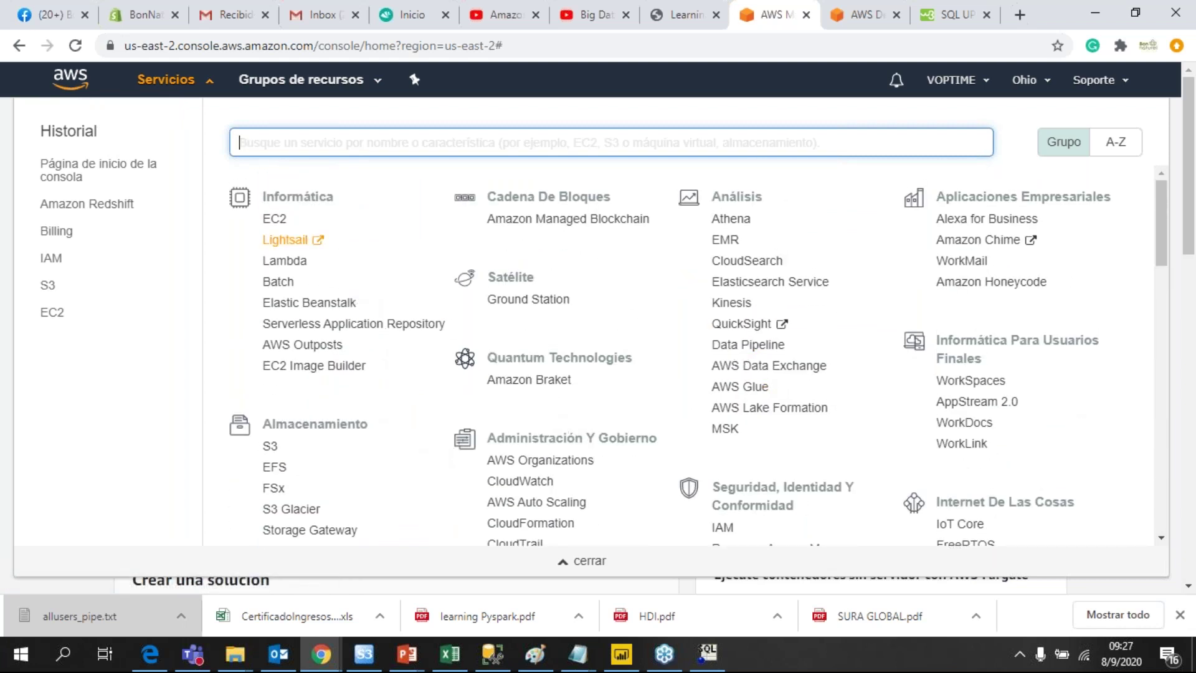
scroll(1112, 368, "down", 4)
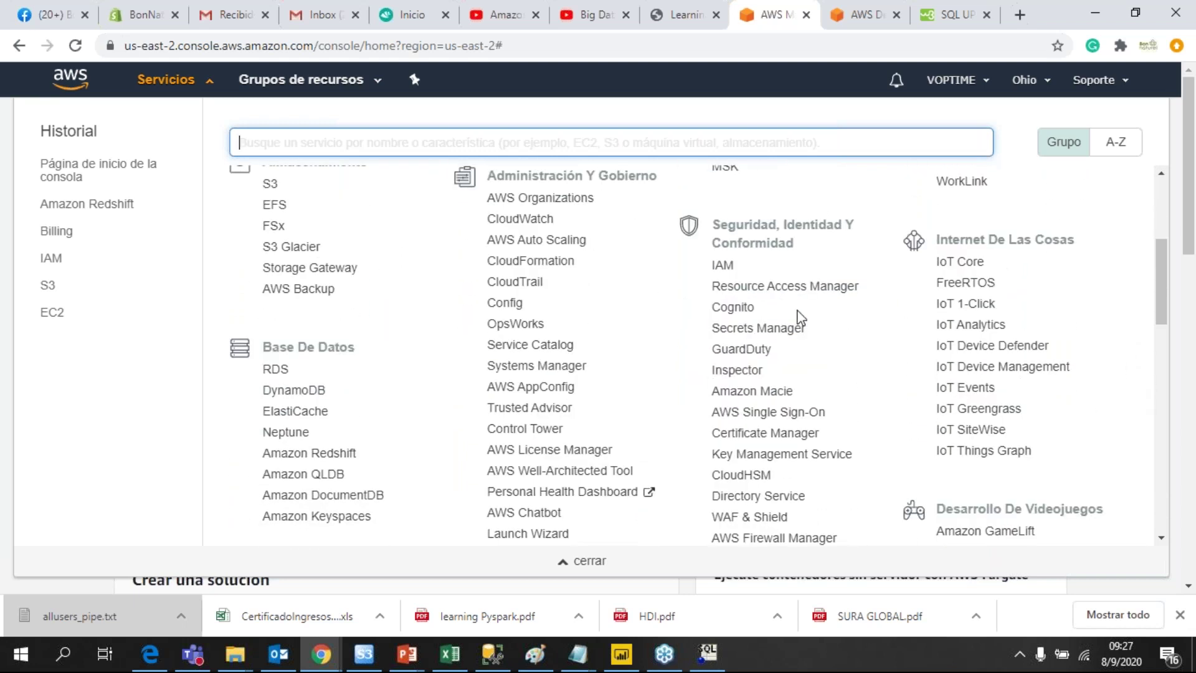
scroll(340, 409, "down", 6)
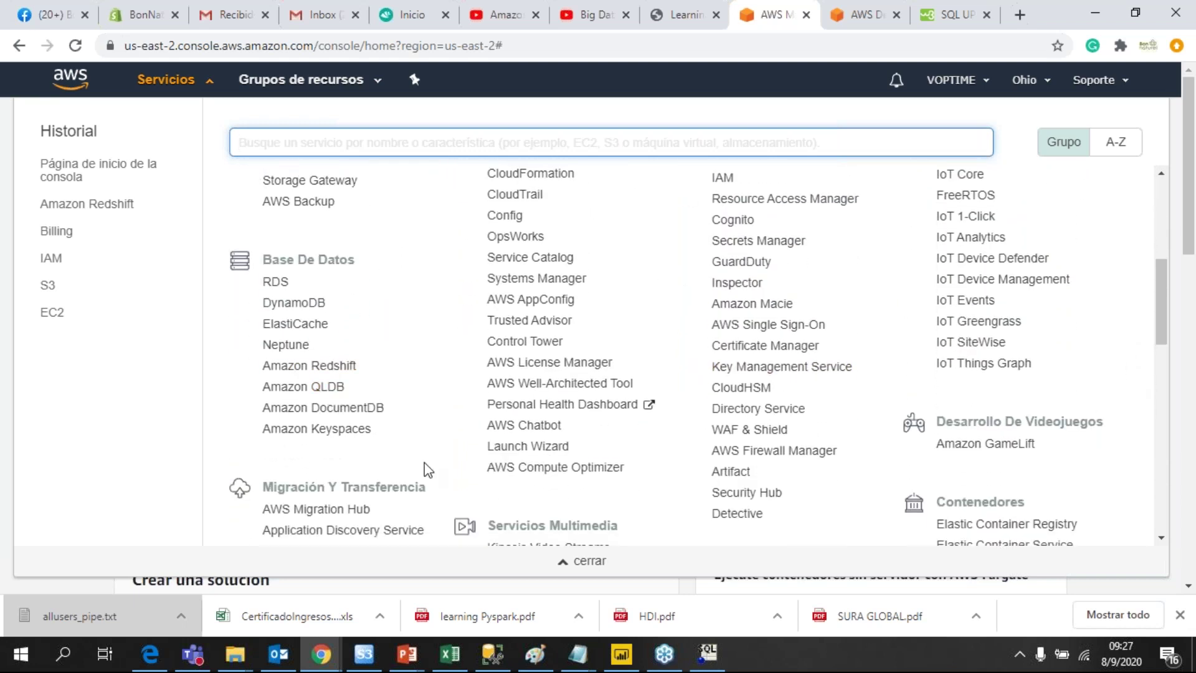
scroll(413, 421, "up", 7)
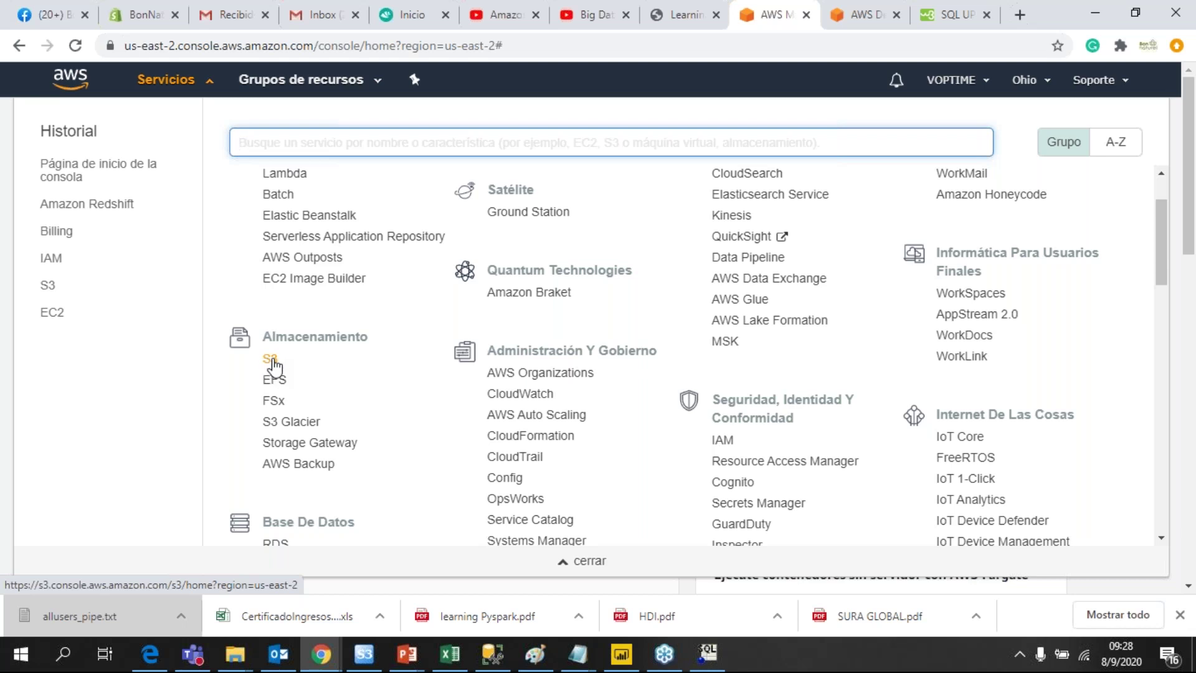
scroll(376, 311, "down", 4)
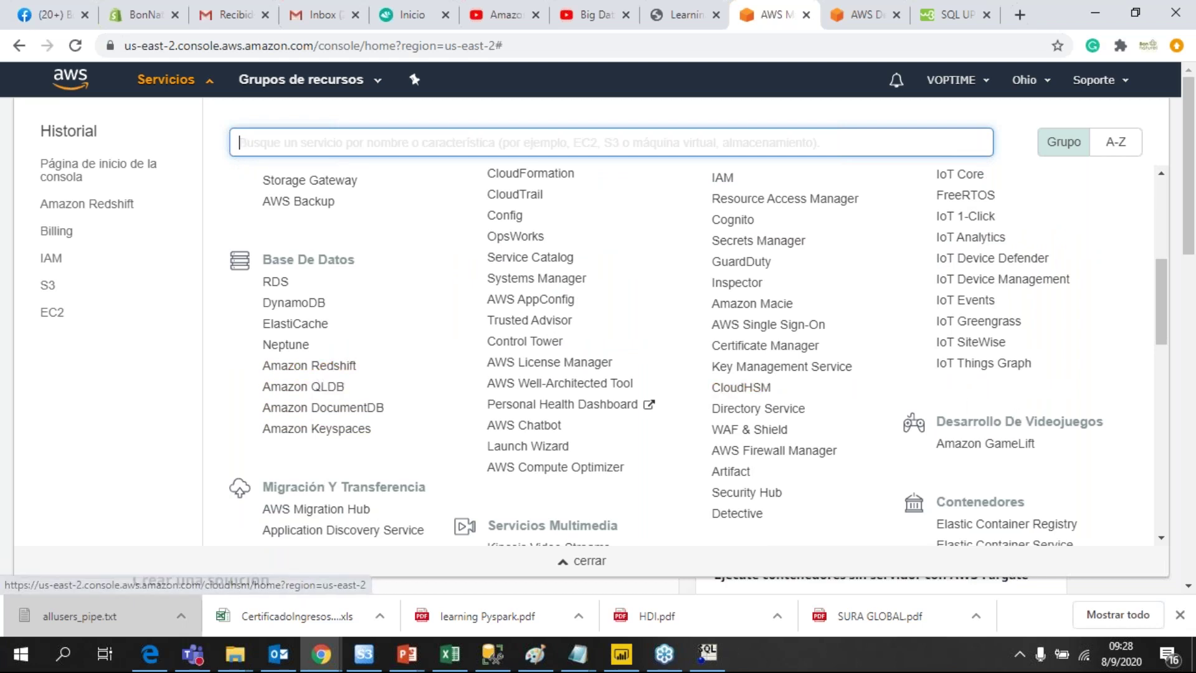
scroll(915, 431, "down", 4)
scroll(914, 431, "down", 2)
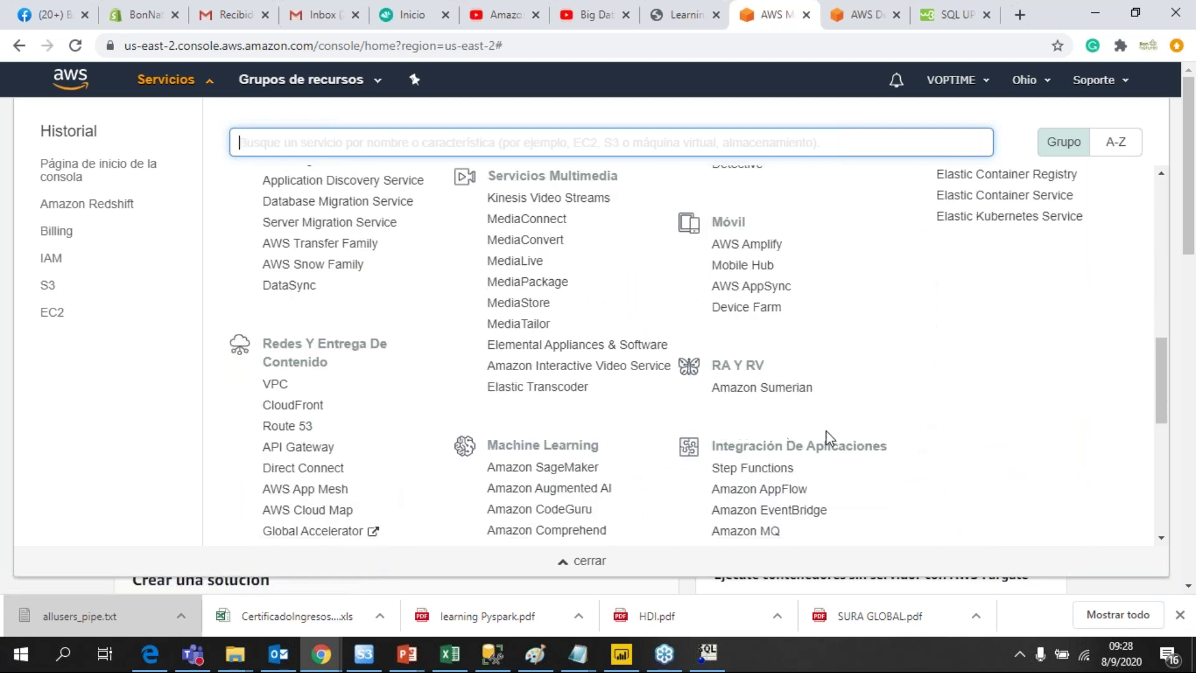
scroll(880, 431, "up", 6)
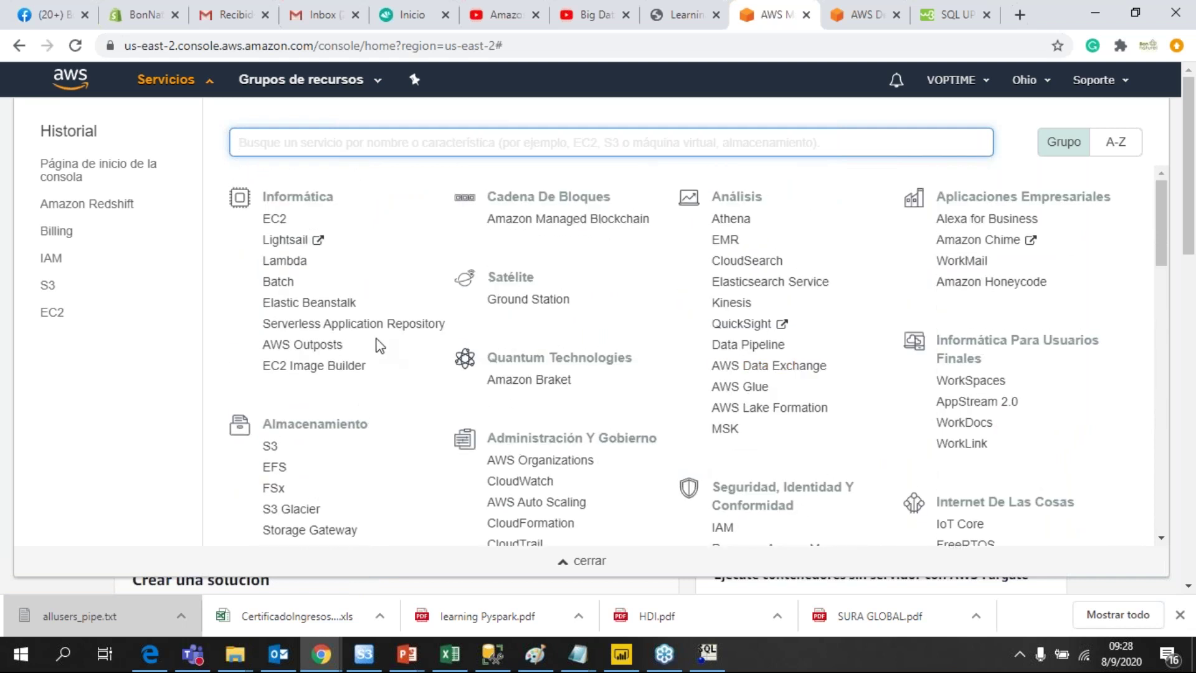
scroll(451, 428, "down", 4)
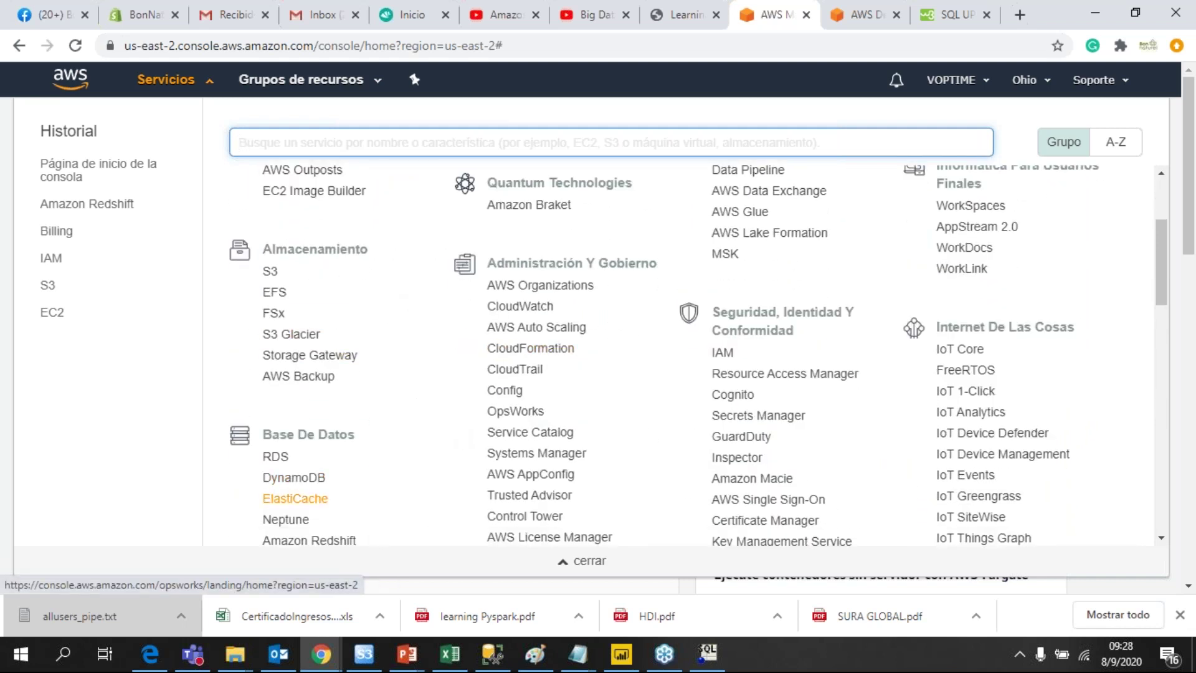
- Open the S3 service and display its list of buckets
left_click(45, 286)
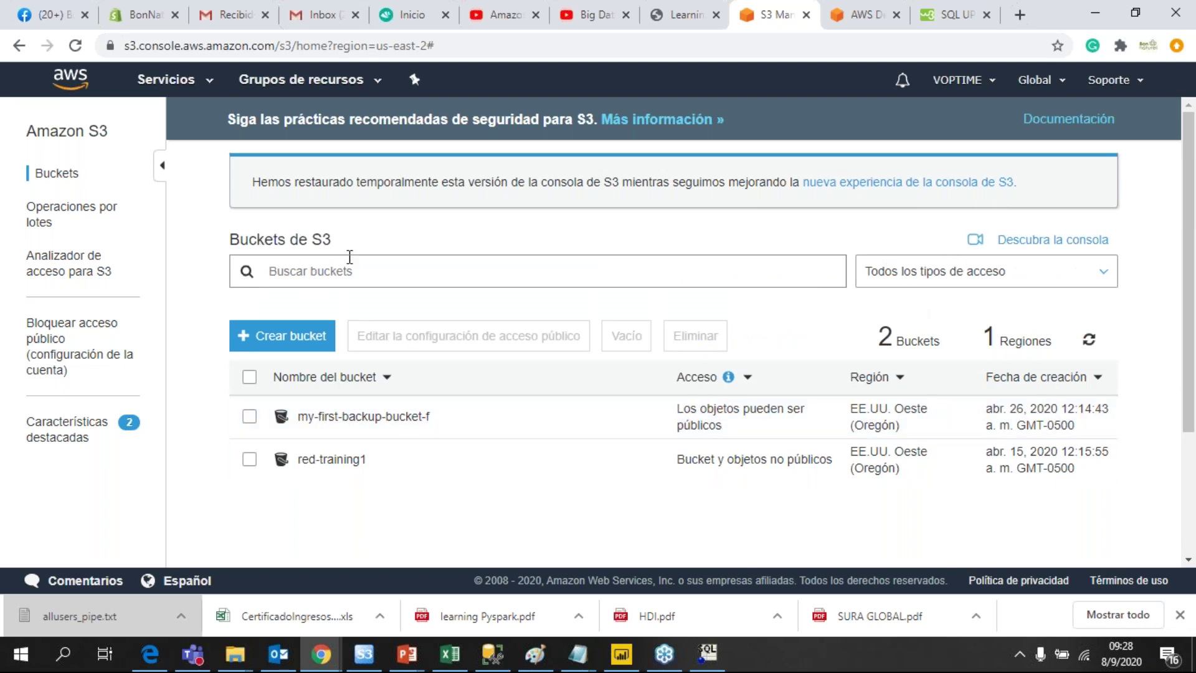
scroll(716, 363, "down", 3)
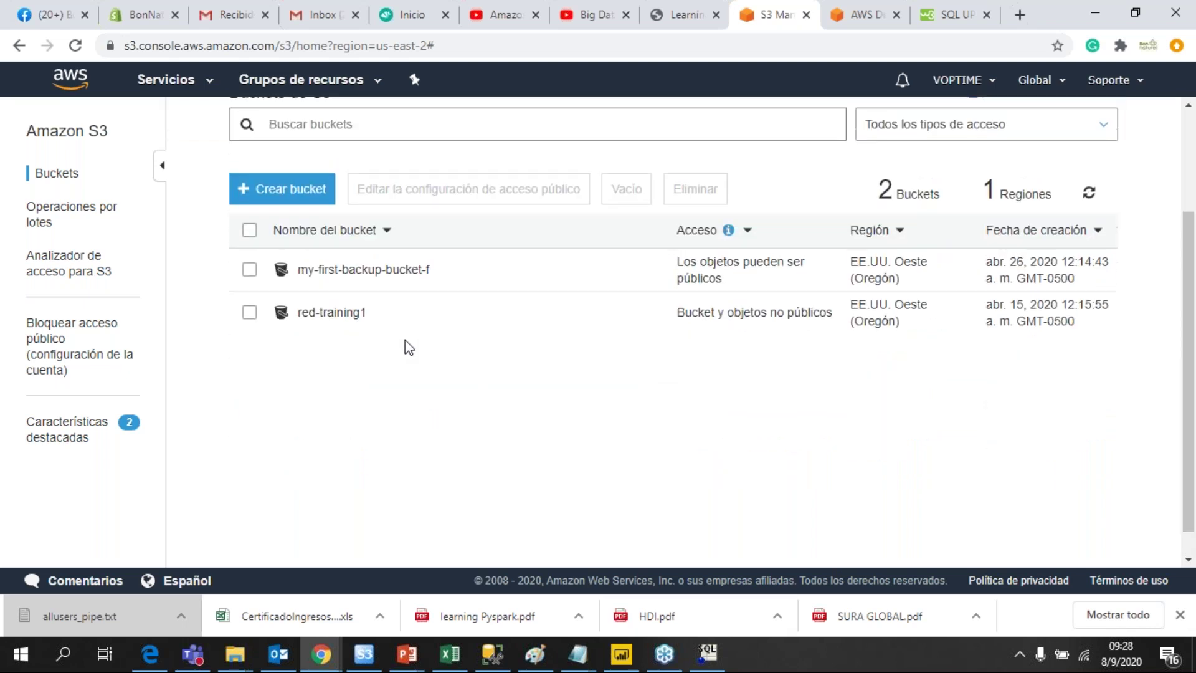
scroll(404, 405, "up", 1)
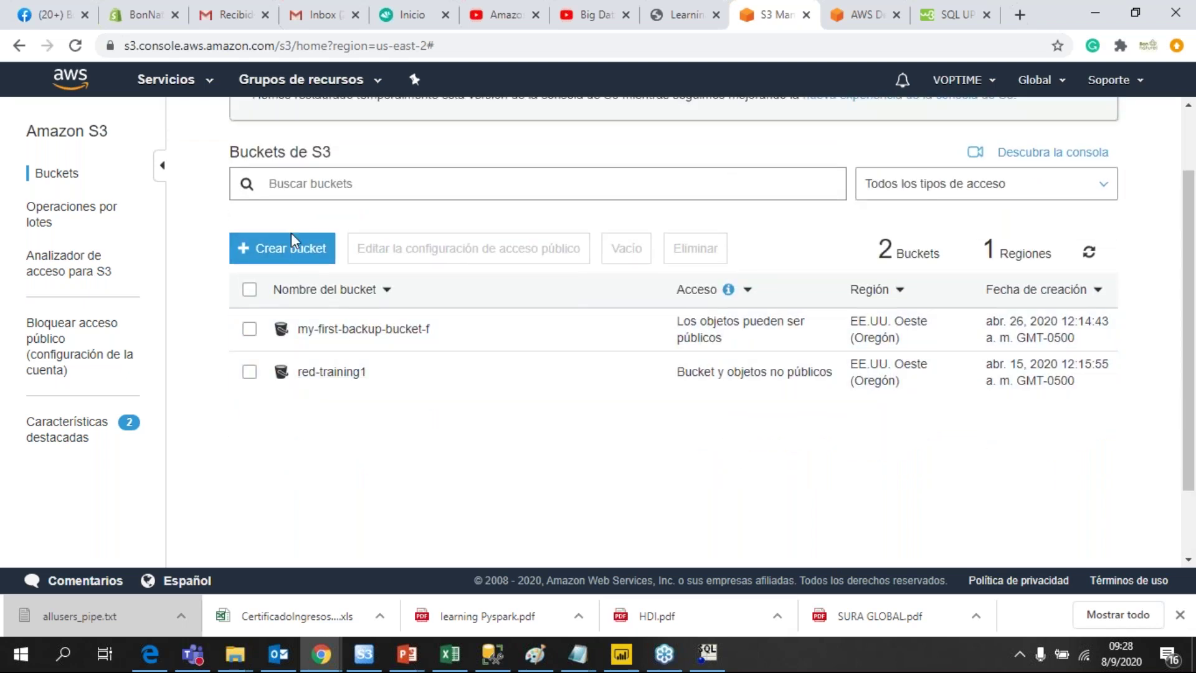
- Open the bucket creation form, review its name, region and copy-settings fields, and close it without creating a bucket
left_click(298, 253)
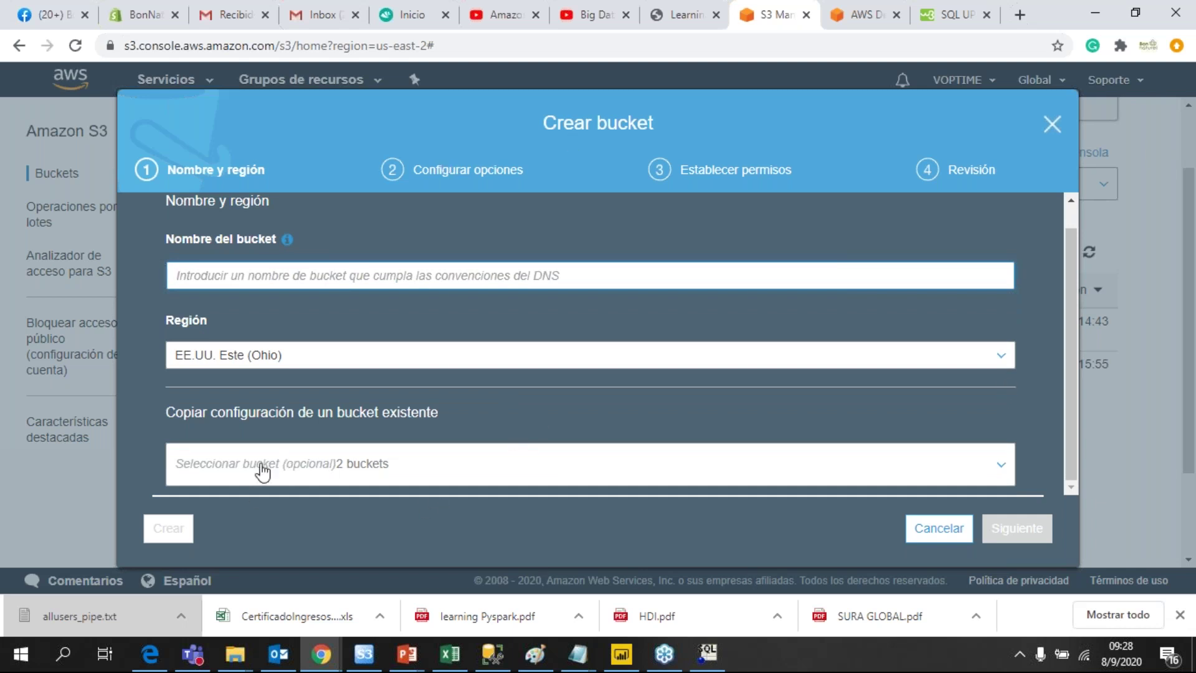
scroll(374, 373, "up", 1)
scroll(268, 299, "down", 1)
triple_click(1063, 122)
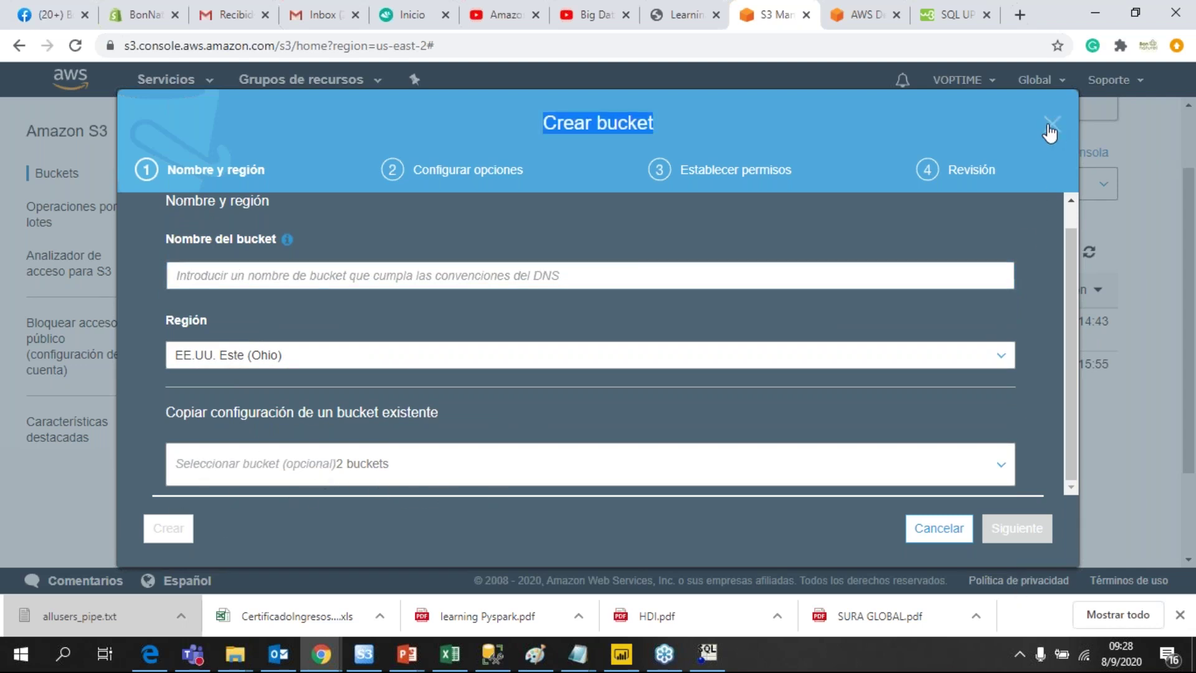
left_click(1053, 125)
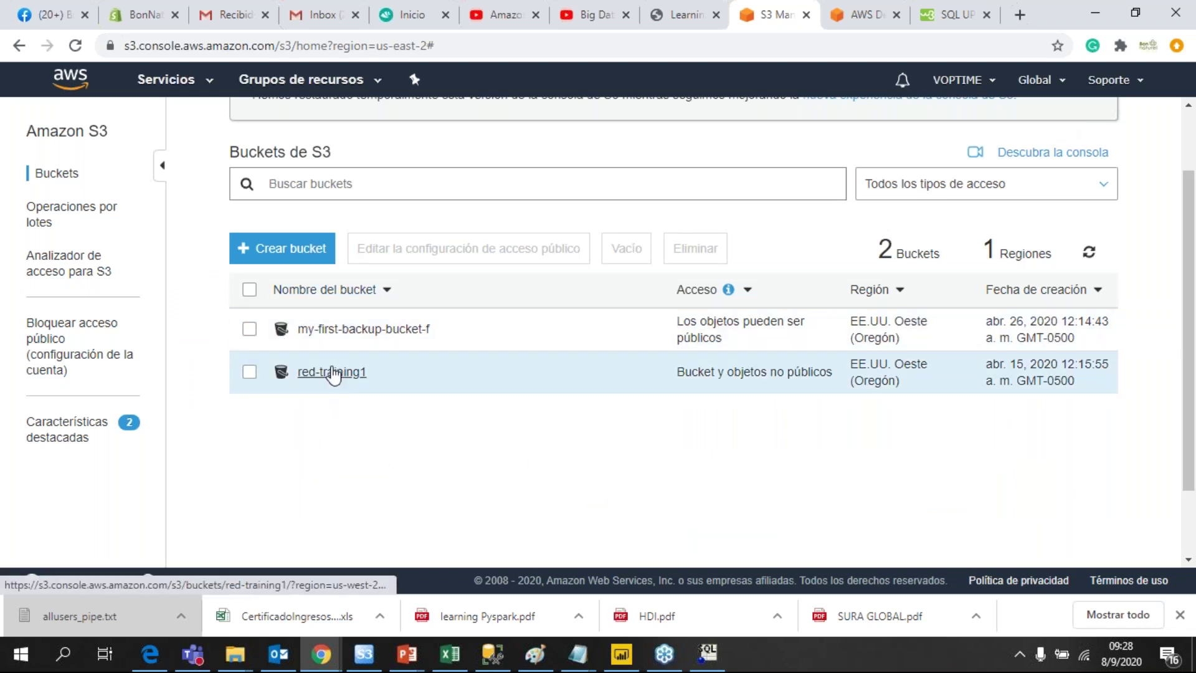
- Open the red-training1 bucket to show its stored files
left_click(330, 373)
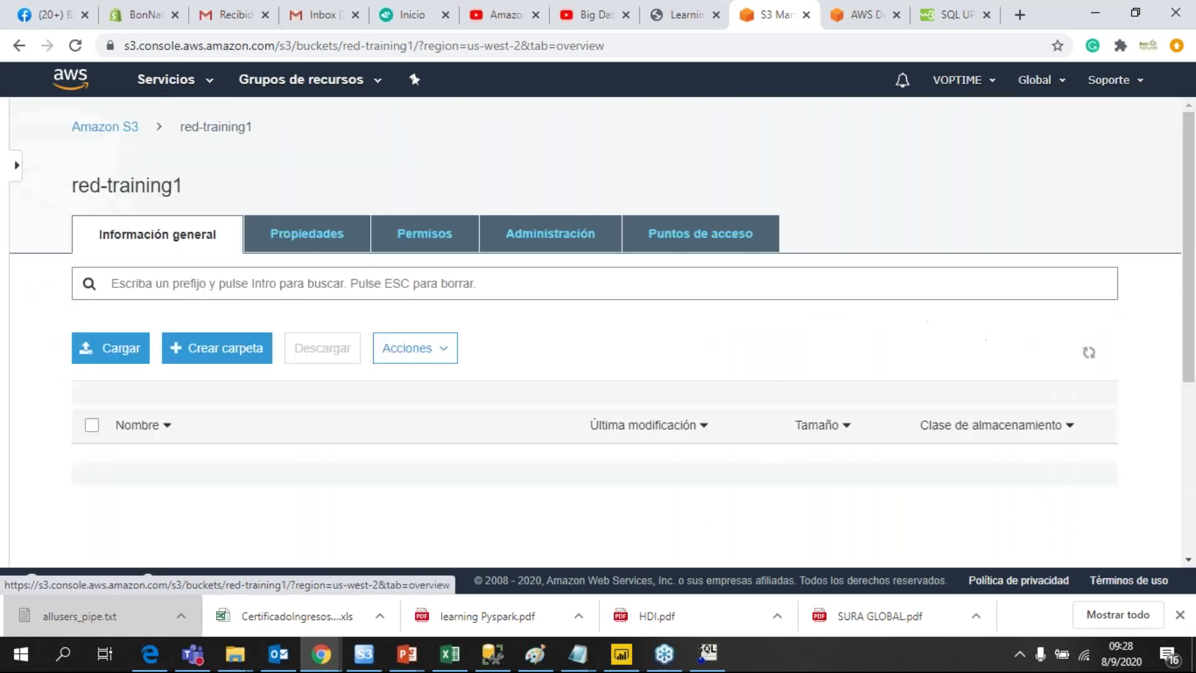
scroll(243, 461, "down", 6)
scroll(243, 461, "up", 6)
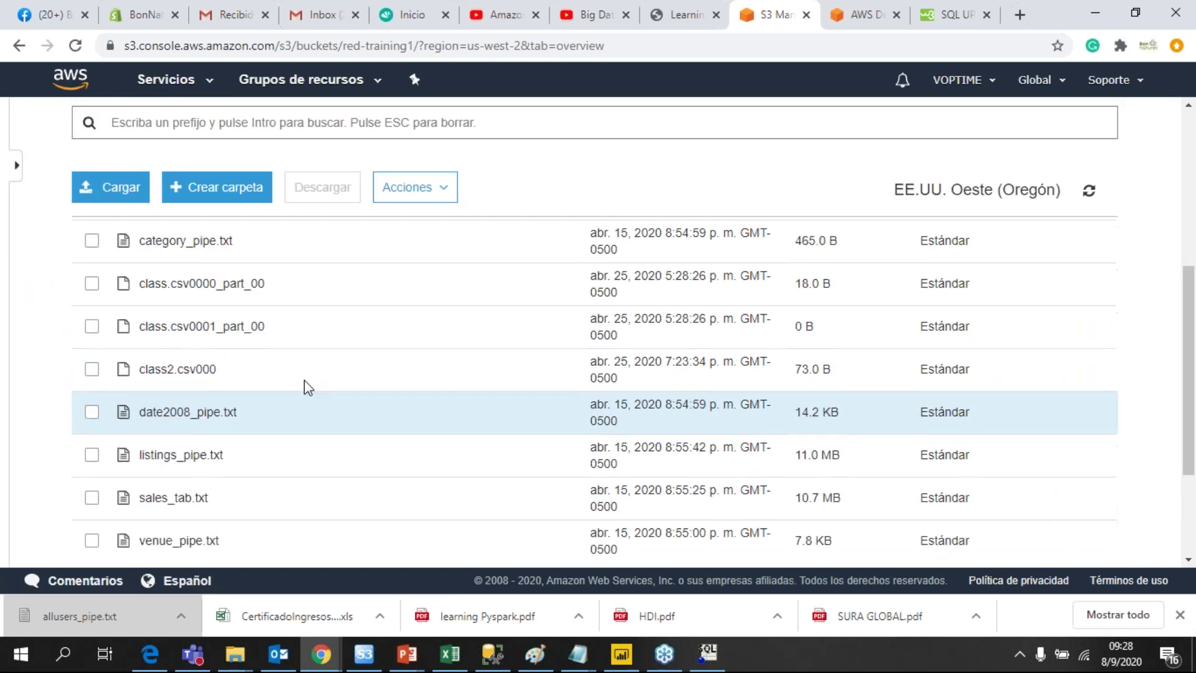
- Examine the files stored in the red-training1 bucket, with their modification dates, sizes and storage classes
scroll(499, 440, "down", 4)
scroll(499, 492, "up", 3)
scroll(444, 478, "down", 3)
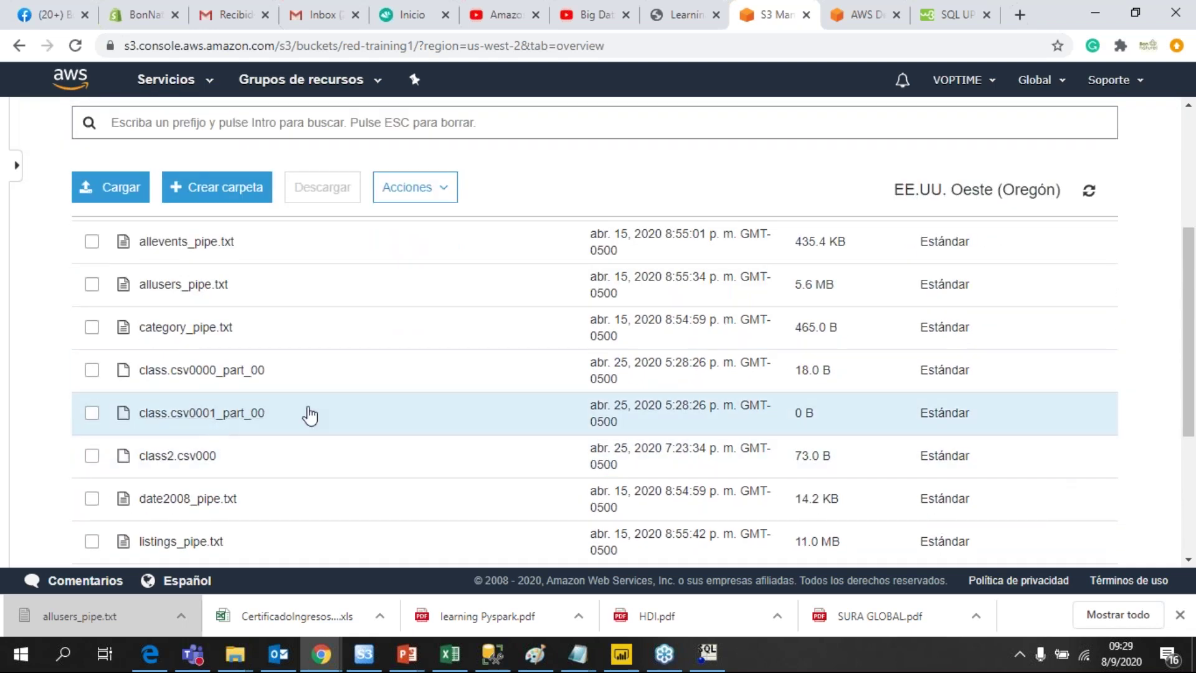
scroll(281, 411, "up", 2)
scroll(337, 449, "down", 4)
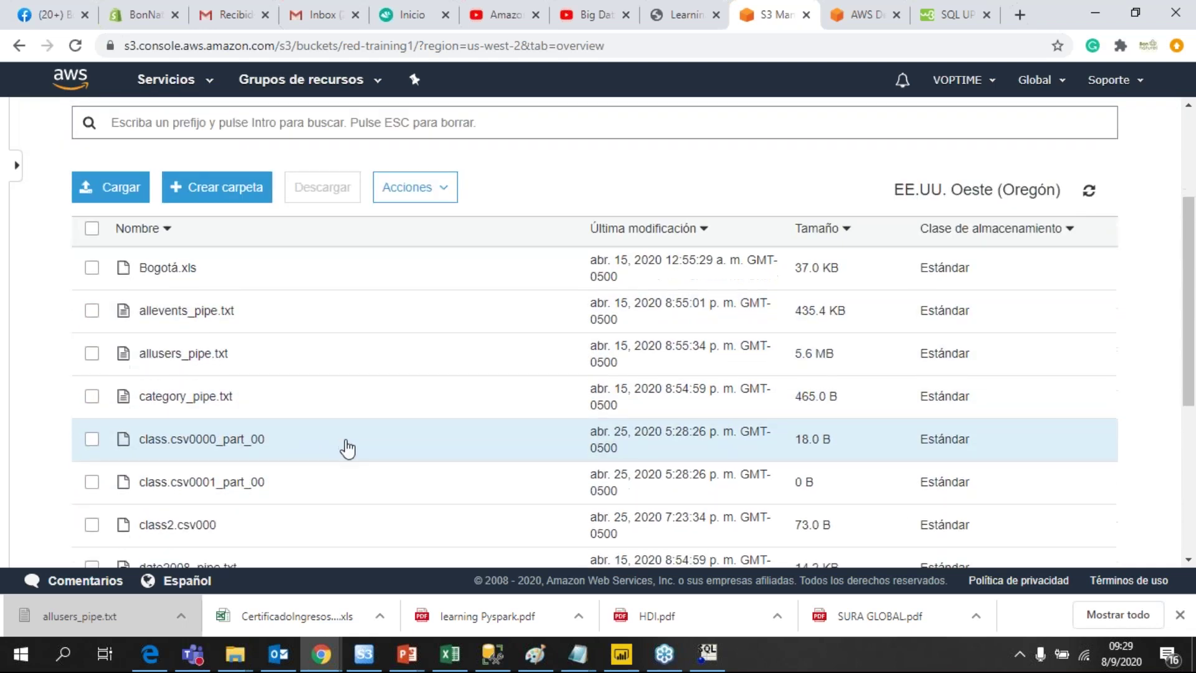
scroll(326, 427, "up", 2)
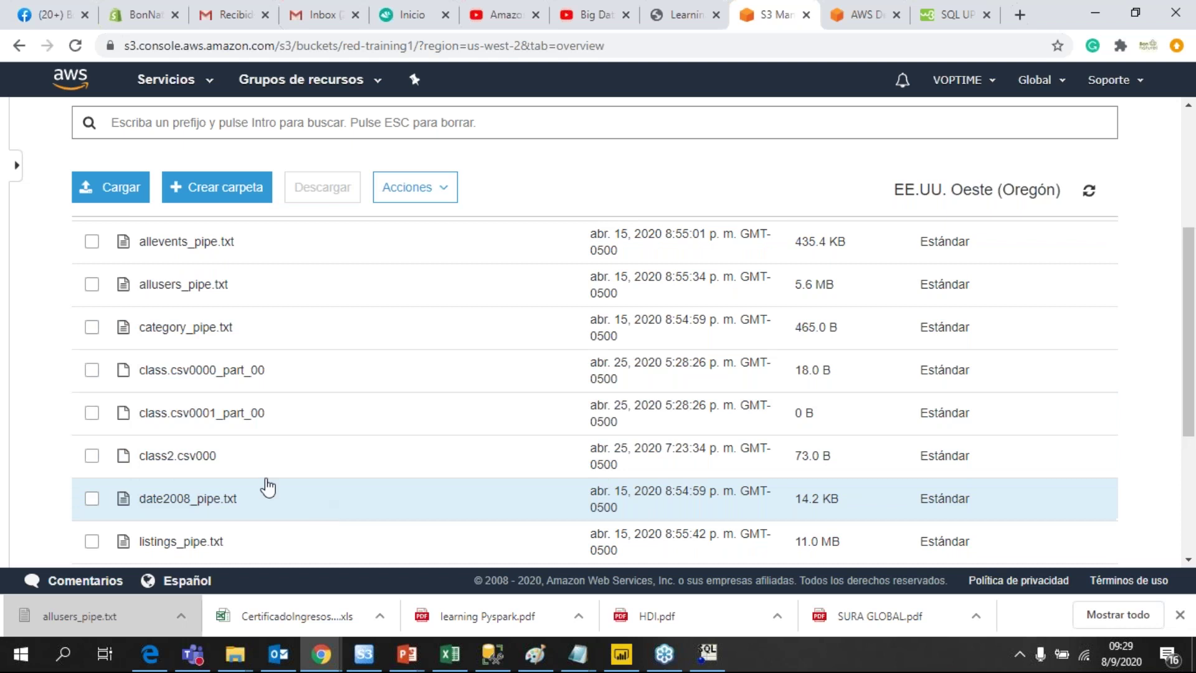
scroll(346, 441, "down", 3)
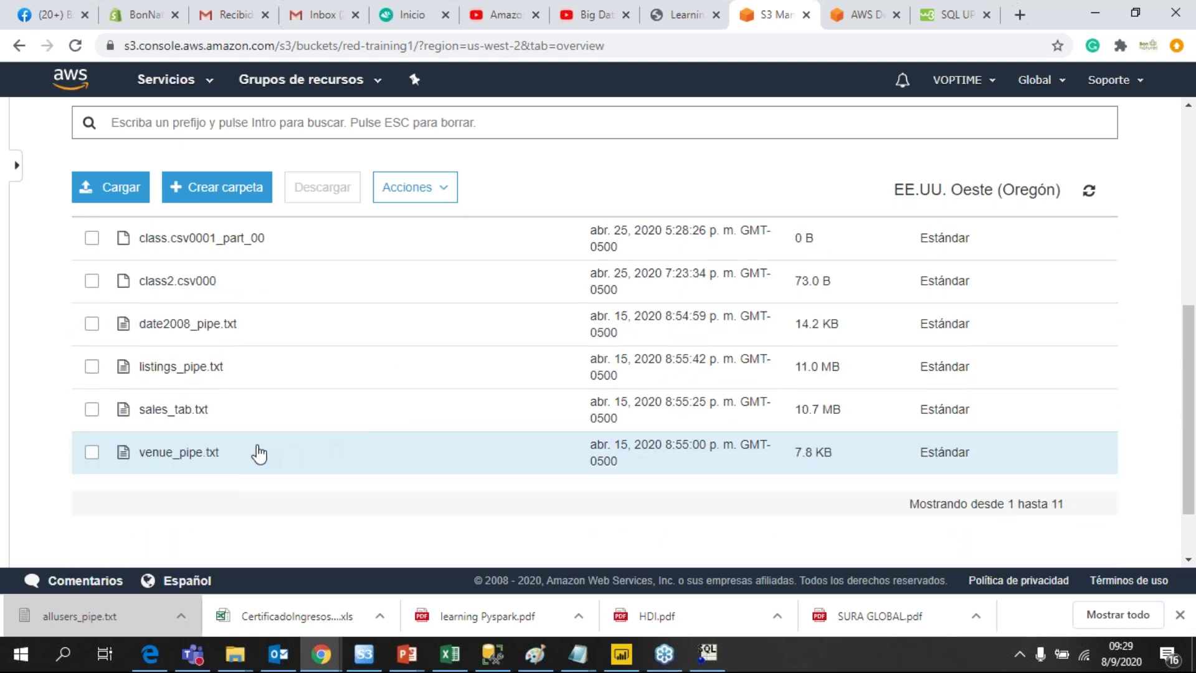
scroll(259, 454, "up", 3)
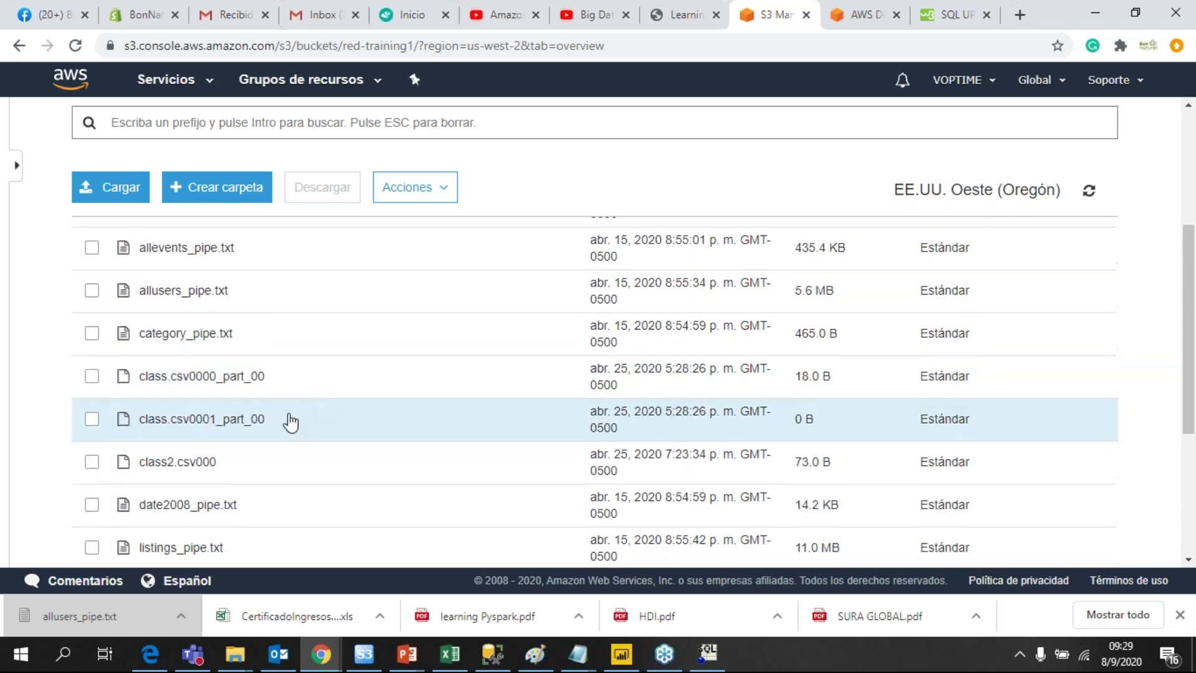
scroll(290, 423, "up", 2)
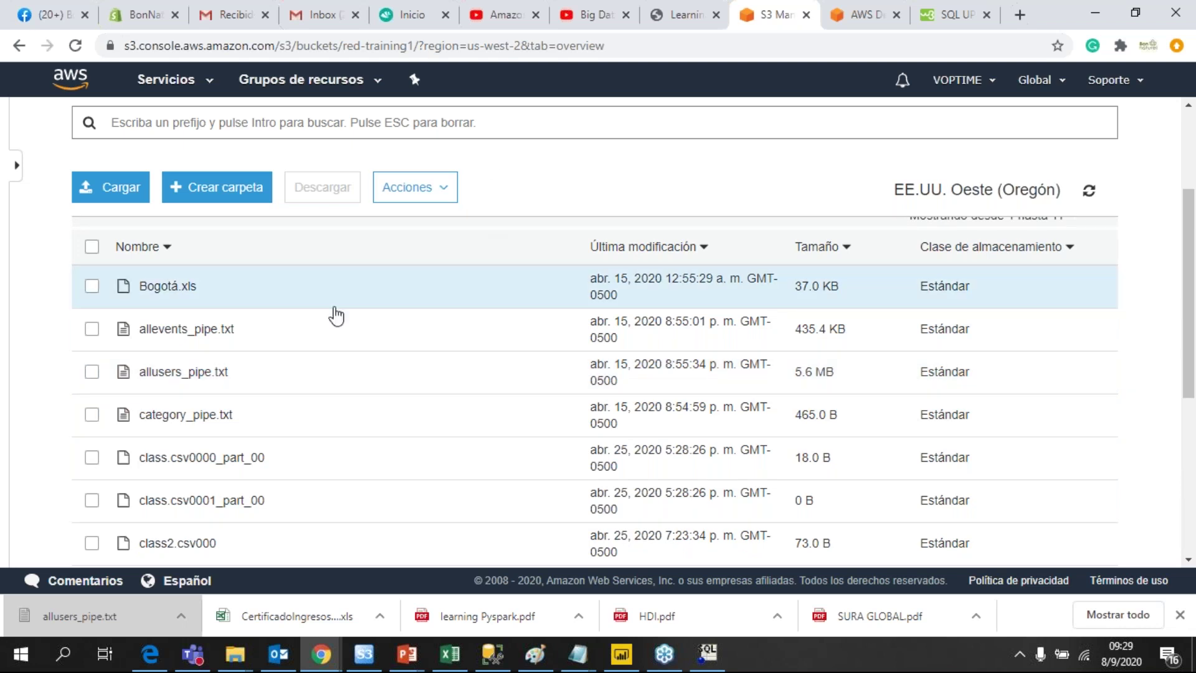
- View the file upload dialog for the red-training1 bucket, close it without uploading, and return to the file list
left_click(105, 188)
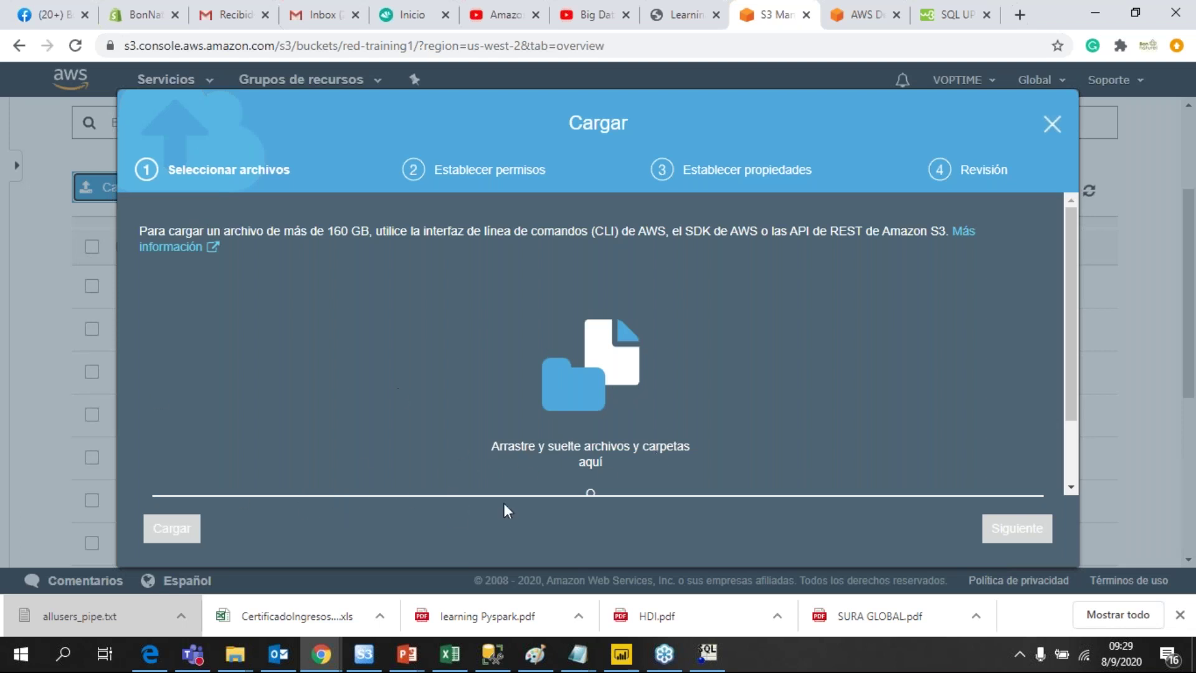
left_click(1055, 127)
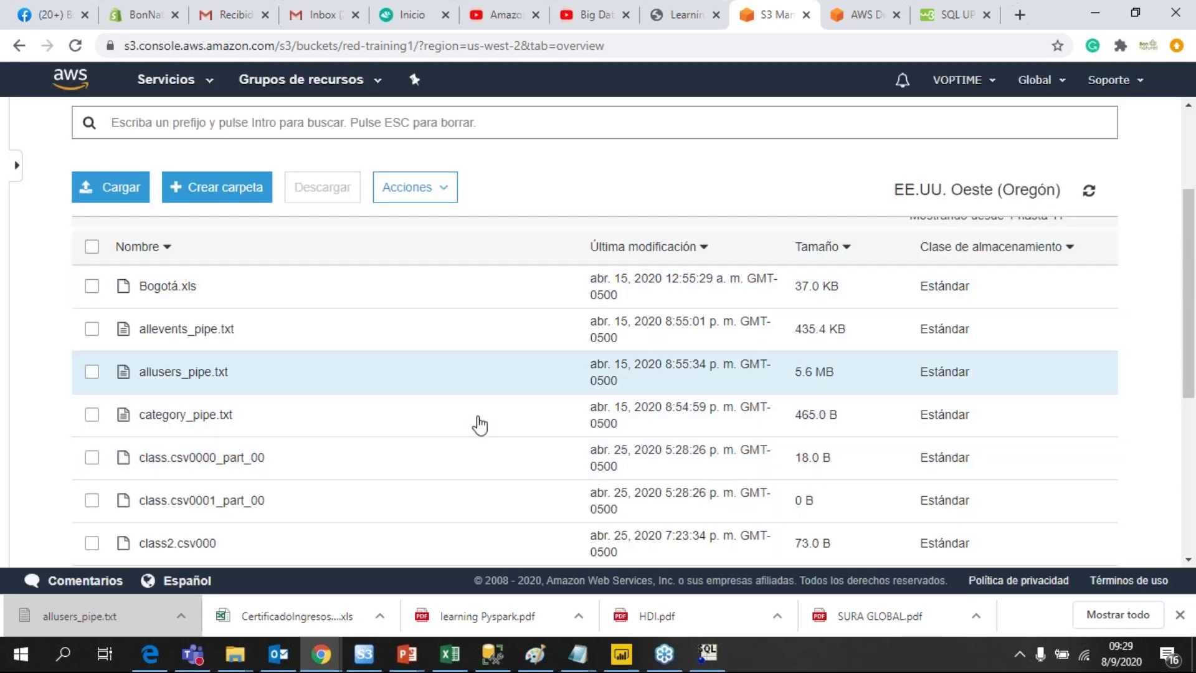
scroll(478, 400, "up", 3)
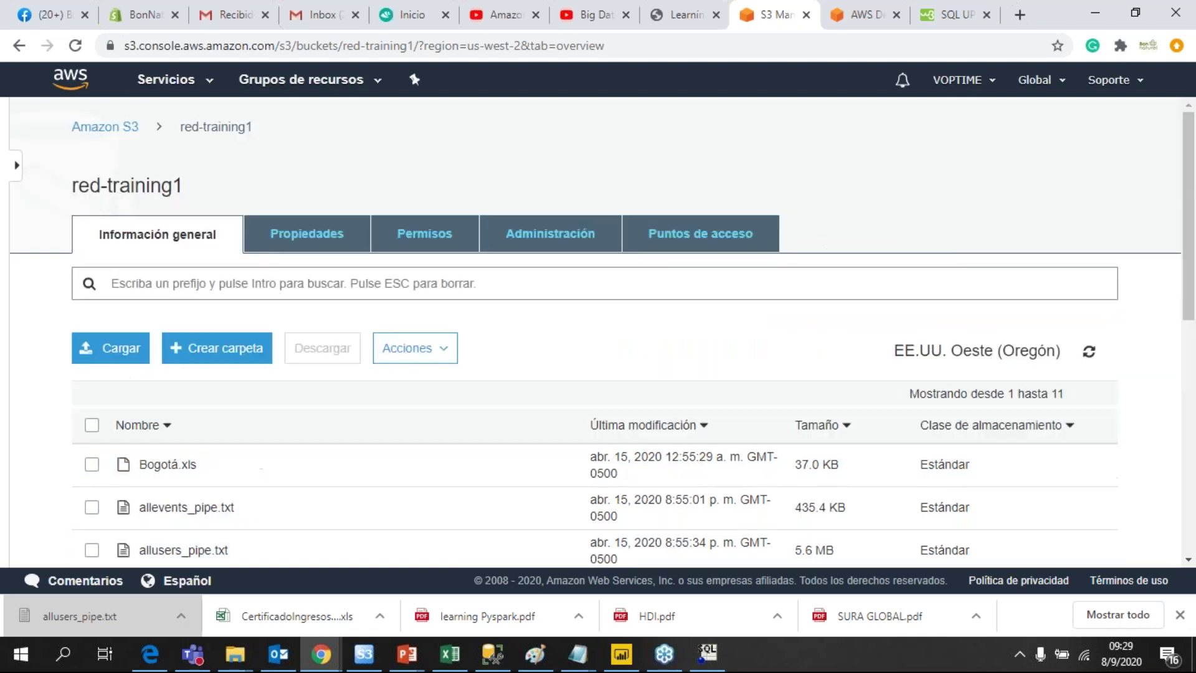
scroll(610, 406, "down", 1)
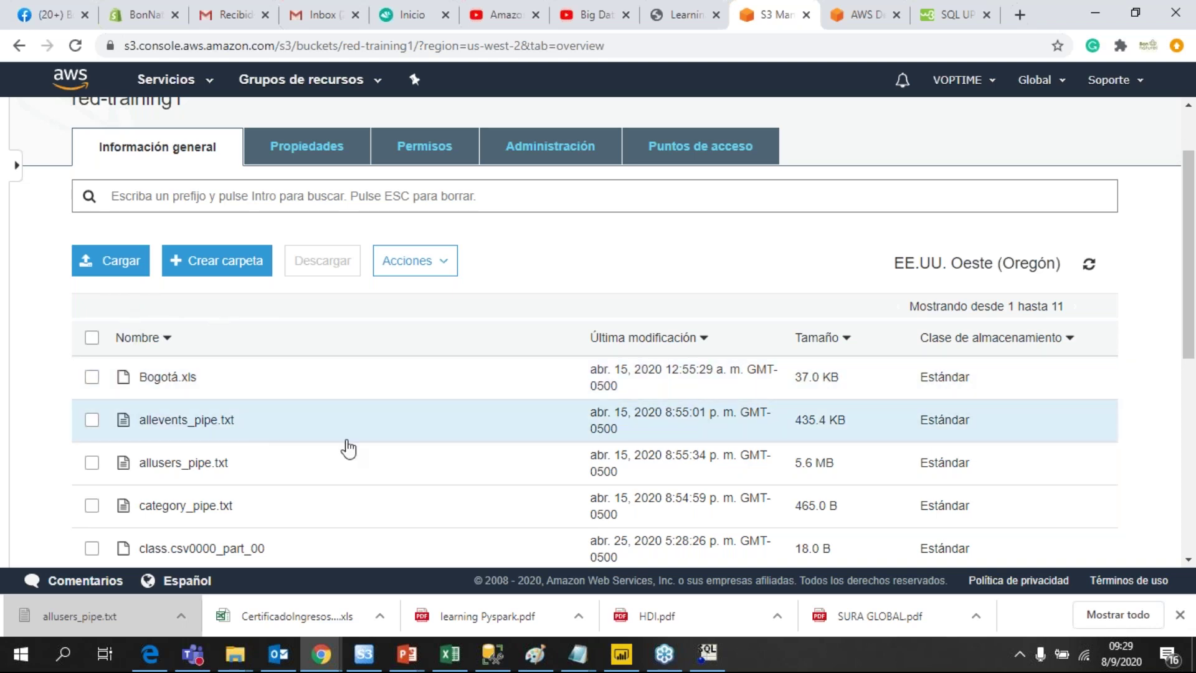
- Look through the red-training1 bucket's file list, then view its upload dialog and close it without uploading anything
scroll(347, 448, "down", 5)
scroll(291, 457, "up", 4)
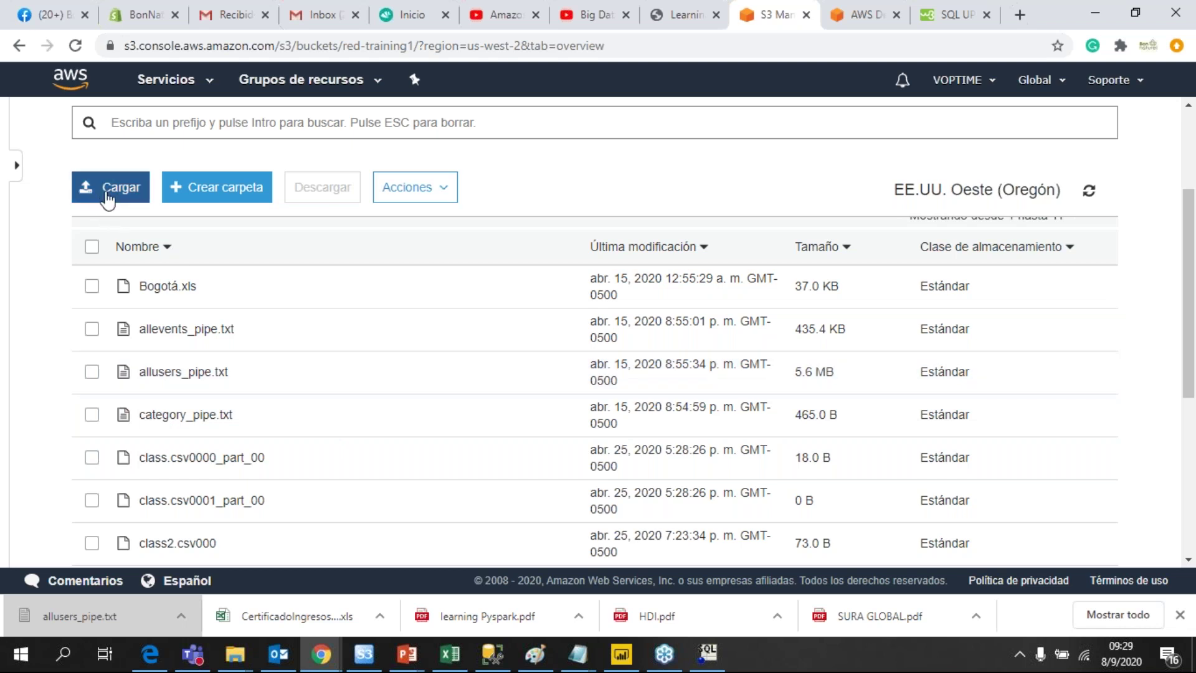
scroll(555, 491, "up", 1)
scroll(372, 330, "up", 3)
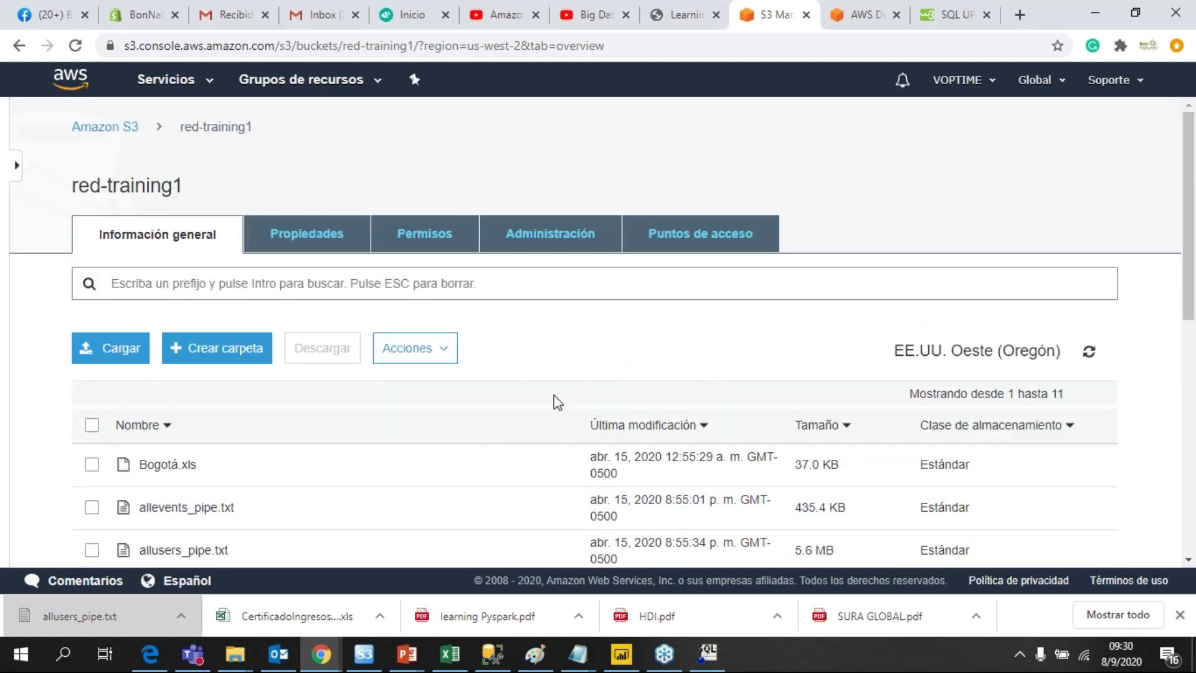
scroll(529, 355, "down", 3)
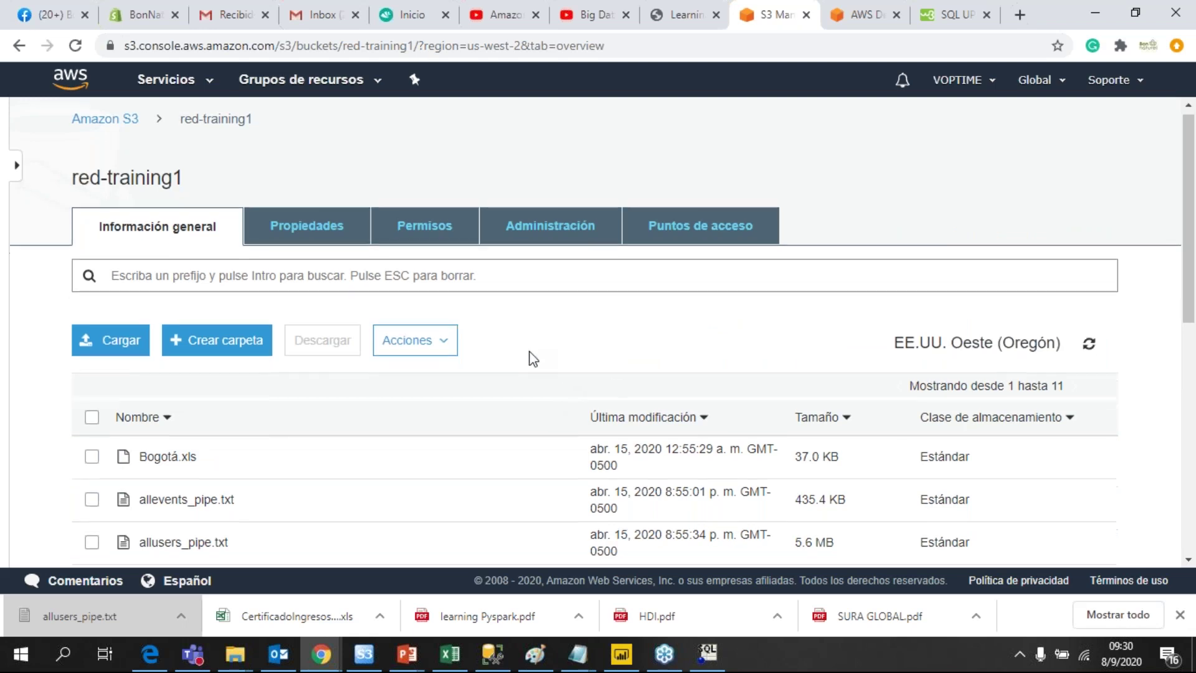
scroll(336, 473, "down", 2)
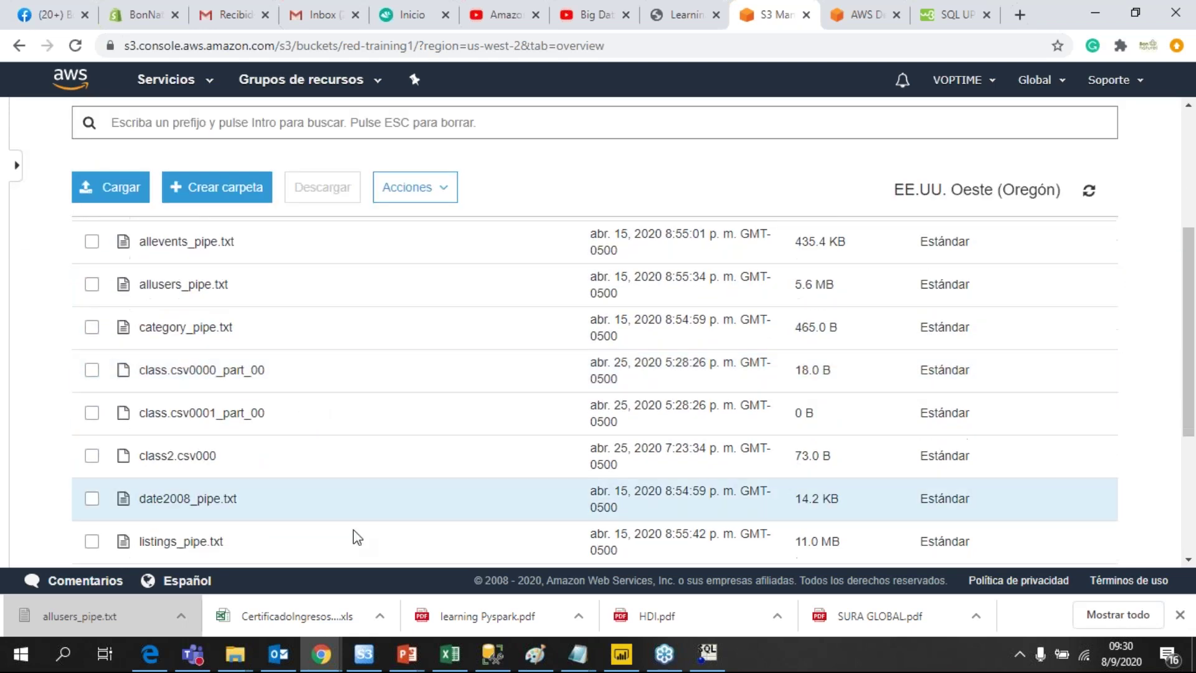
scroll(299, 454, "up", 3)
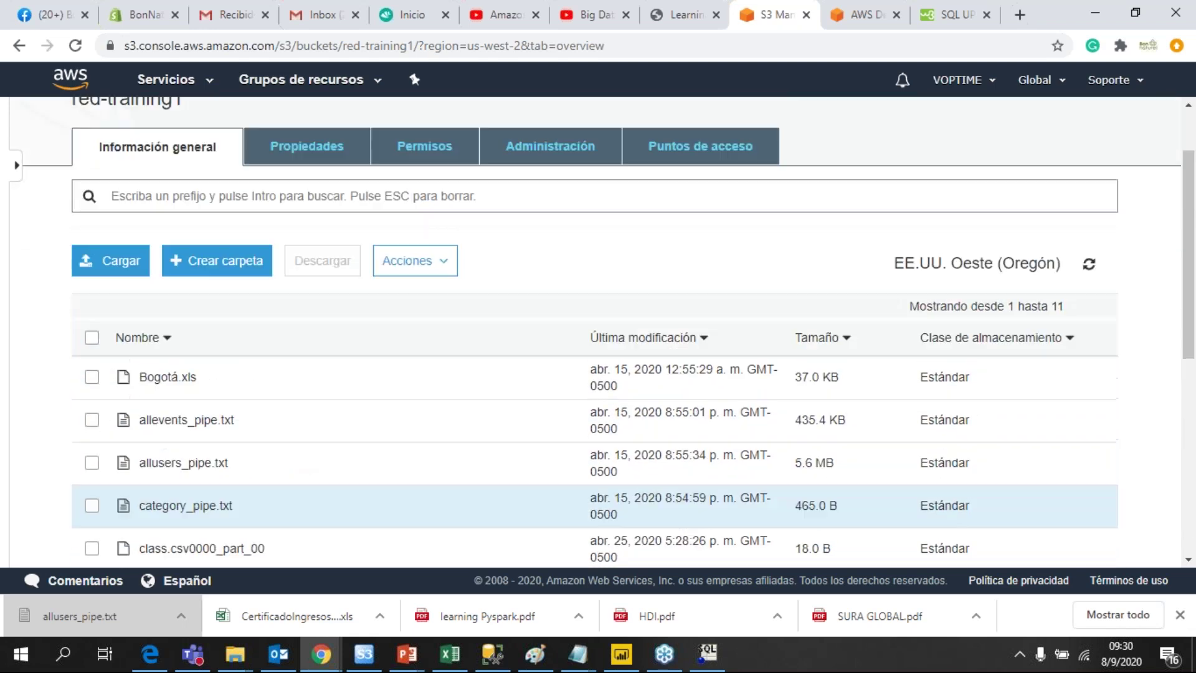
scroll(382, 308, "down", 3)
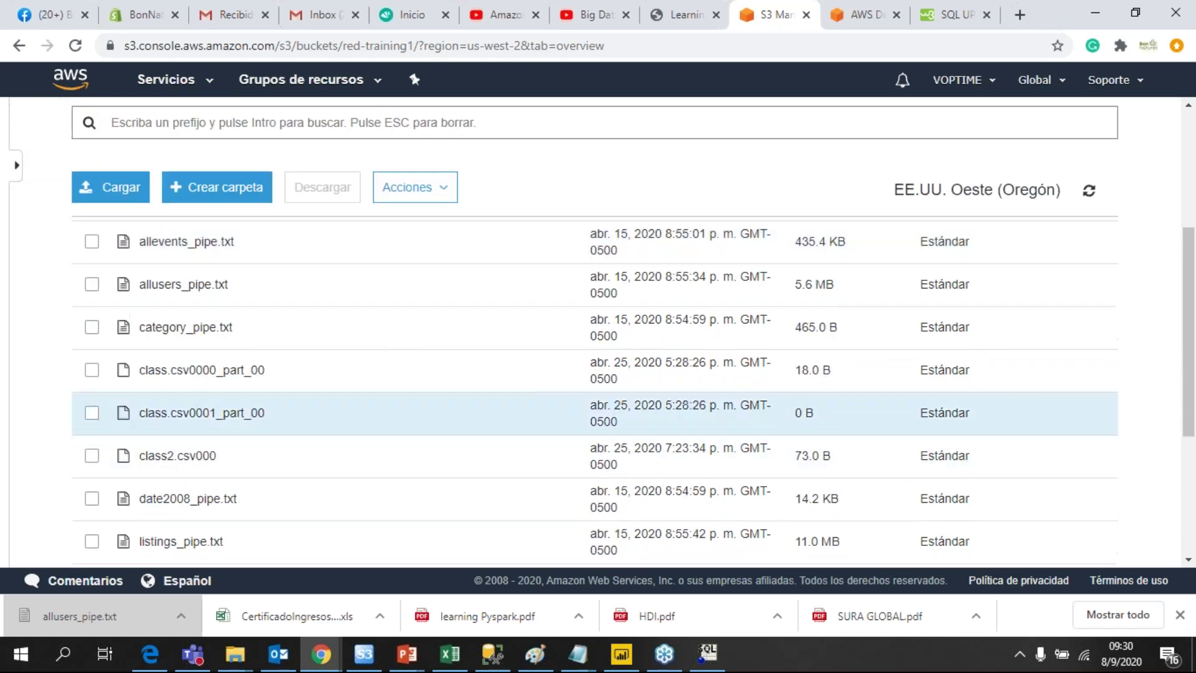
left_click(117, 193)
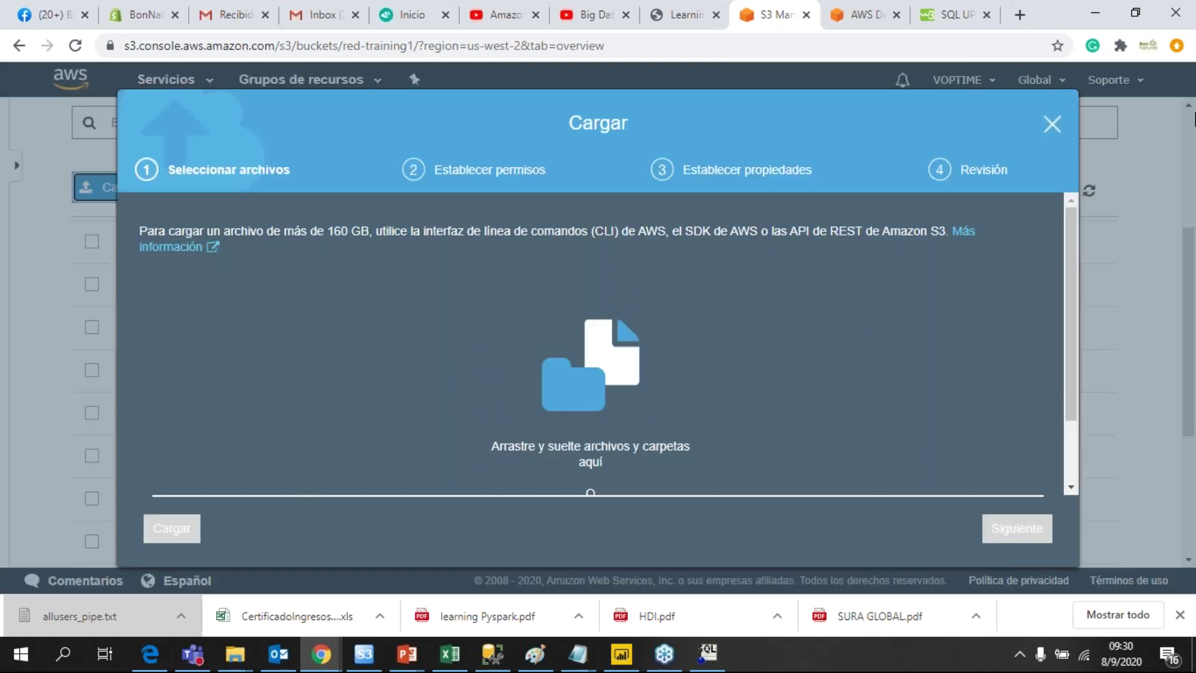
left_click(1053, 125)
- Compare the sizes of the files stored in the red-training1 bucket, including listings_pipe.txt and sales_tab.txt
scroll(299, 324, "down", 4)
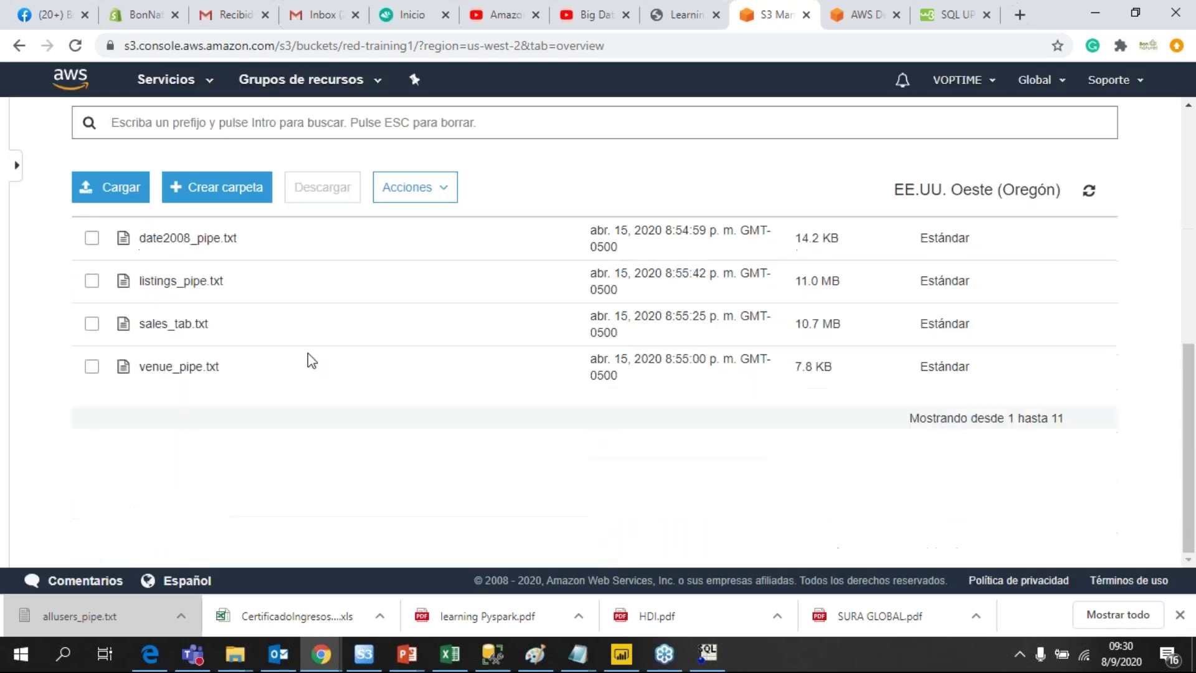
scroll(410, 360, "up", 5)
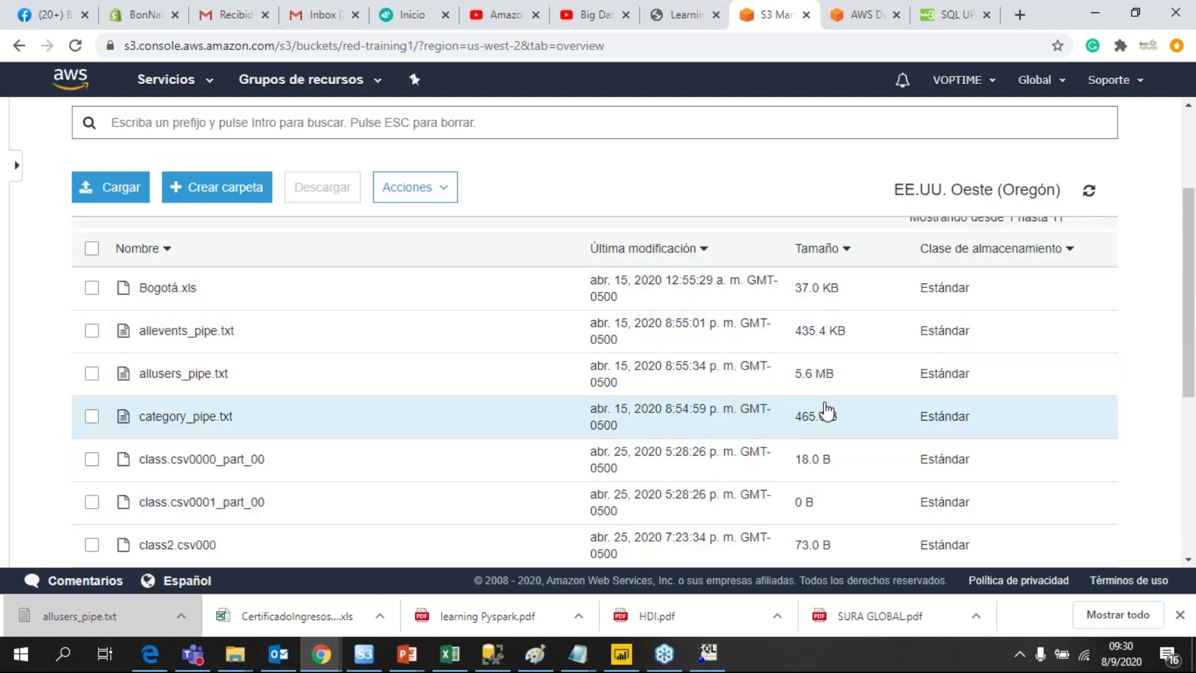
scroll(868, 462, "down", 4)
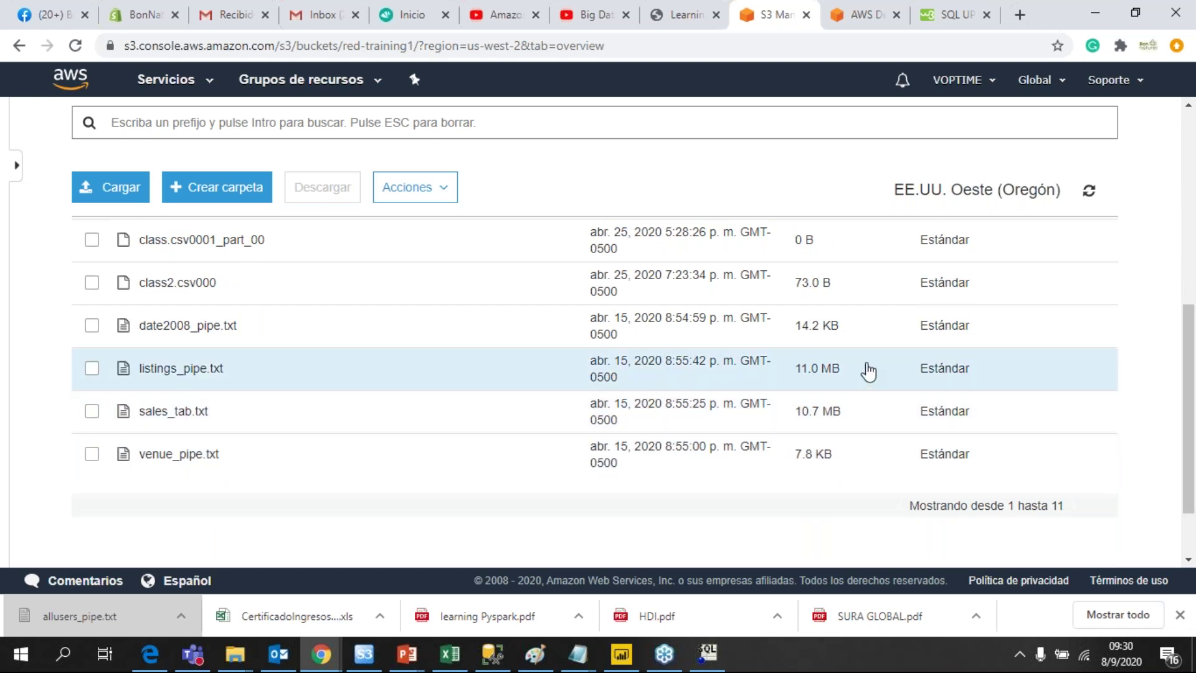
scroll(877, 370, "up", 4)
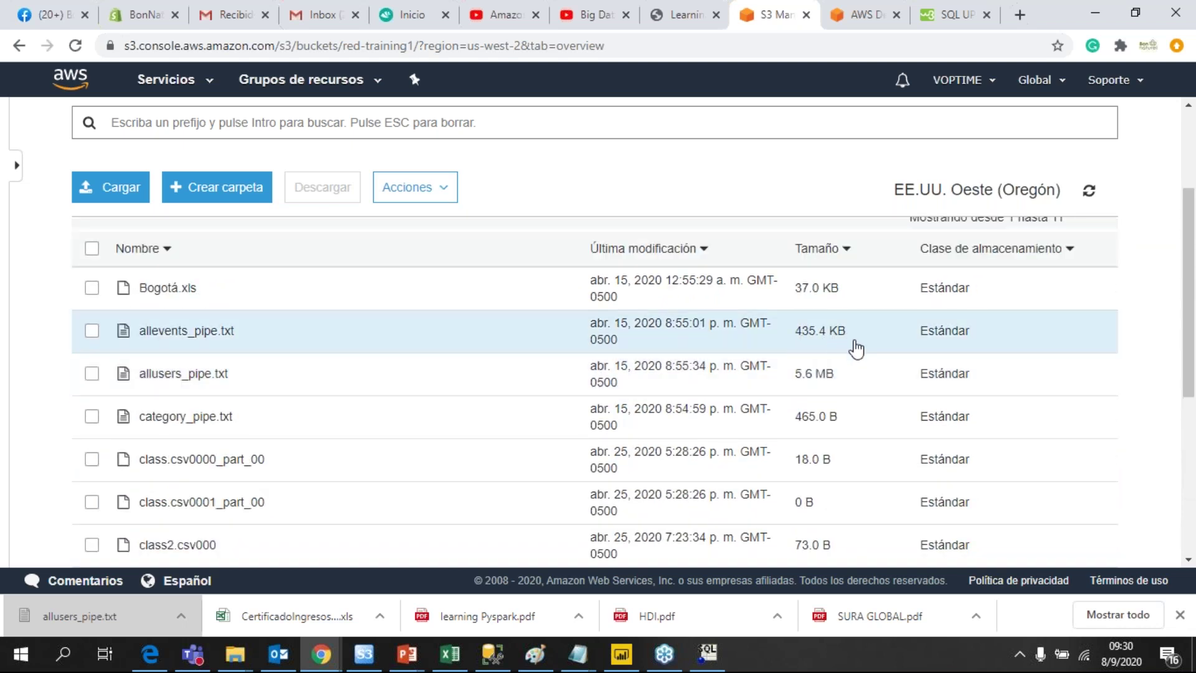
scroll(857, 349, "down", 5)
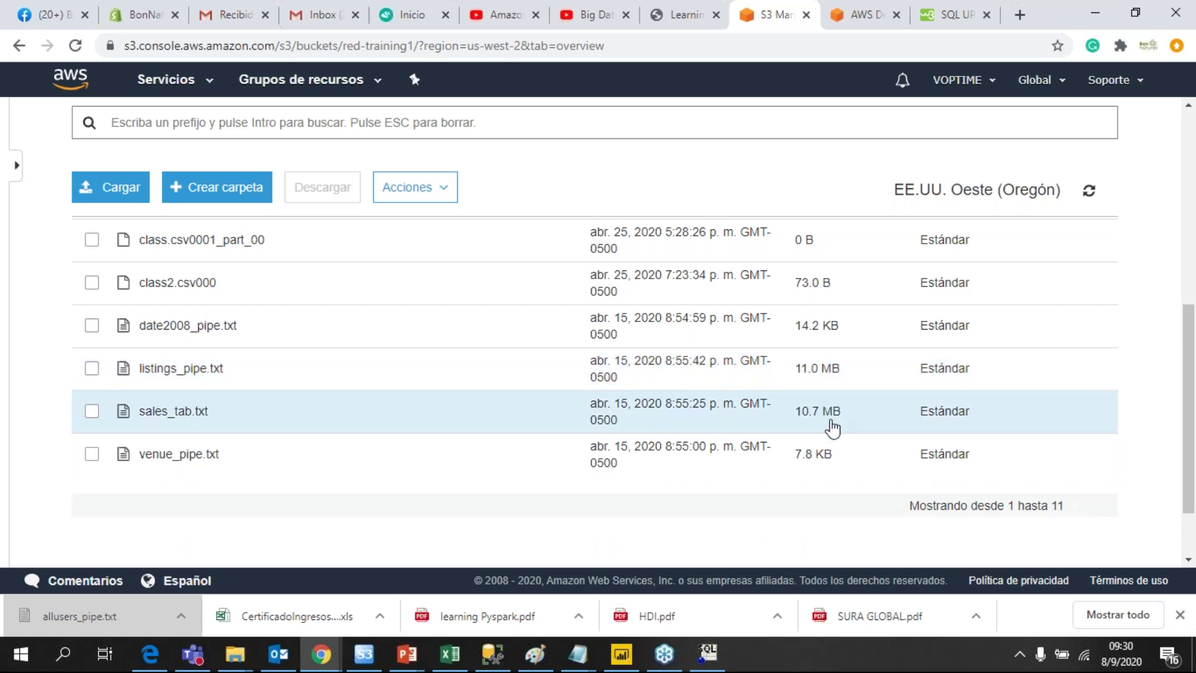
scroll(829, 349, "up", 5)
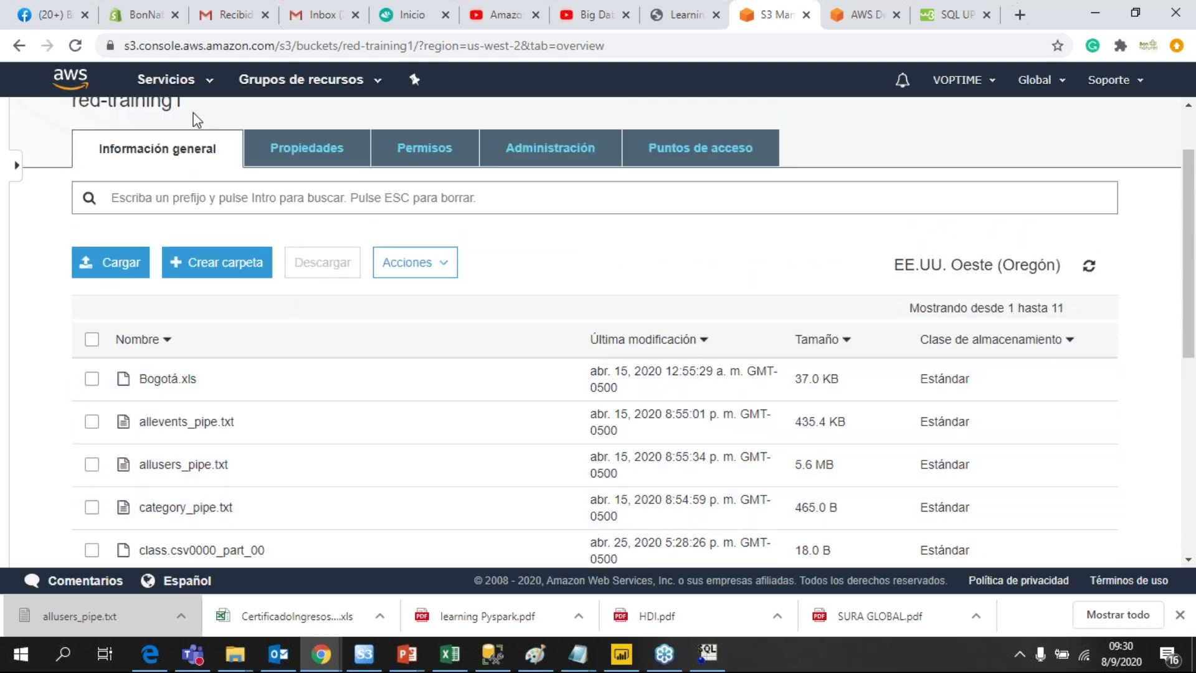
- Open the Amazon Redshift console and view the cluster, node and snapshot overview on its Ohio dashboard
left_click(187, 84)
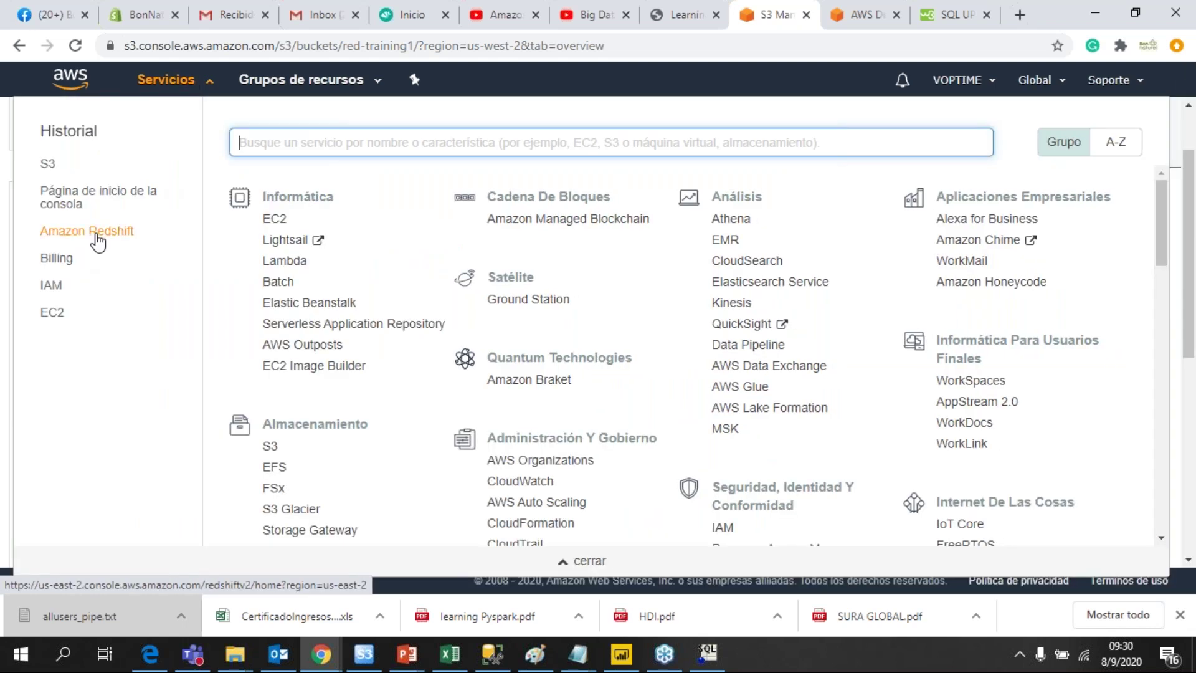
left_click(83, 239)
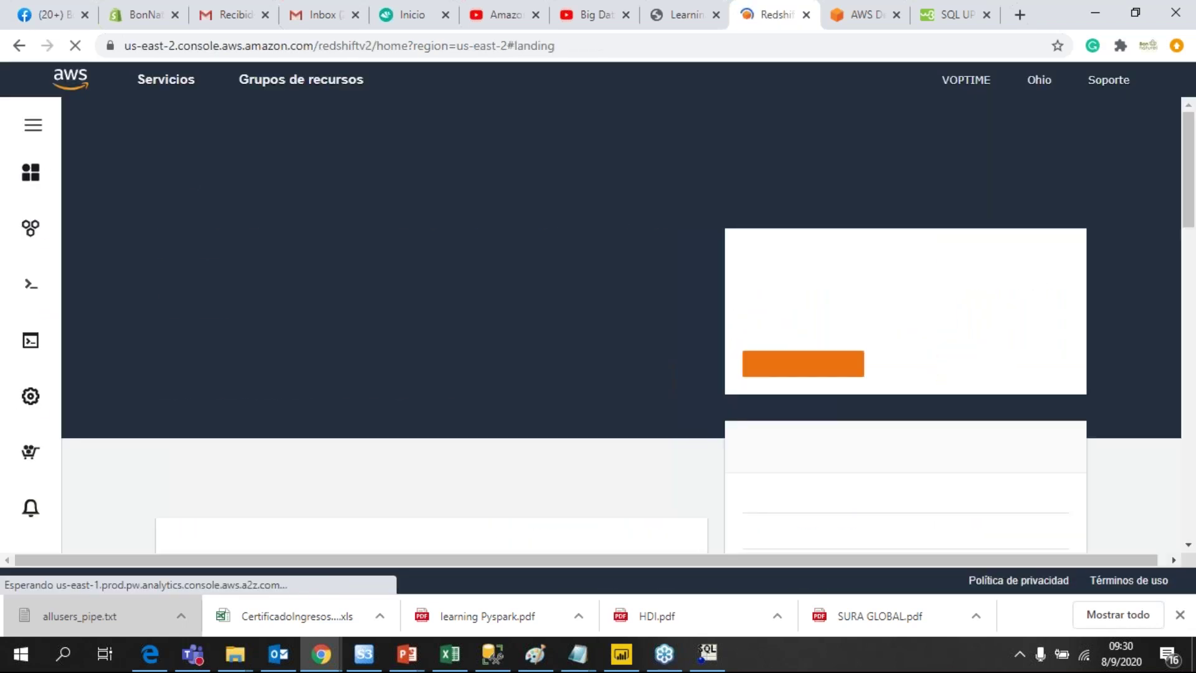
scroll(617, 358, "up", 5)
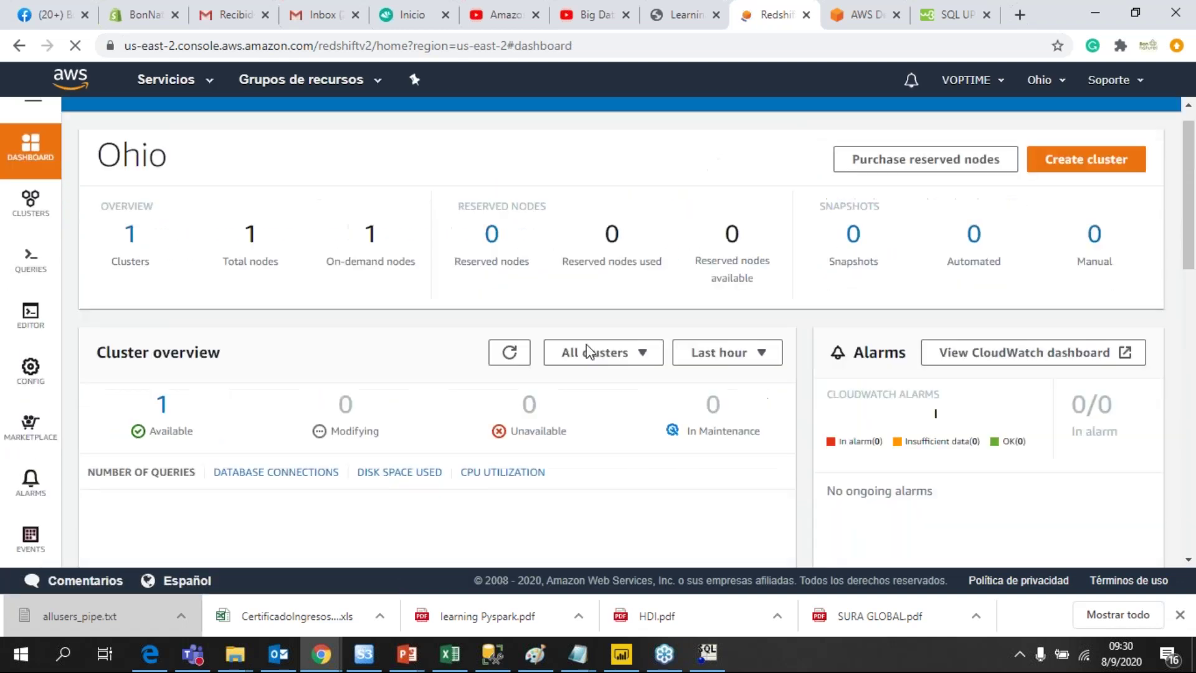
scroll(774, 270, "down", 3)
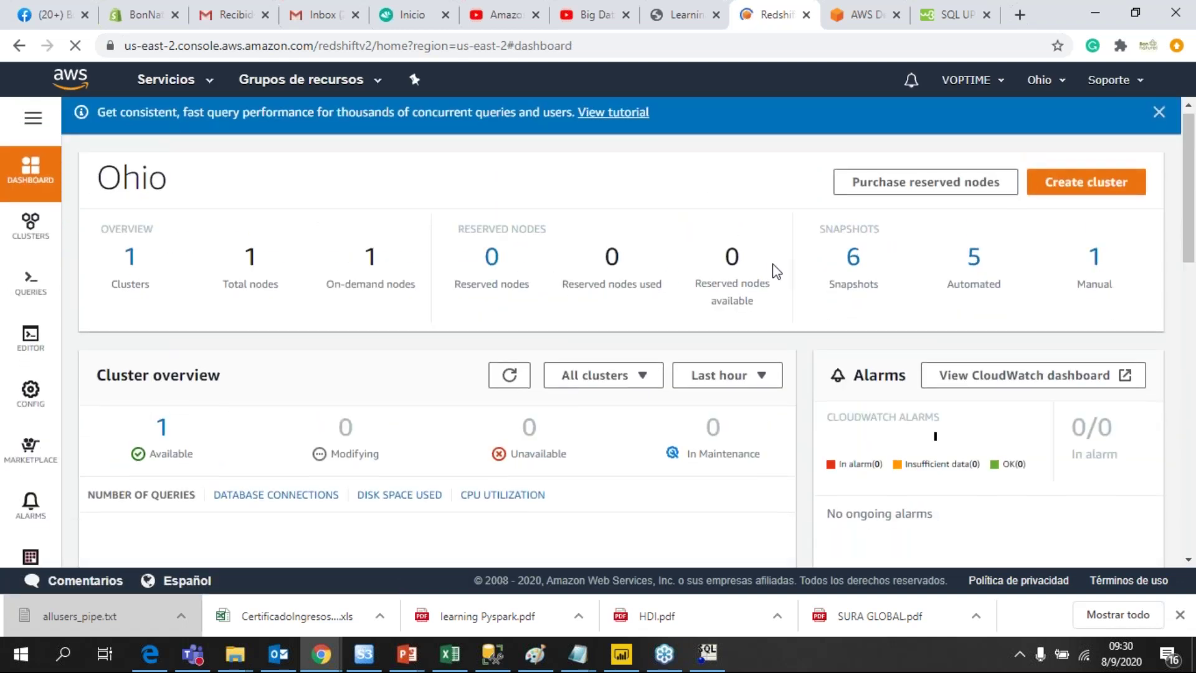
scroll(390, 146, "up", 3)
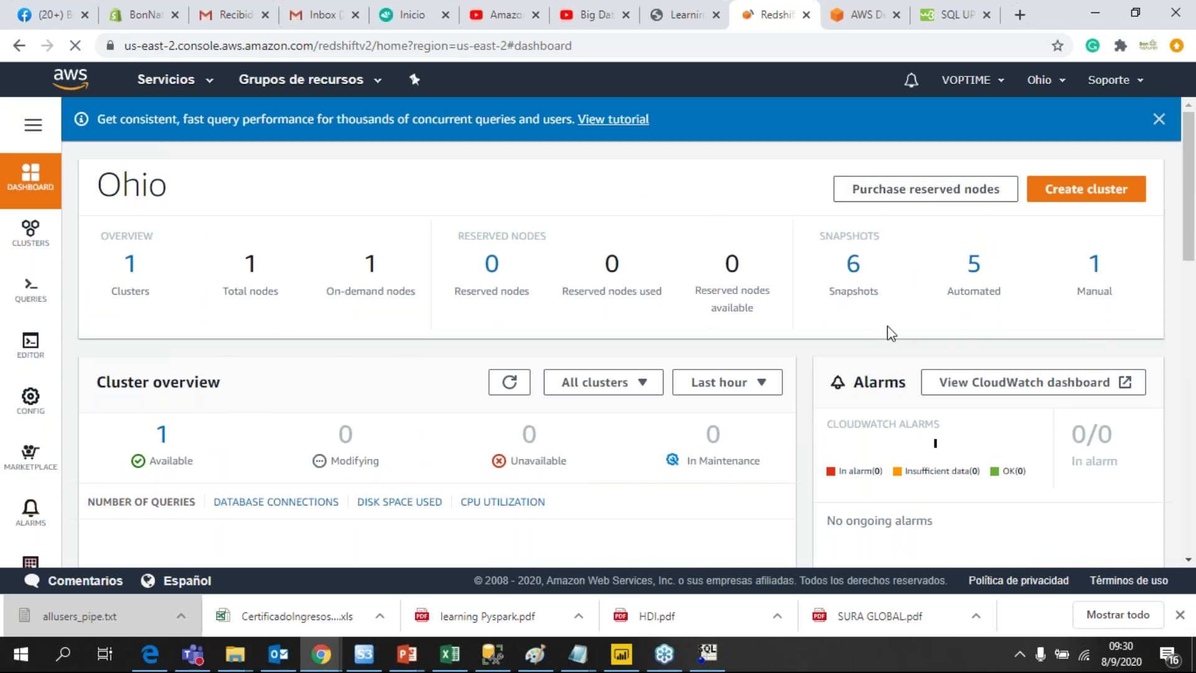
scroll(889, 331, "down", 3)
scroll(477, 256, "up", 3)
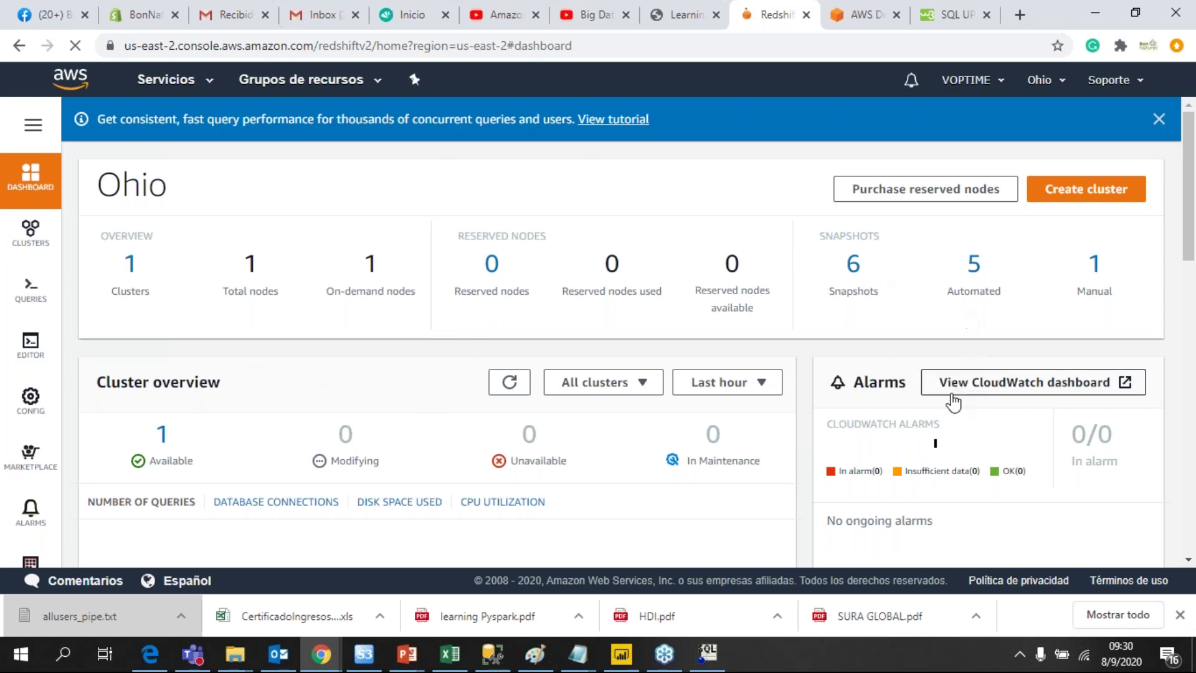
- Examine the Redshift dashboard's cluster overview, CloudWatch alarms, query overview and events for the past week
mouse_move(28, 248)
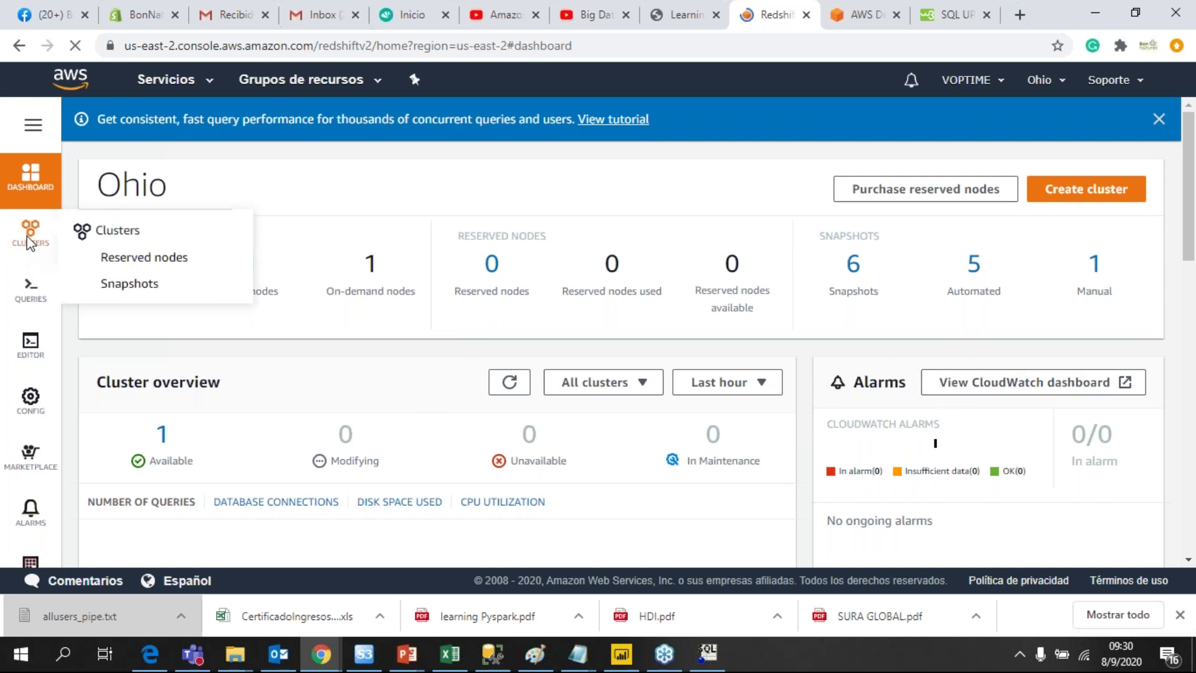
scroll(920, 311, "down", 15)
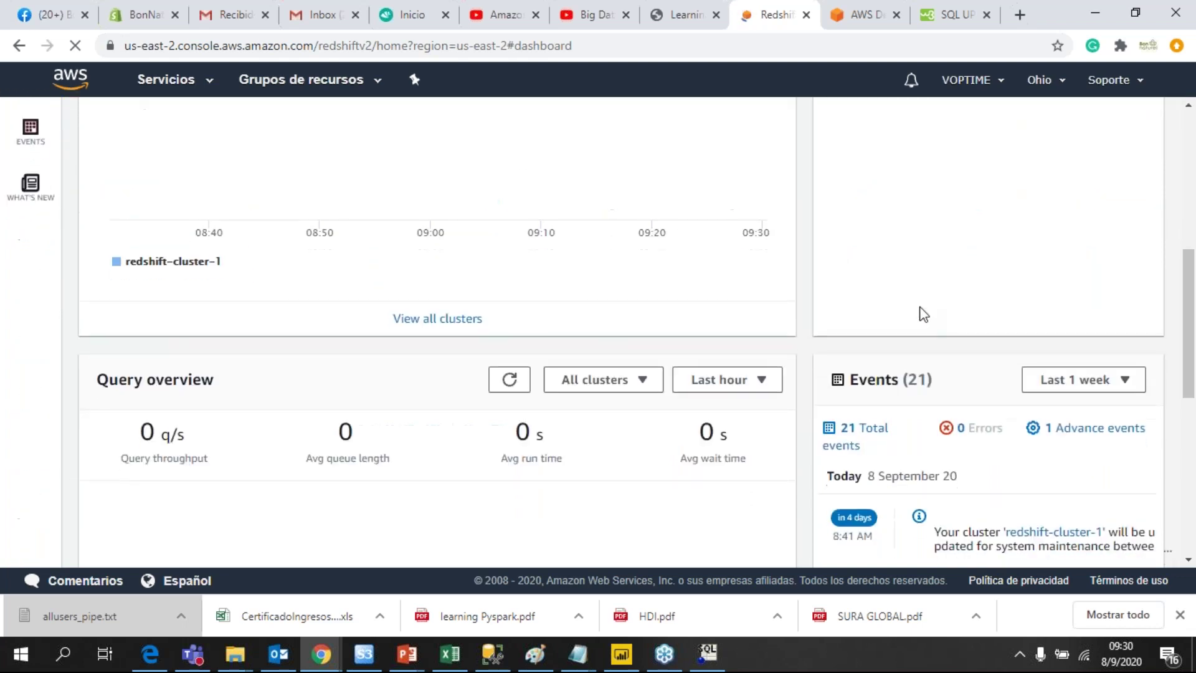
scroll(919, 304, "down", 2)
scroll(922, 293, "up", 15)
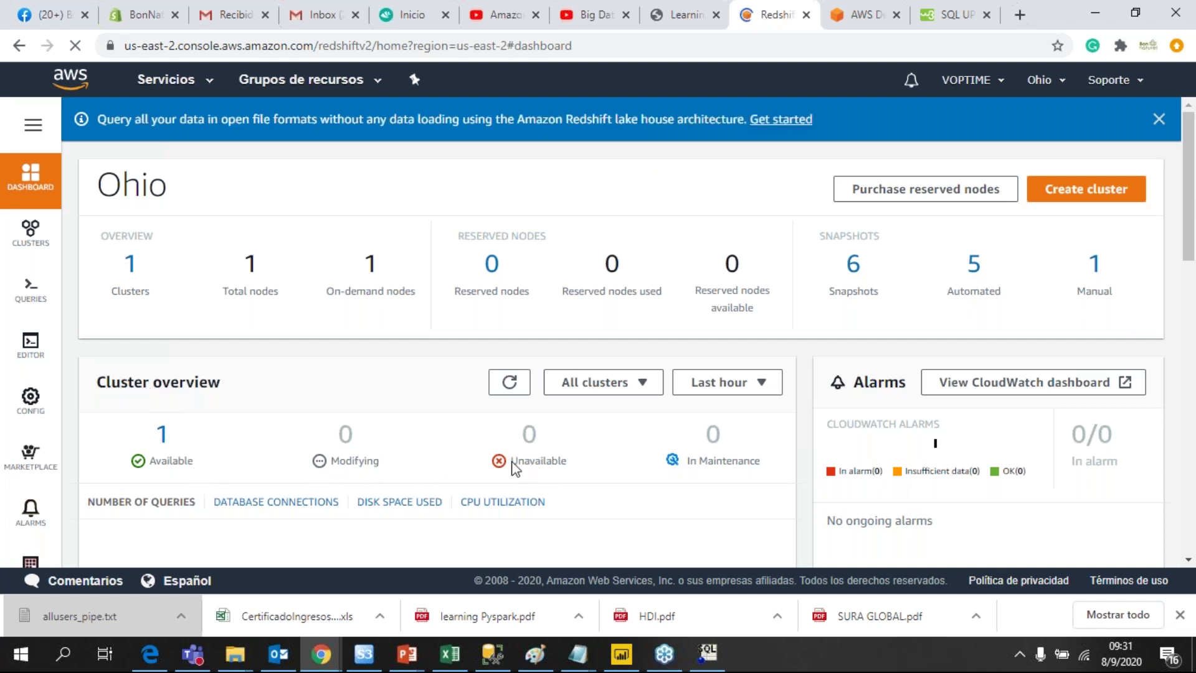
scroll(977, 450, "down", 3)
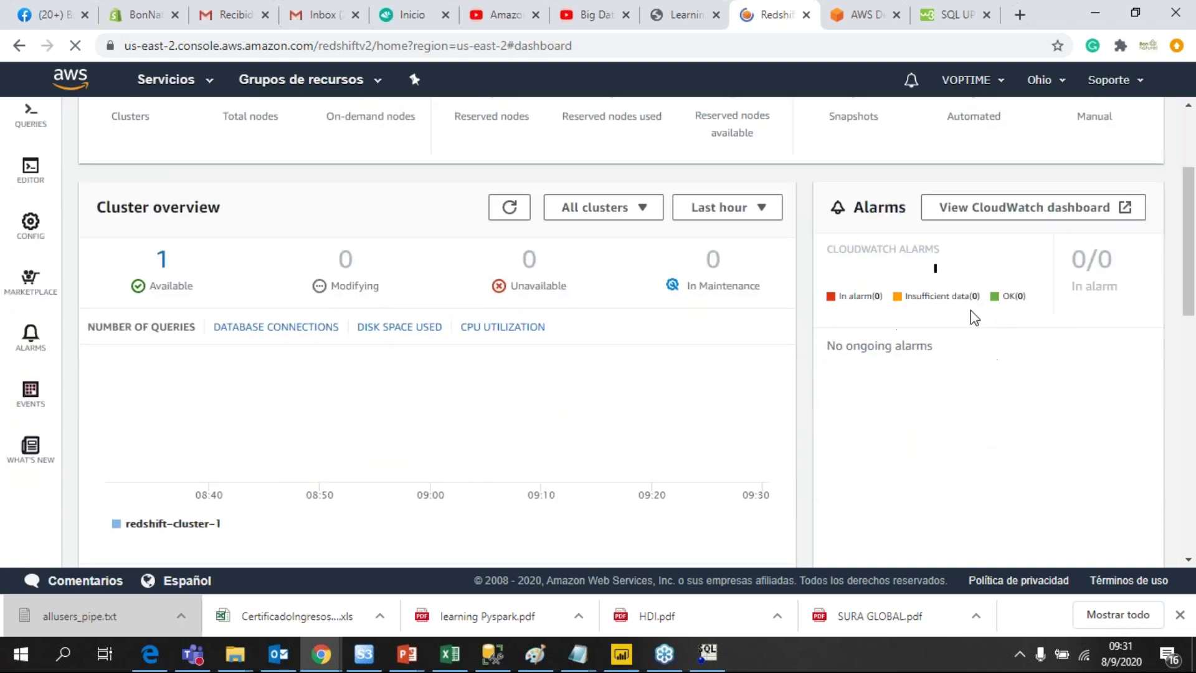
scroll(530, 436, "down", 3)
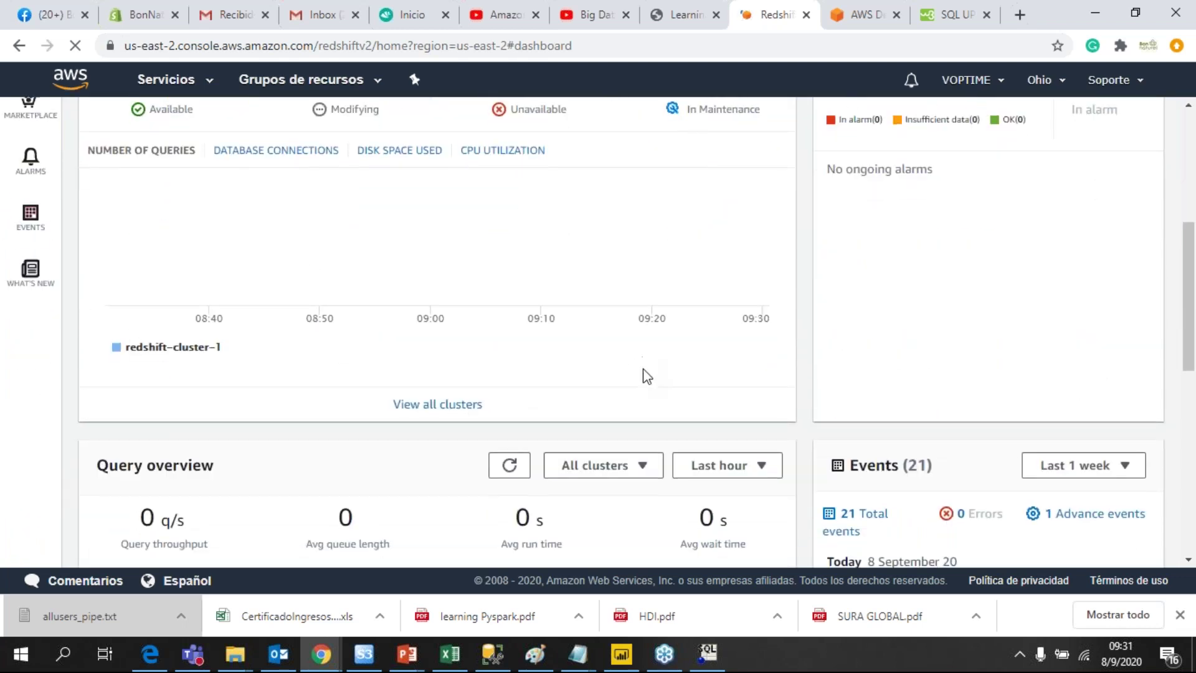
scroll(629, 424, "down", 3)
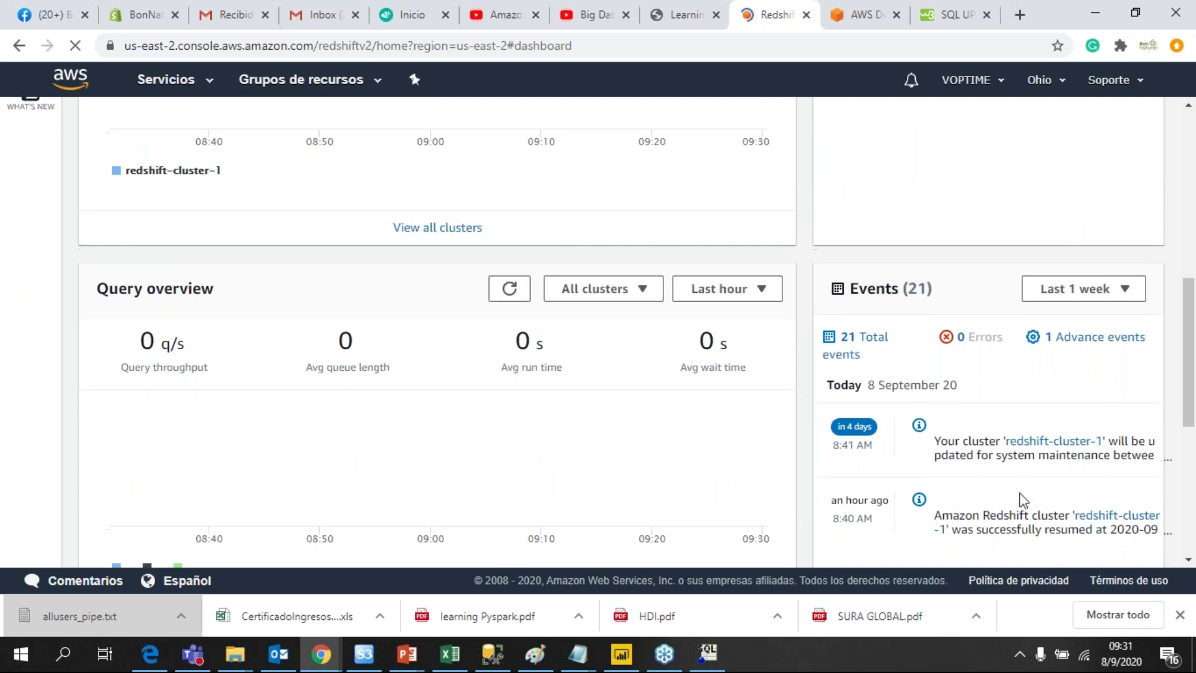
scroll(935, 424, "down", 2)
scroll(840, 382, "up", 15)
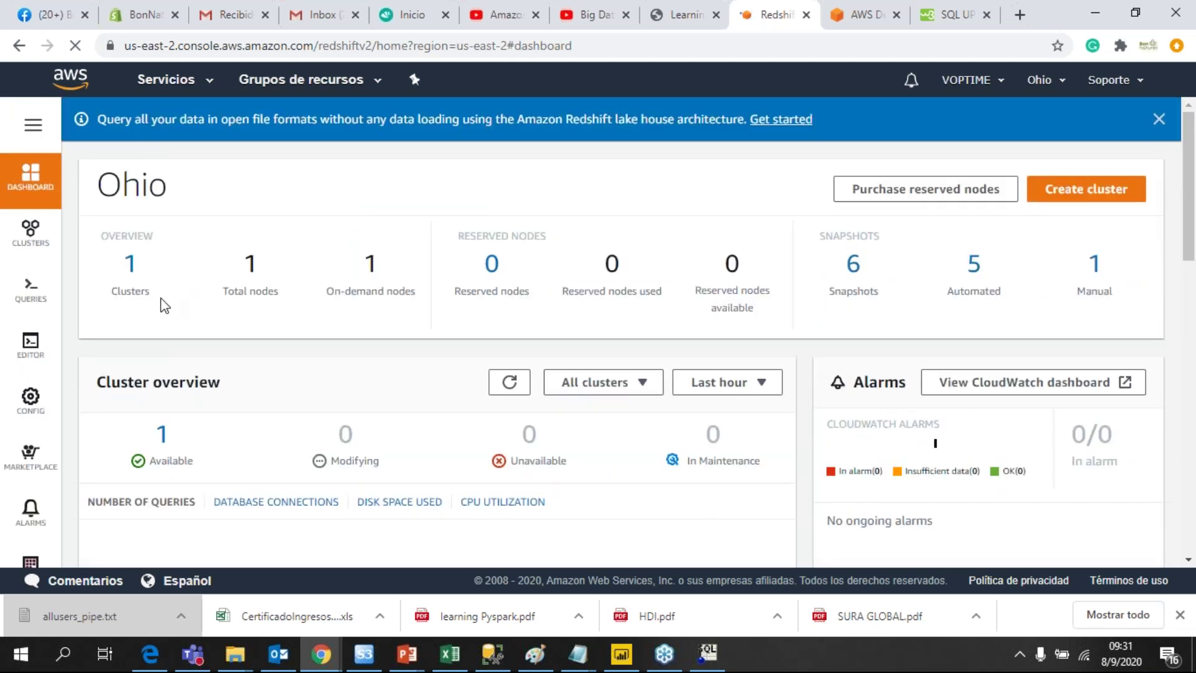
- Show the list of Redshift clusters and open the form for creating a new cluster
left_click(32, 236)
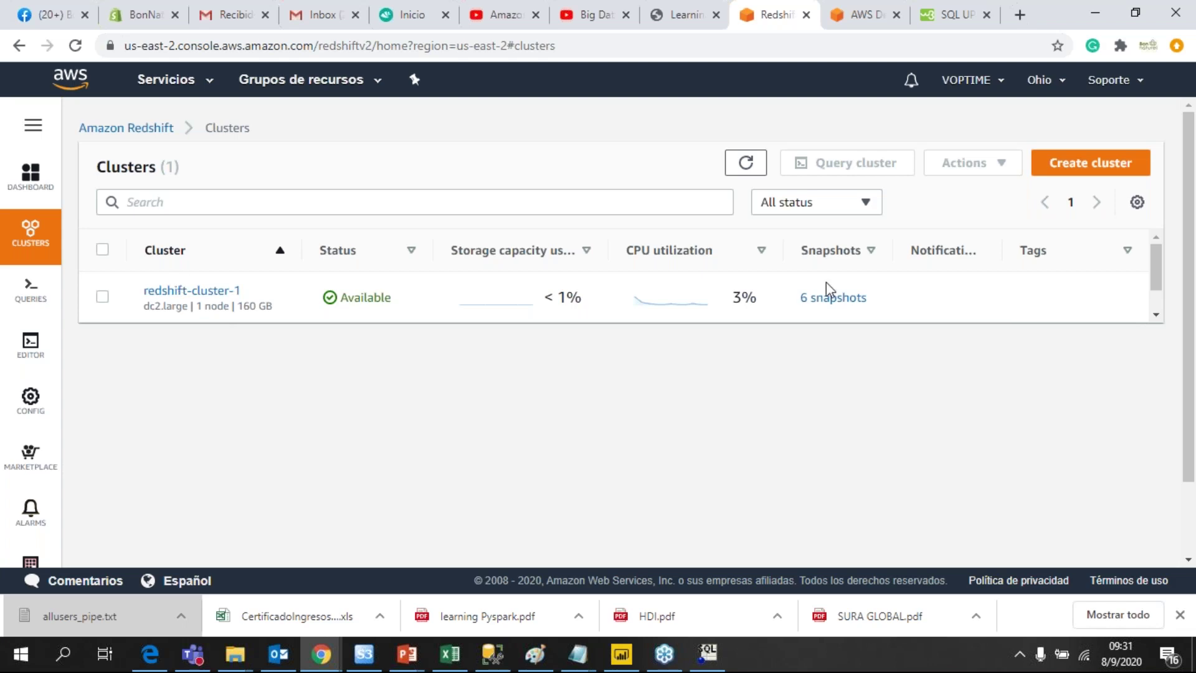
left_click(1080, 166)
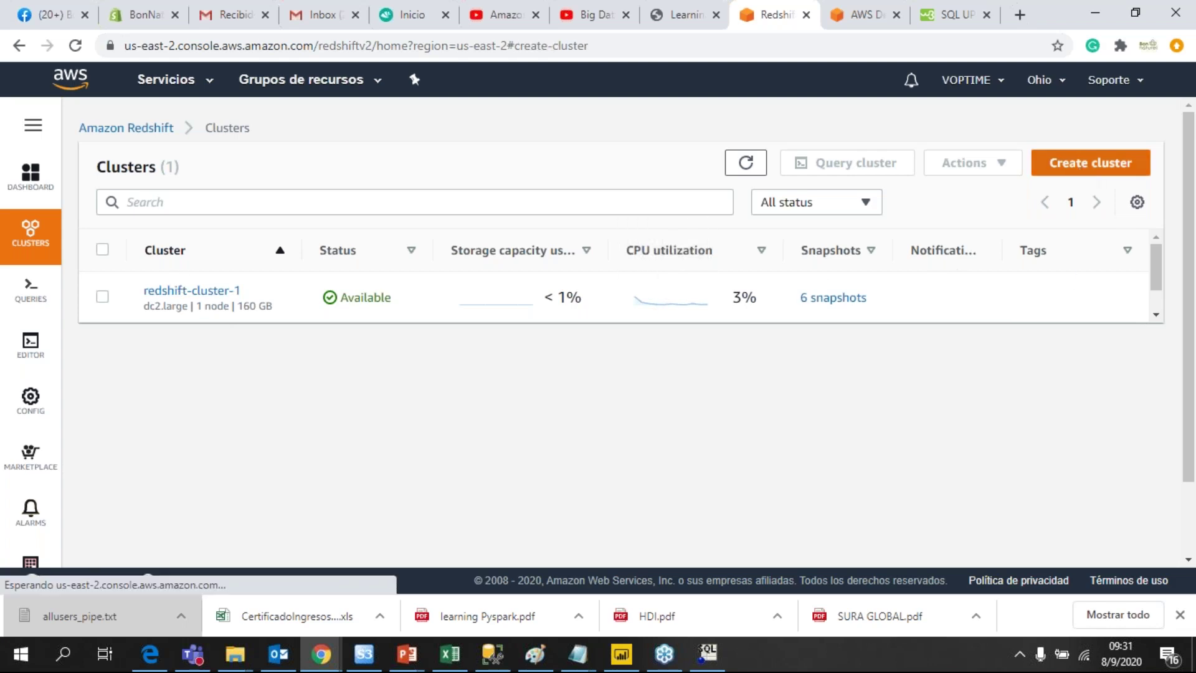
scroll(405, 349, "down", 2)
scroll(416, 347, "up", 2)
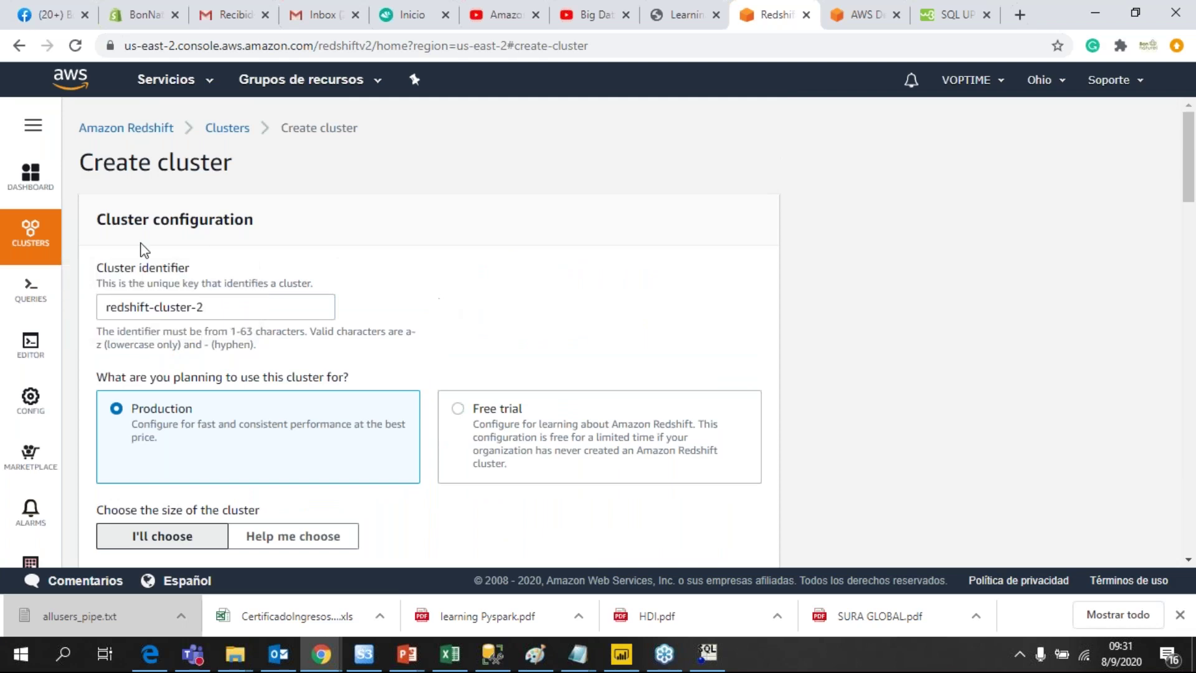
- Compare the prices and storage of the RA3 and DC2 node types and try to lower the node count below 2
scroll(324, 318, "down", 8)
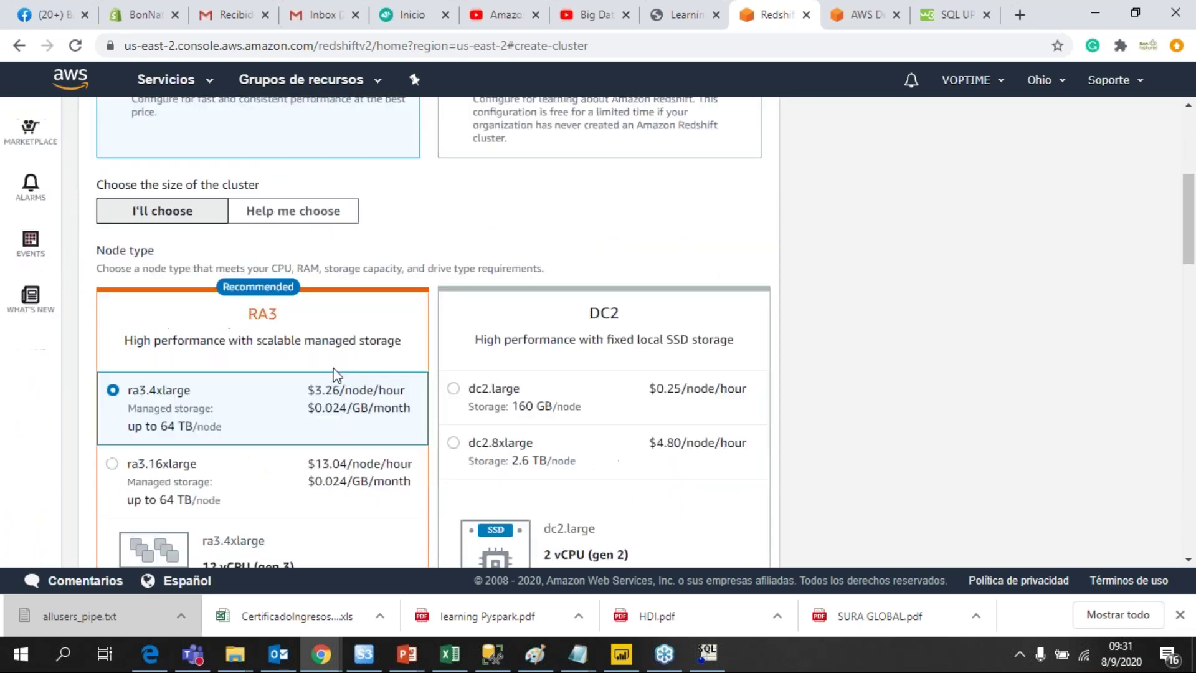
scroll(610, 380, "up", 1)
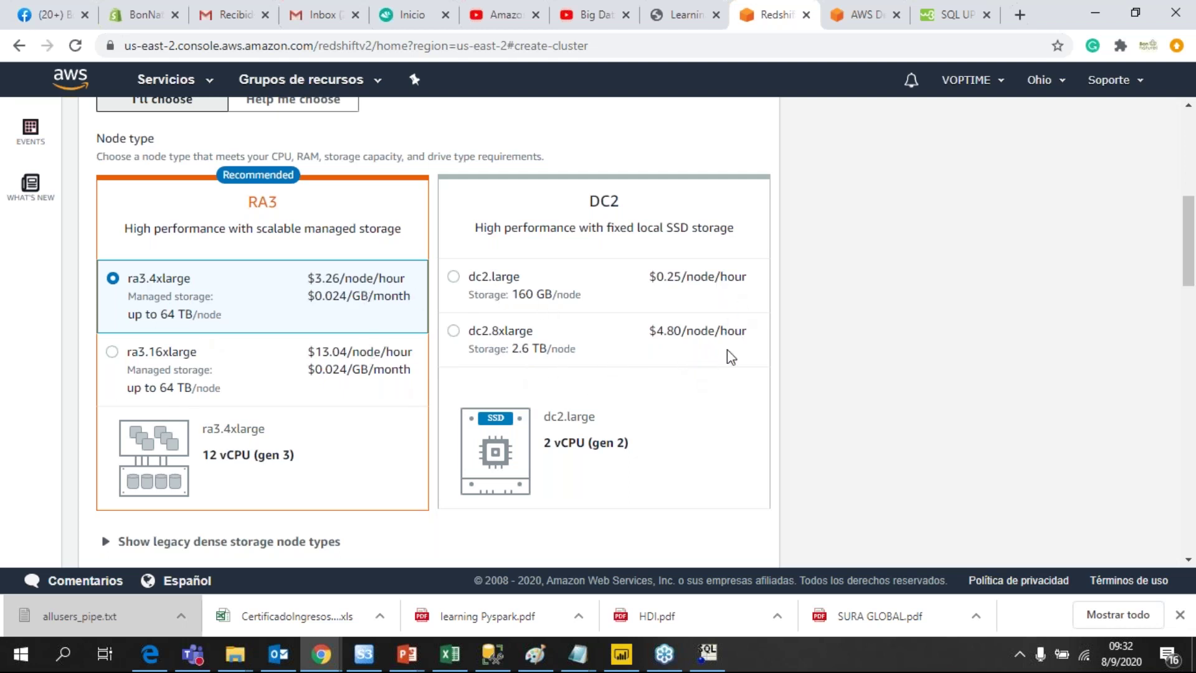
scroll(727, 383, "down", 4)
scroll(435, 366, "up", 2)
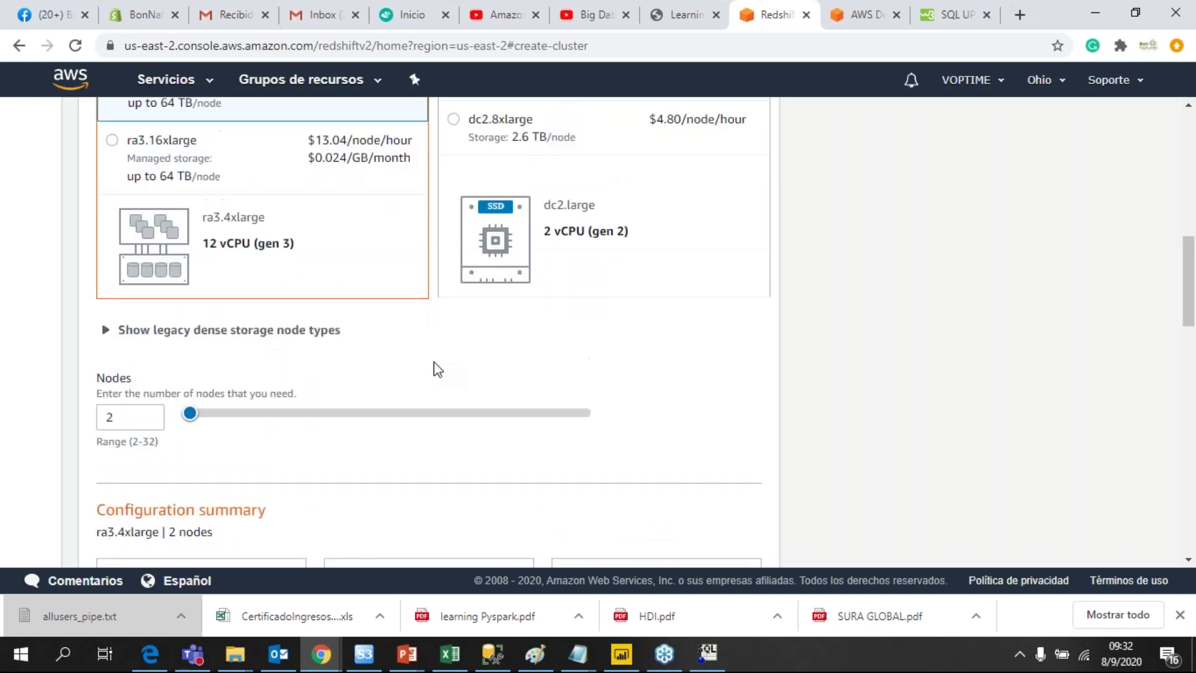
scroll(401, 382, "down", 2)
mouse_move(193, 371)
left_mouse_down()
mouse_move(558, 374)
mouse_move(176, 371)
left_mouse_up()
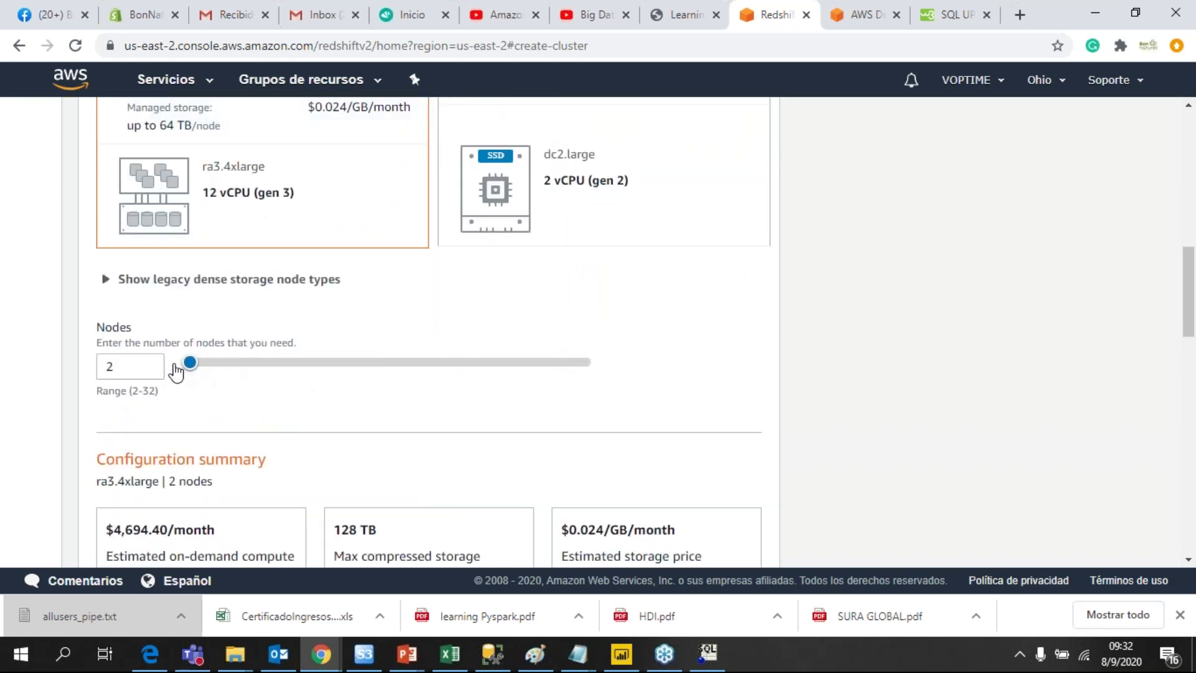
- Examine the configuration summary for two ra3.4xlarge nodes, covering compute price, maximum compressed storage and storage price
scroll(325, 315, "up", 4)
scroll(325, 316, "up", 1)
scroll(385, 309, "down", 7)
scroll(330, 315, "up", 3)
scroll(325, 315, "down", 6)
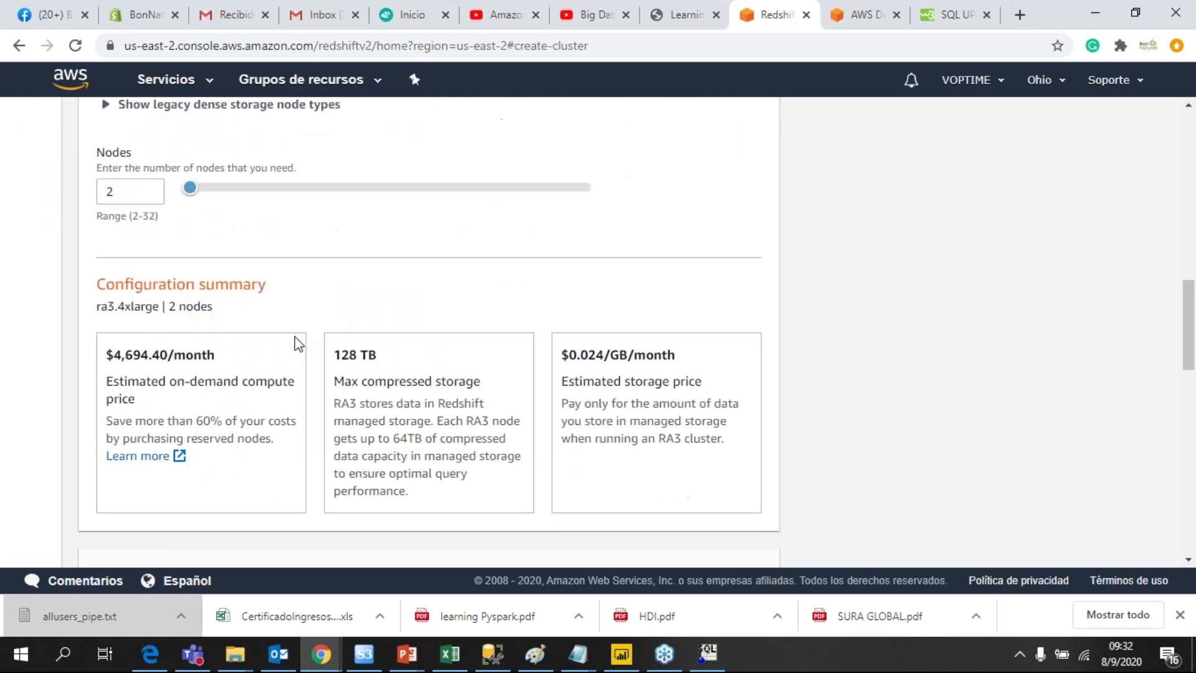
scroll(206, 265, "up", 1)
scroll(331, 324, "down", 4)
scroll(310, 307, "up", 2)
scroll(239, 301, "up", 2)
scroll(252, 355, "up", 1)
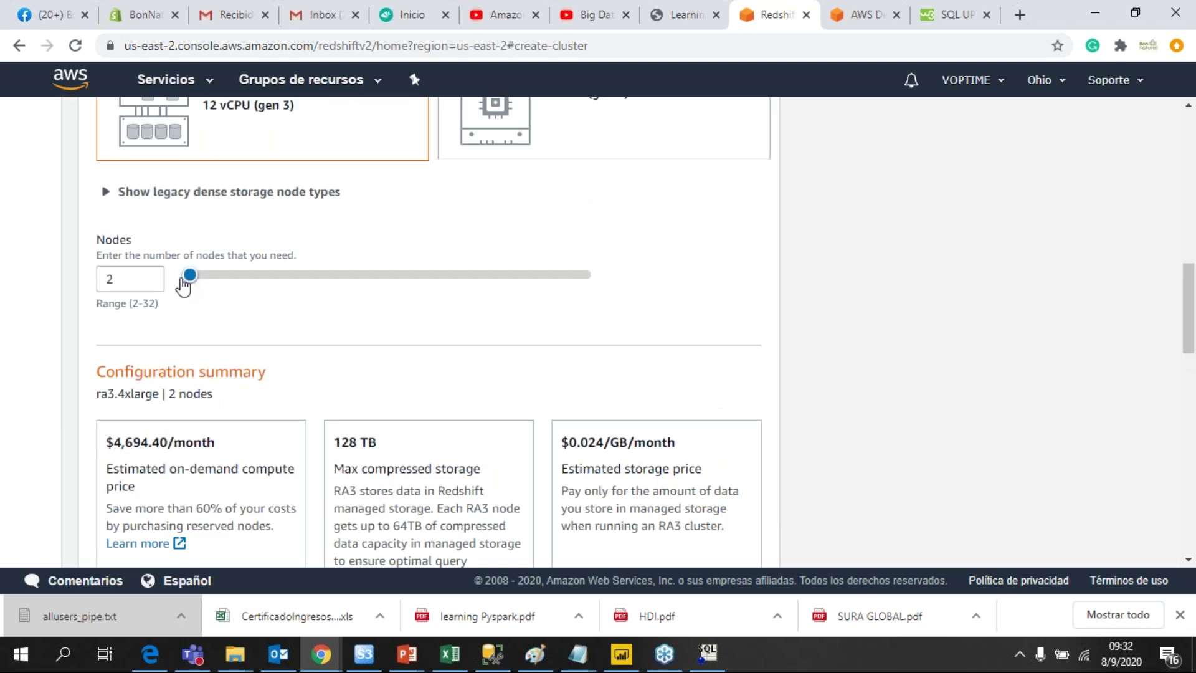
- Review the node configuration summary and examine the database name and database port settings for the new cluster
scroll(367, 411, "down", 3)
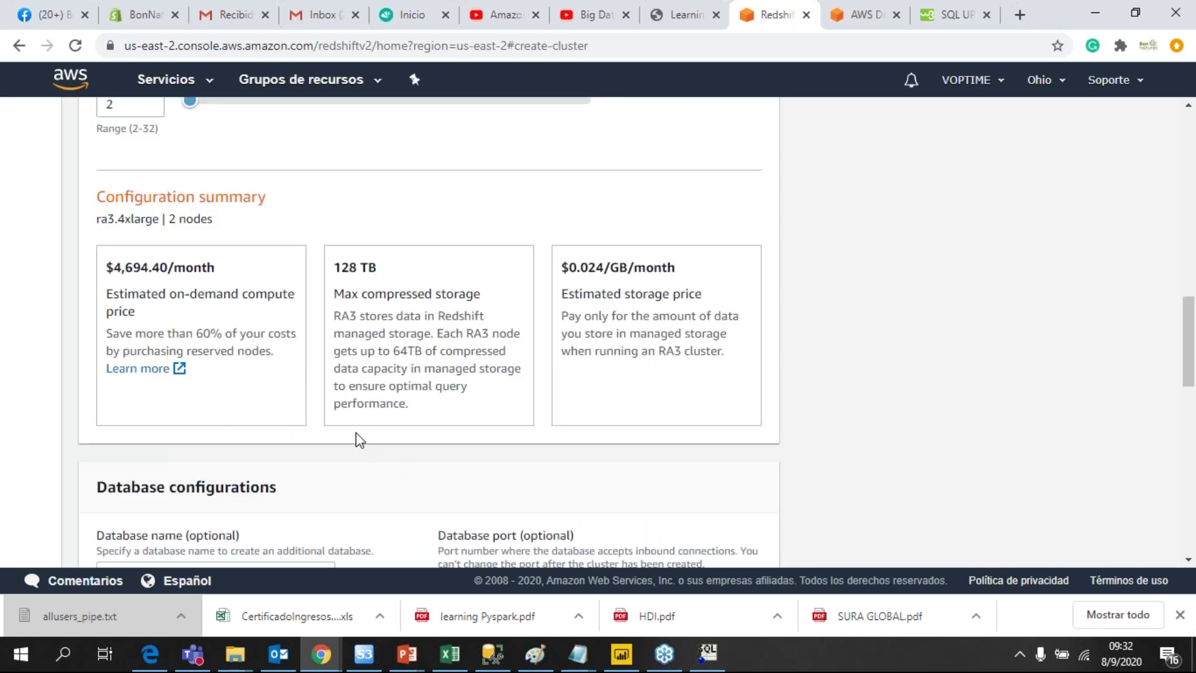
scroll(358, 435, "up", 8)
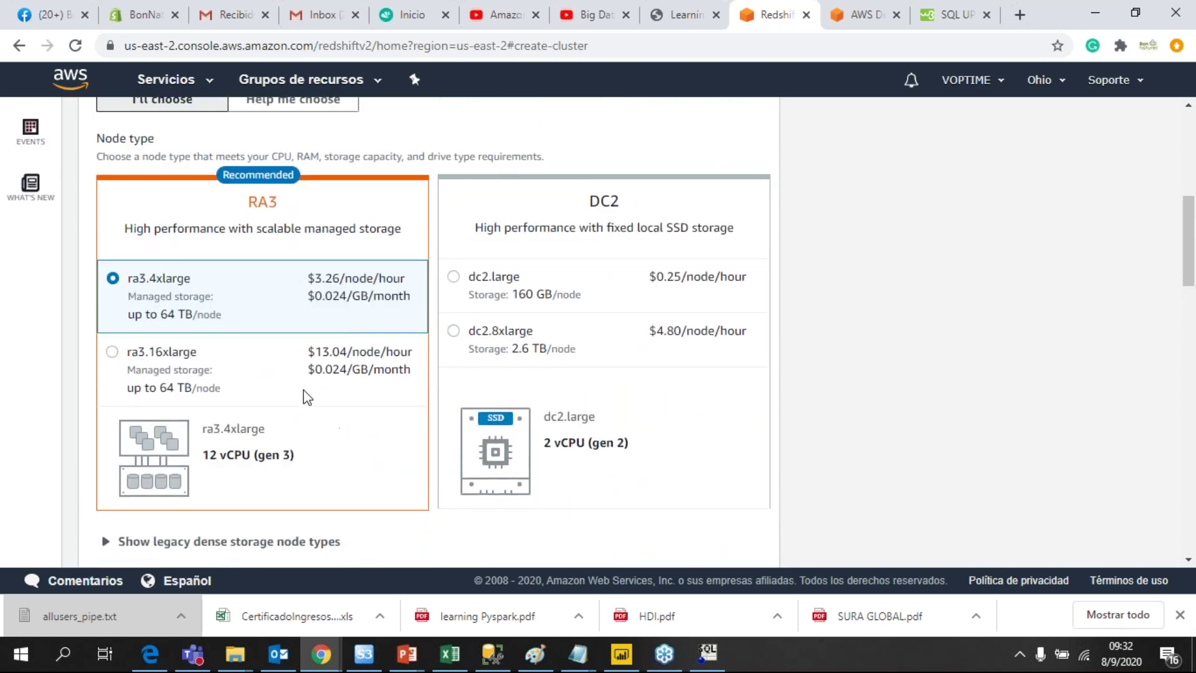
scroll(380, 396, "down", 10)
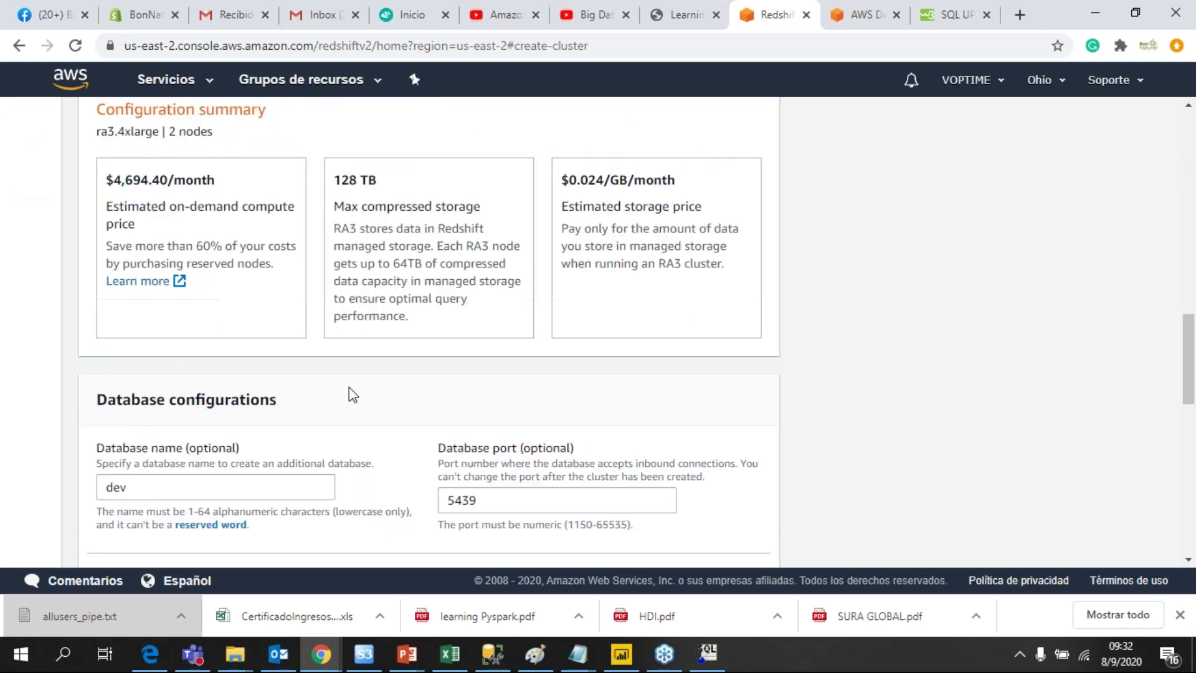
scroll(352, 396, "down", 4)
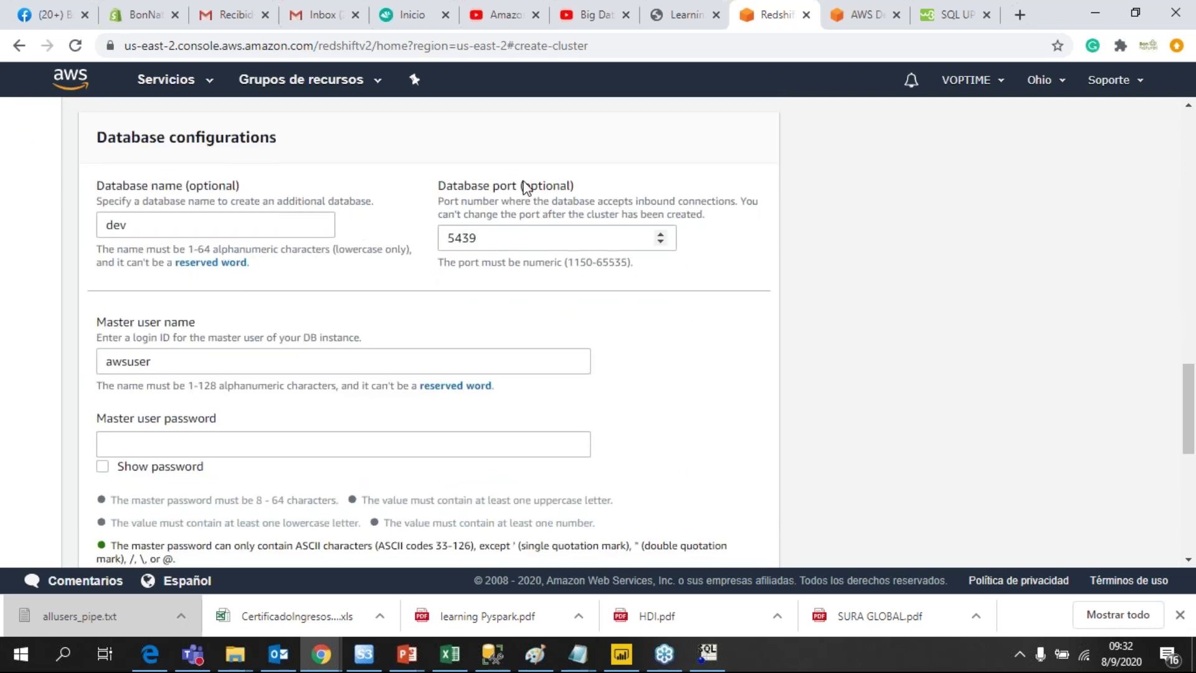
left_click_drag(496, 239, 417, 243)
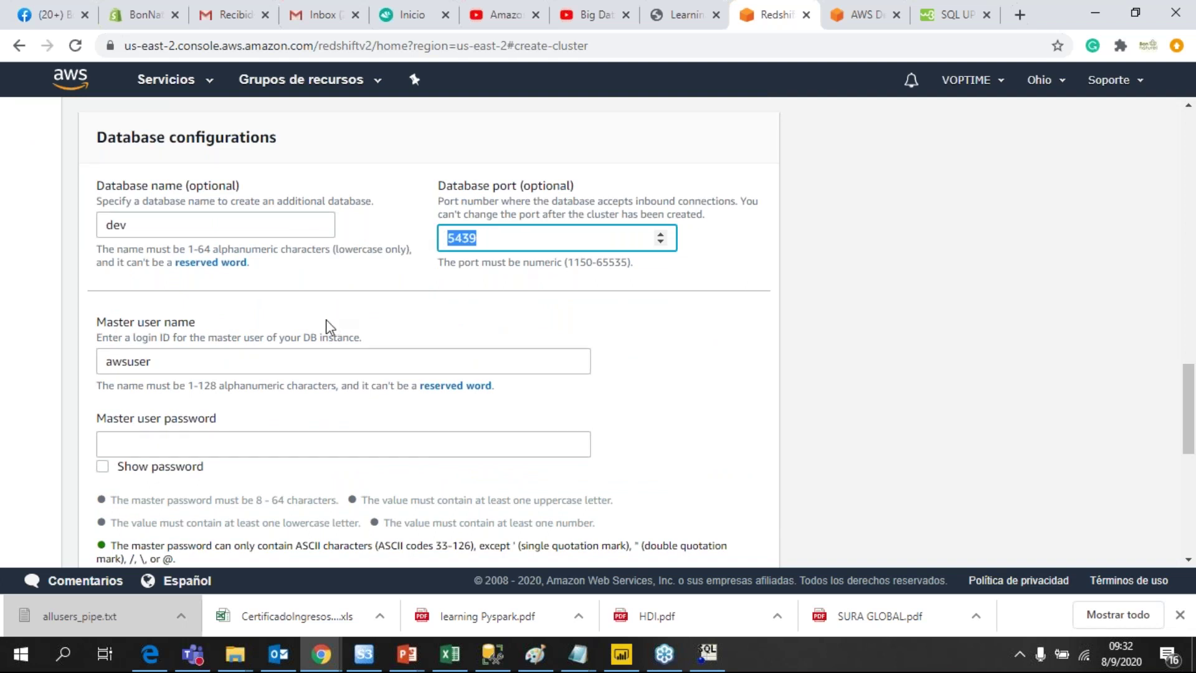
left_click(499, 239)
left_click(177, 221)
double_click(176, 221)
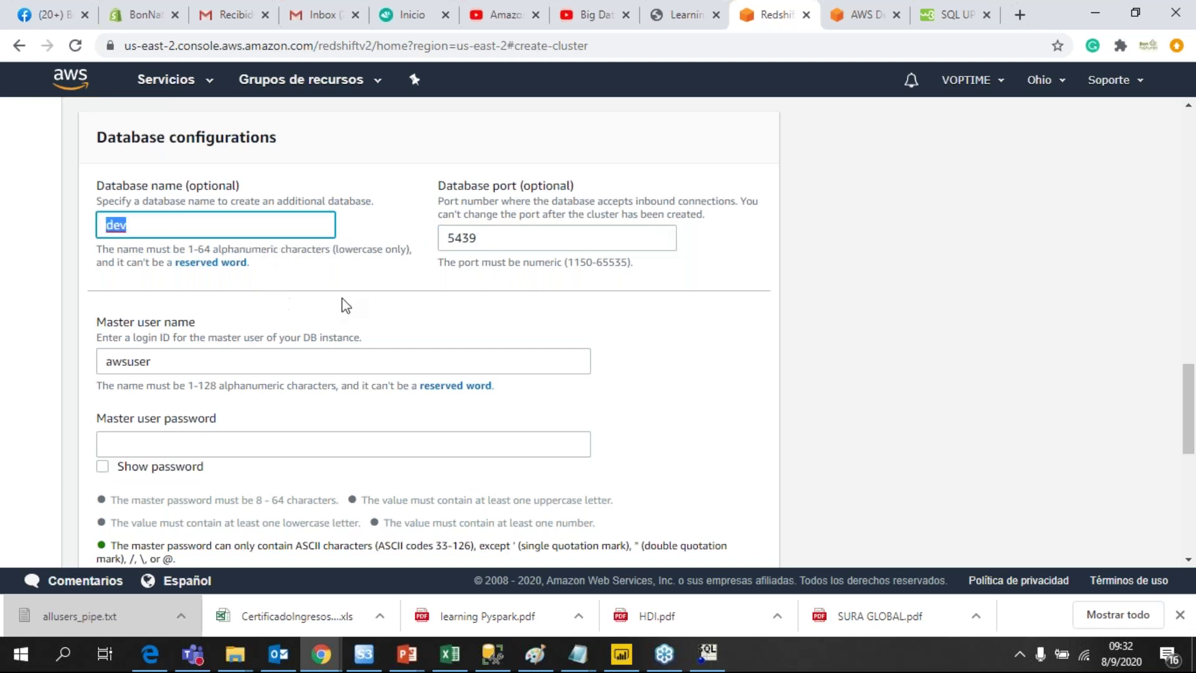
- Examine the master user name and master user password fields in the new cluster's database configurations
scroll(363, 302, "down", 1)
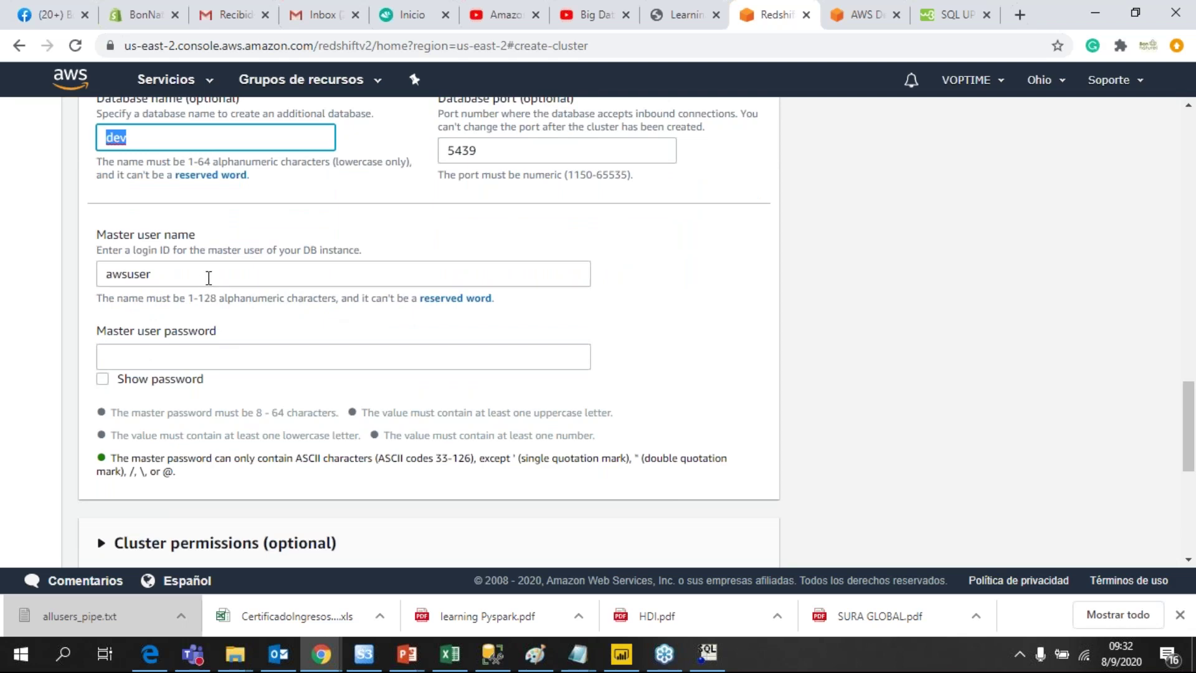
left_click(212, 275)
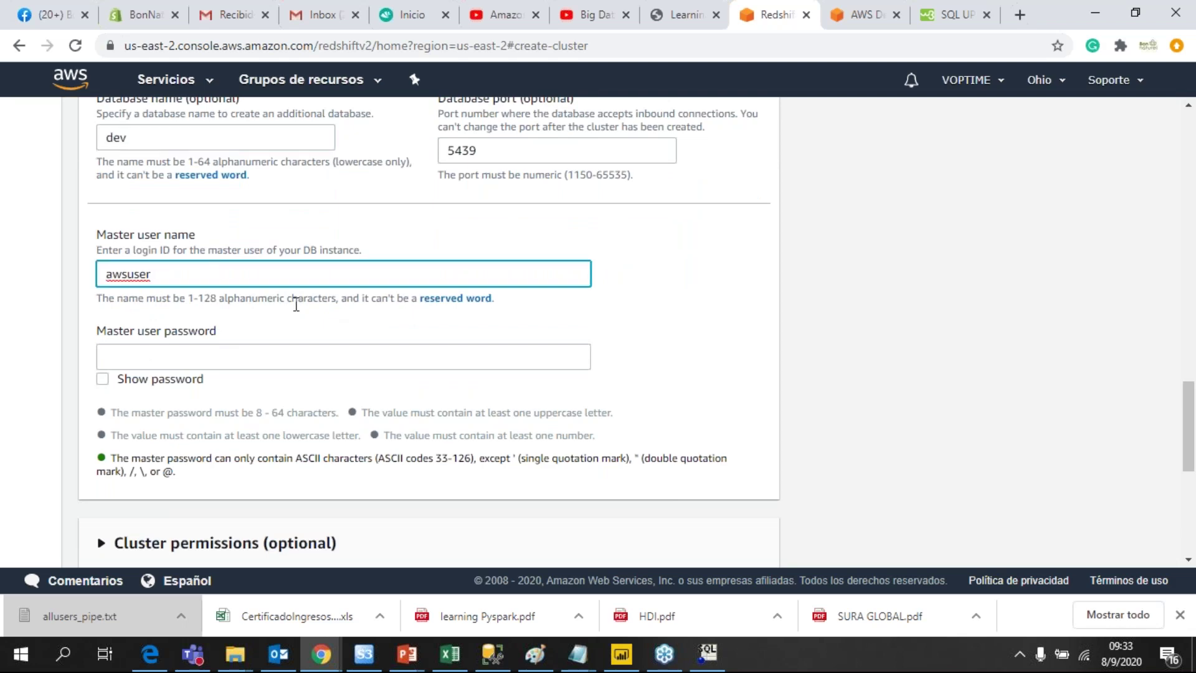
scroll(276, 279, "down", 3)
scroll(294, 286, "up", 3)
left_click_drag(127, 269, 105, 274)
left_click(209, 353)
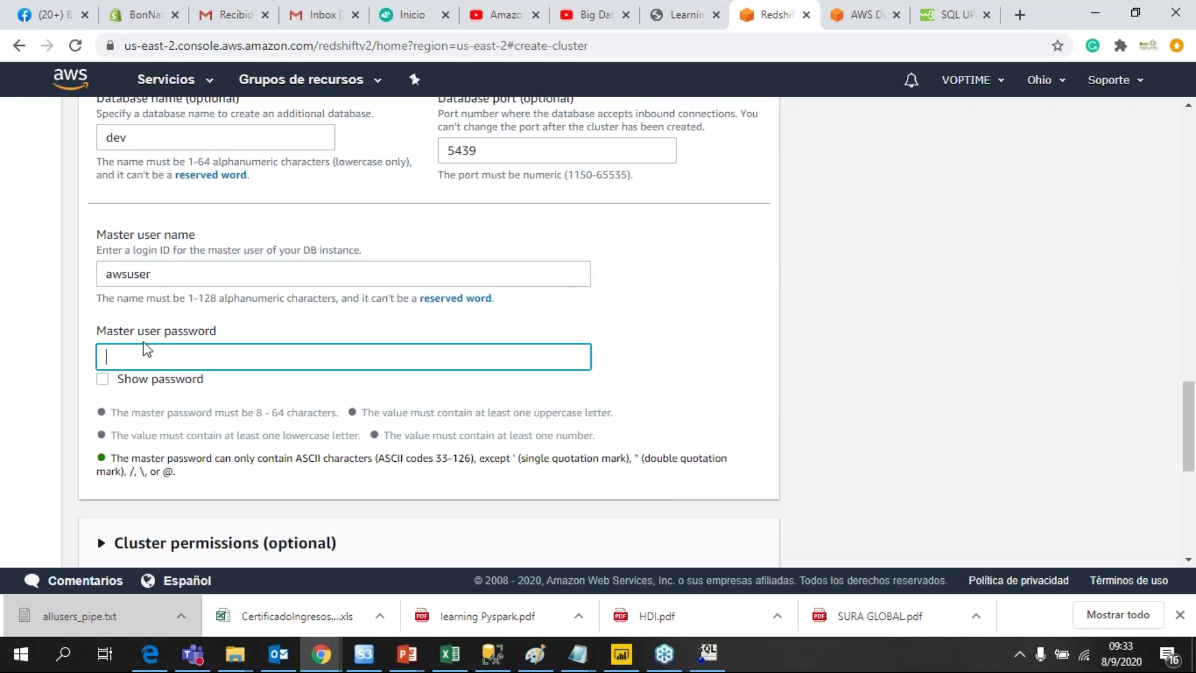
- Examine the default network, security, backup, configuration and maintenance settings, and return to the start of the cluster creation form
scroll(361, 297, "down", 6)
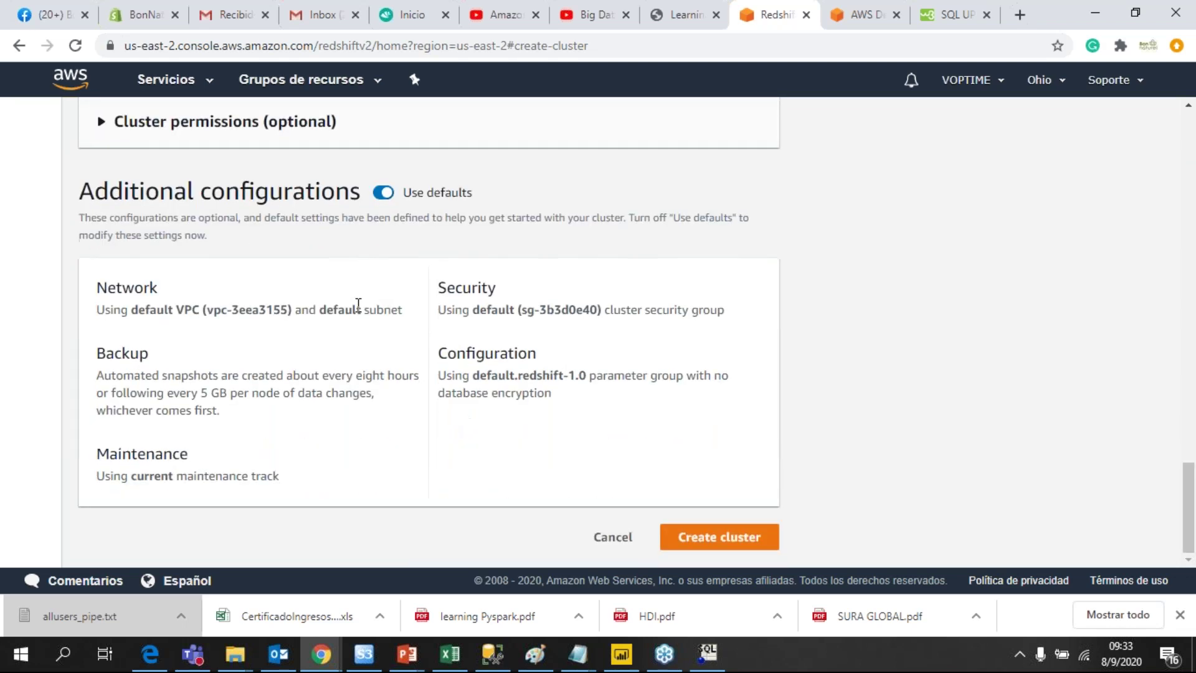
scroll(358, 304, "up", 1)
scroll(238, 246, "down", 1)
scroll(344, 288, "up", 1)
scroll(726, 526, "down", 1)
scroll(705, 289, "up", 15)
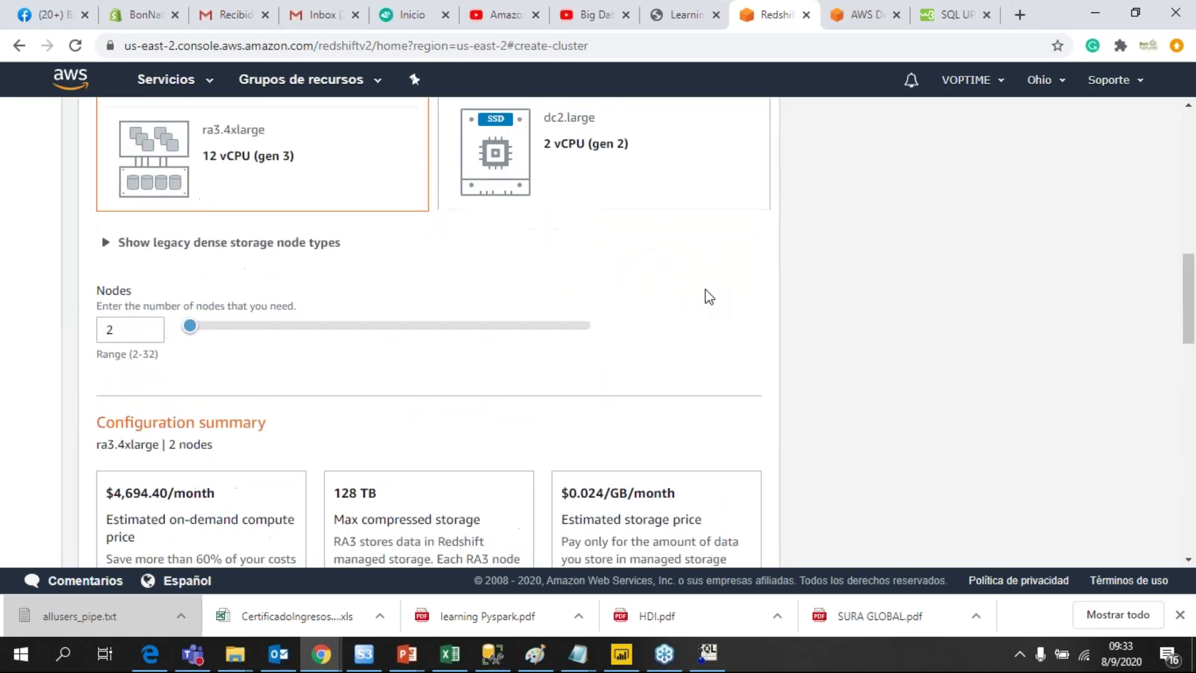
scroll(705, 289, "up", 1)
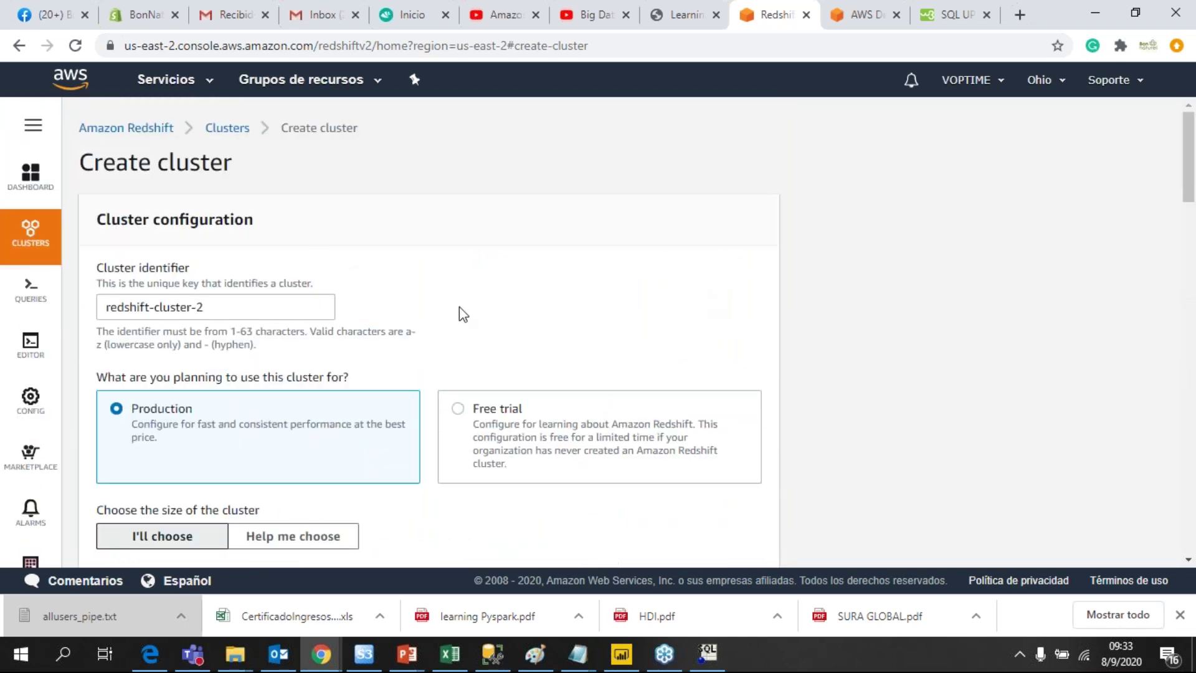
- Open the IAM service and show its list of users
left_click(168, 79)
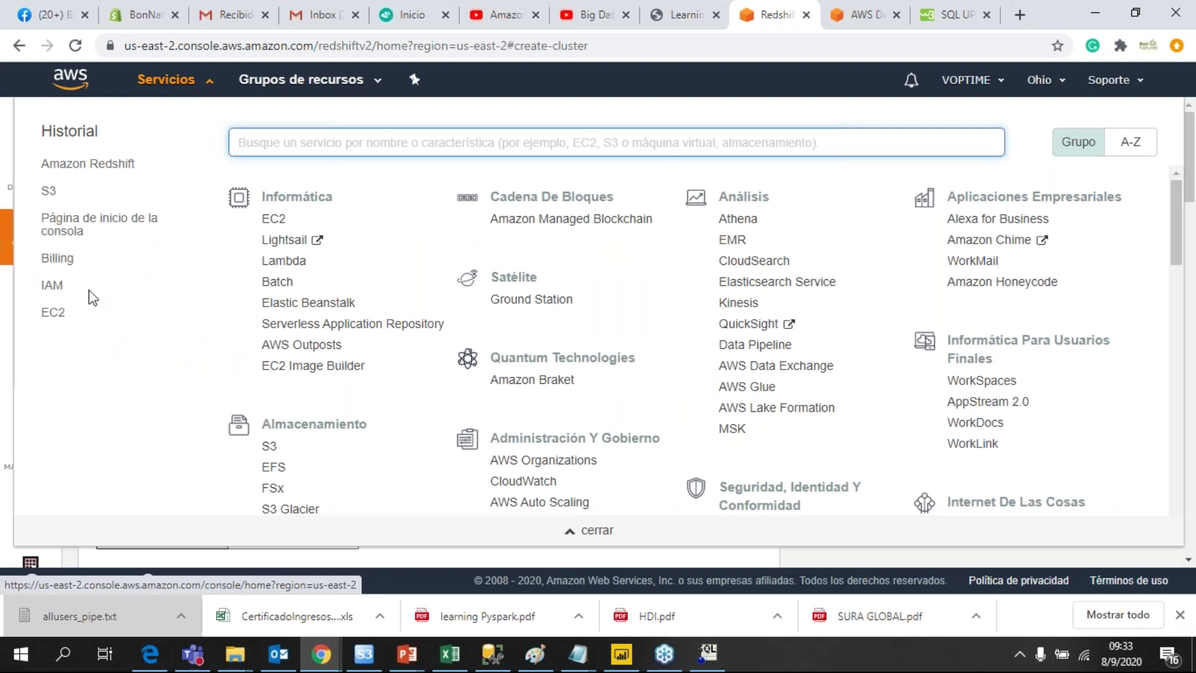
scroll(804, 367, "down", 4)
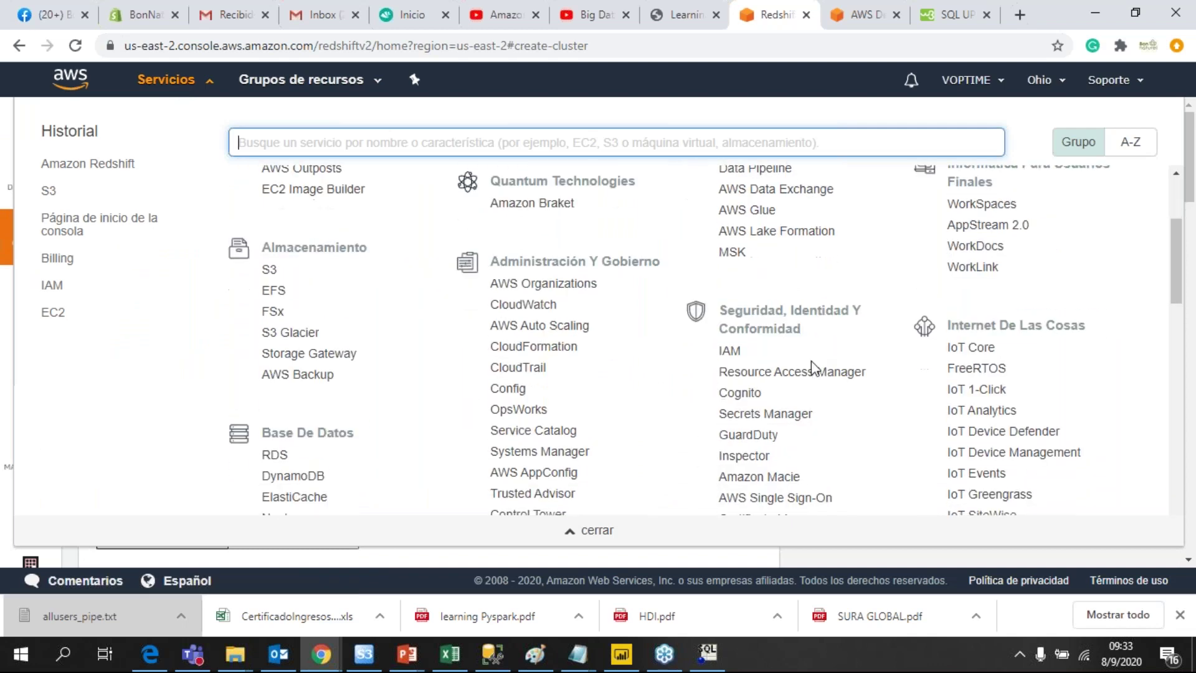
left_click(730, 266)
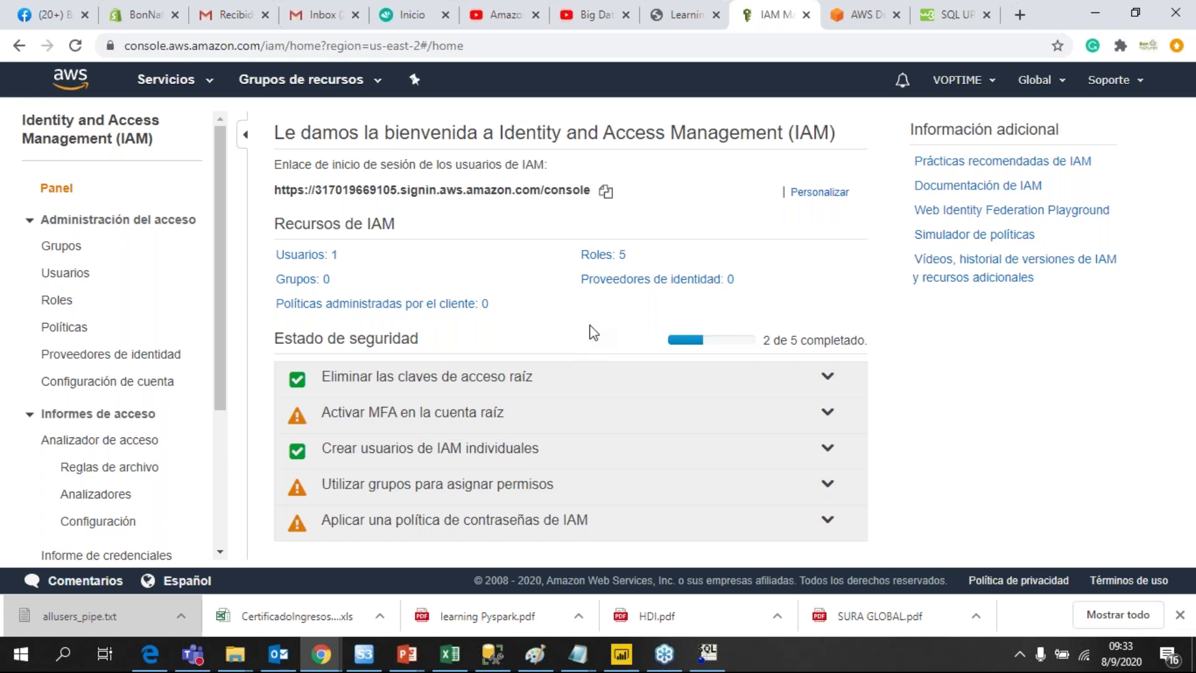
left_click(327, 255)
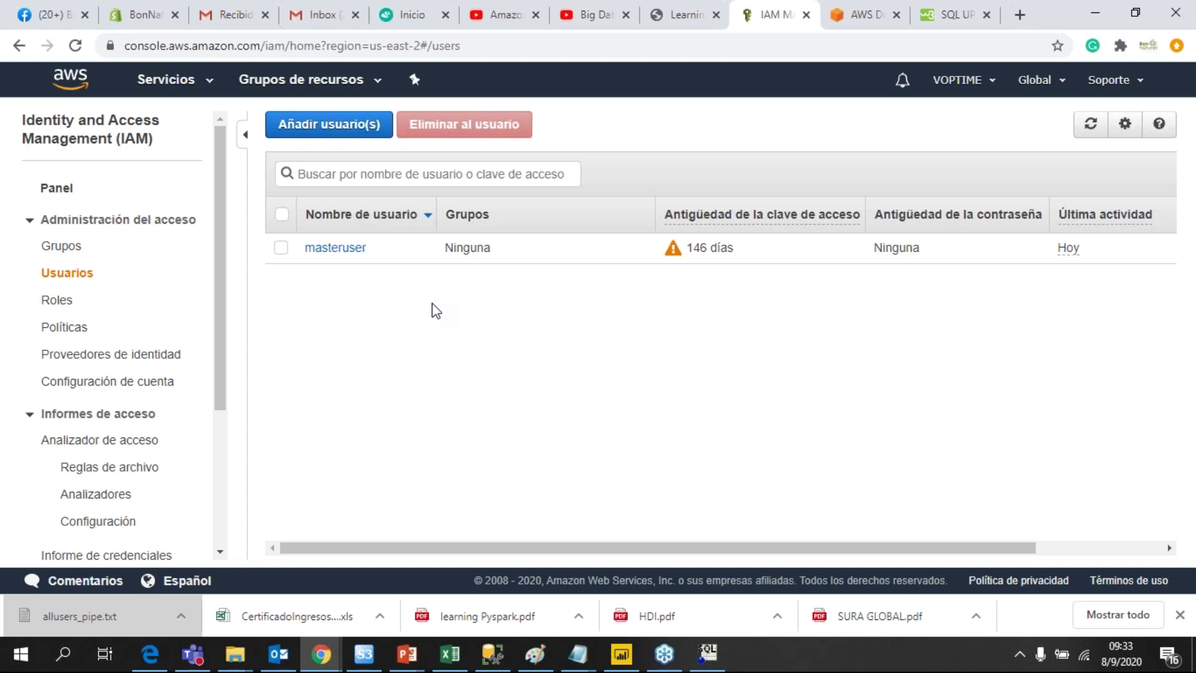
- Open the SWO role from the IAM roles, examine its summary and permission policies, and return to the roles list
left_click(63, 303)
scroll(642, 342, "down", 5)
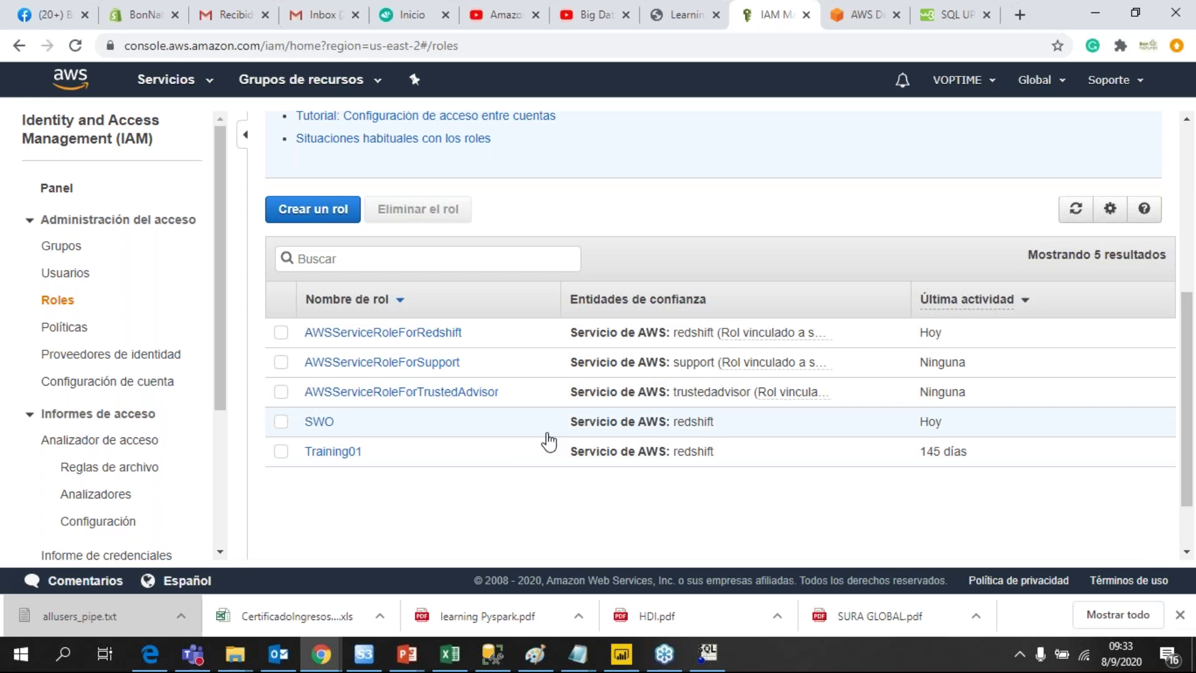
left_click(319, 422)
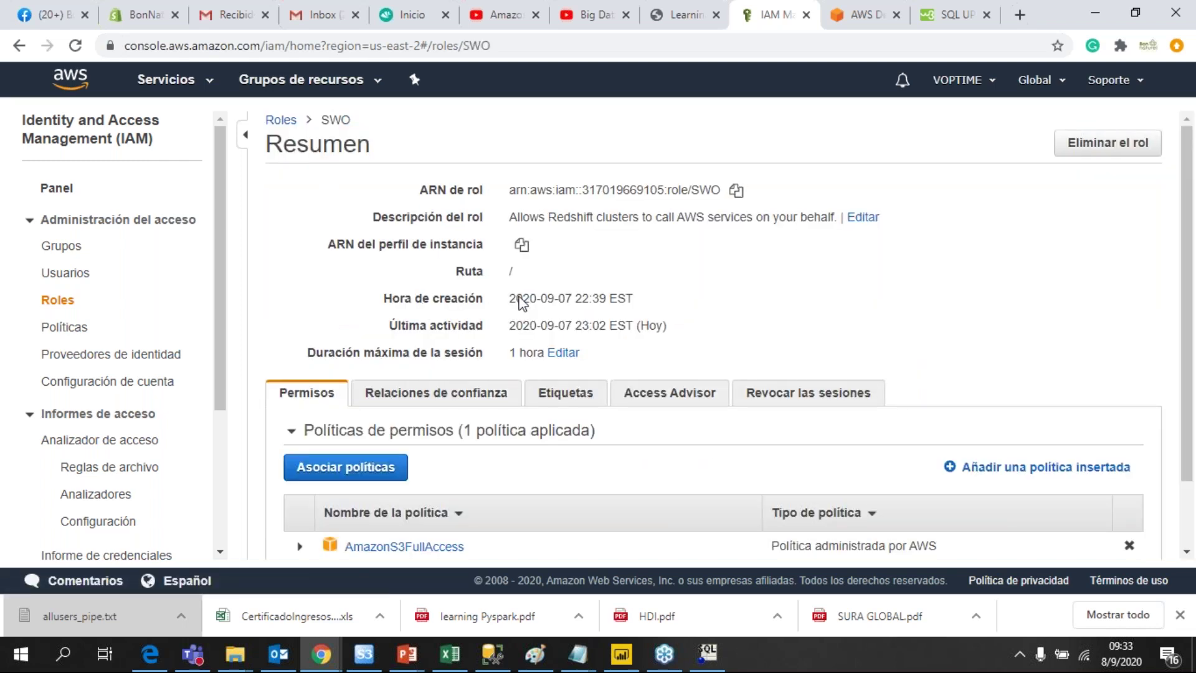
scroll(667, 266, "down", 1)
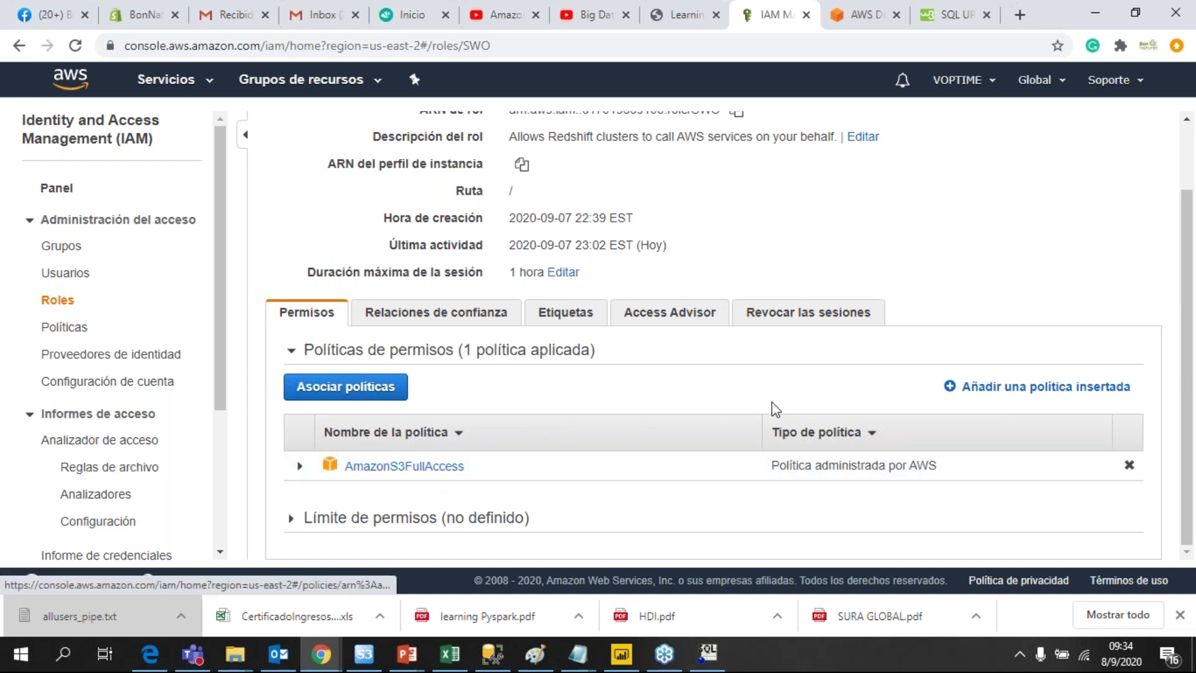
scroll(681, 404, "up", 2)
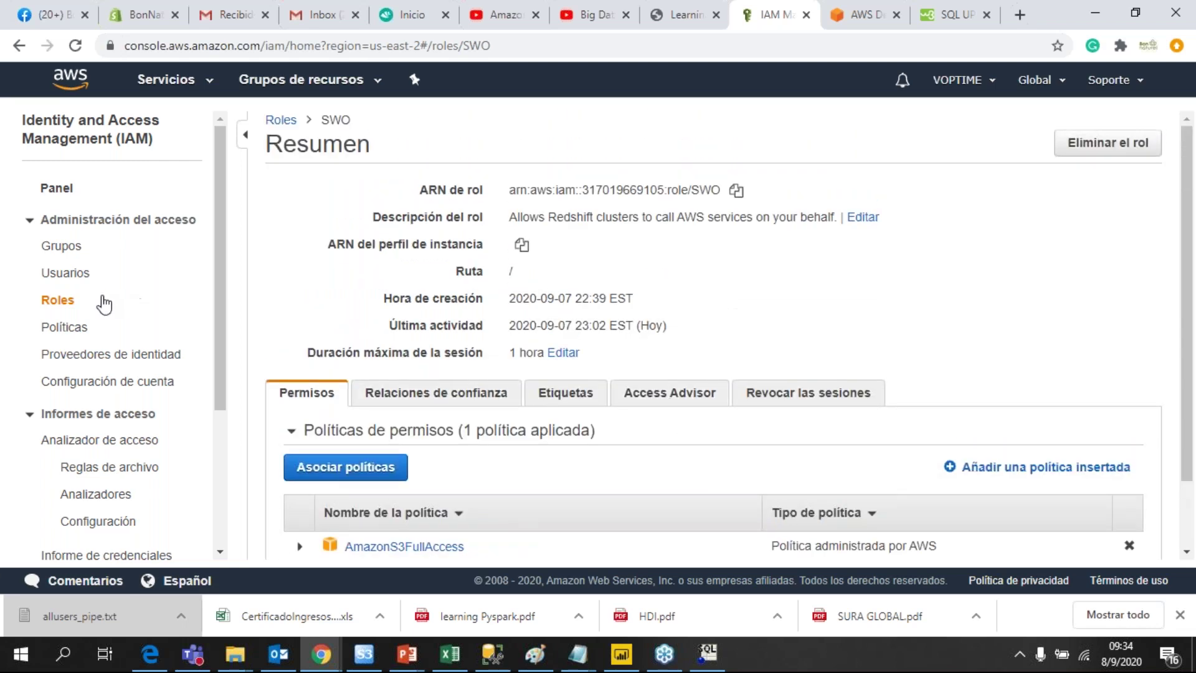
scroll(453, 481, "down", 2)
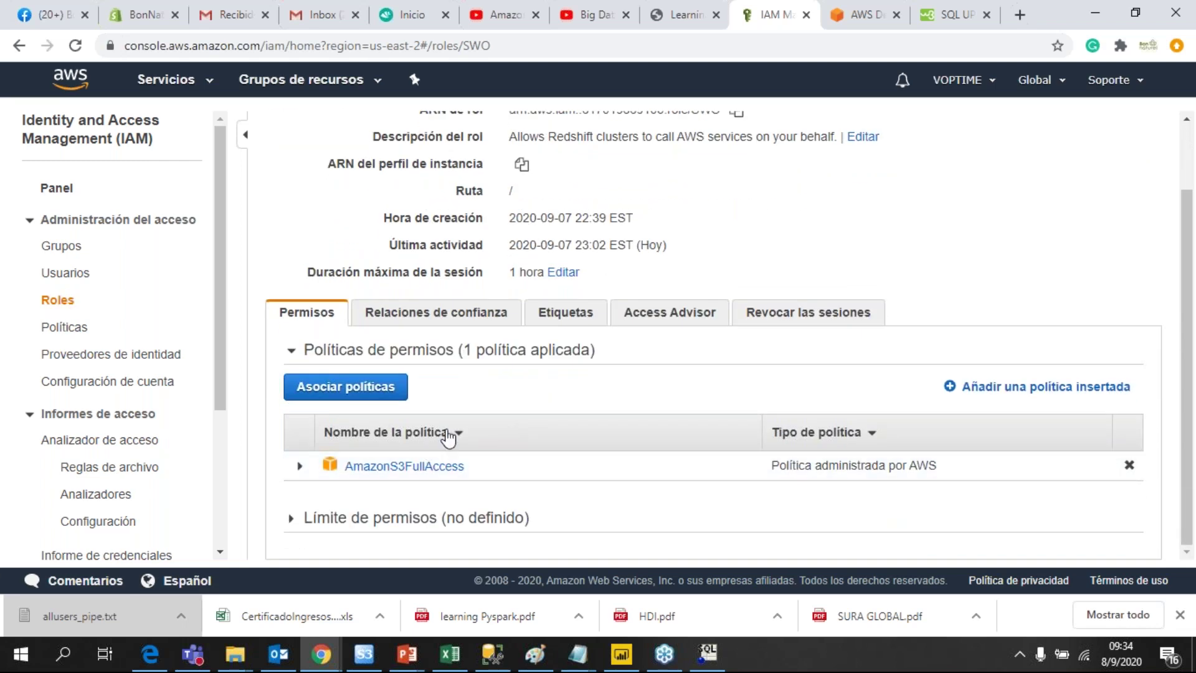
left_click(57, 308)
left_click(704, 8)
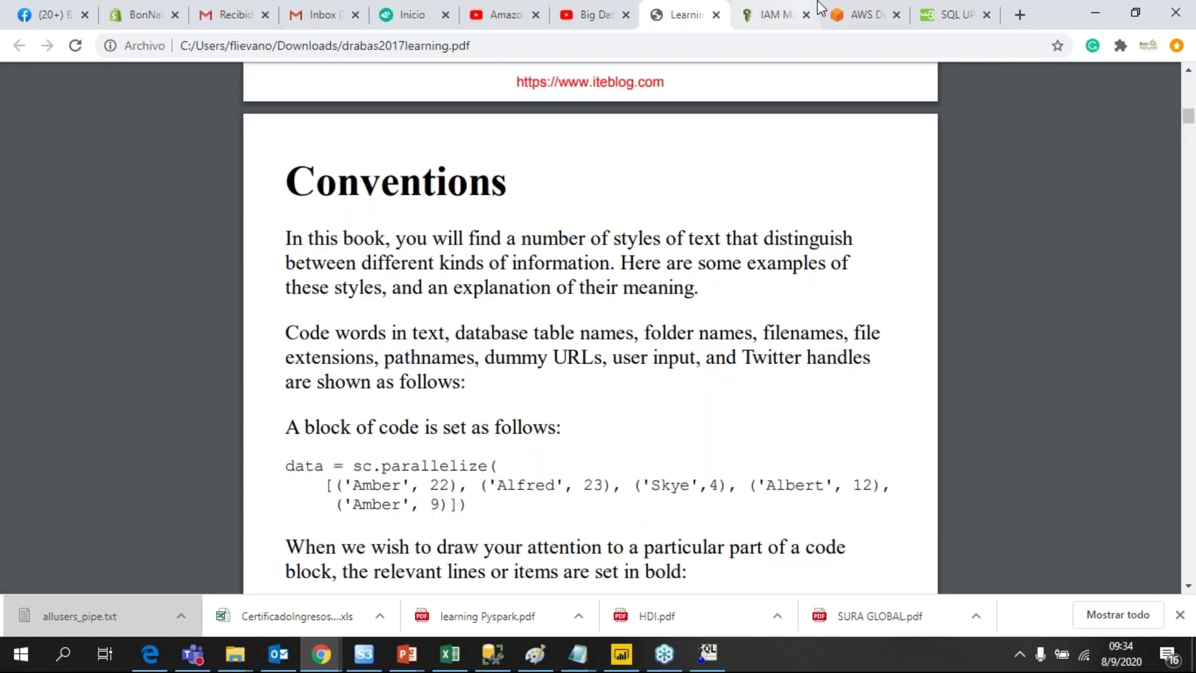
left_click(860, 14)
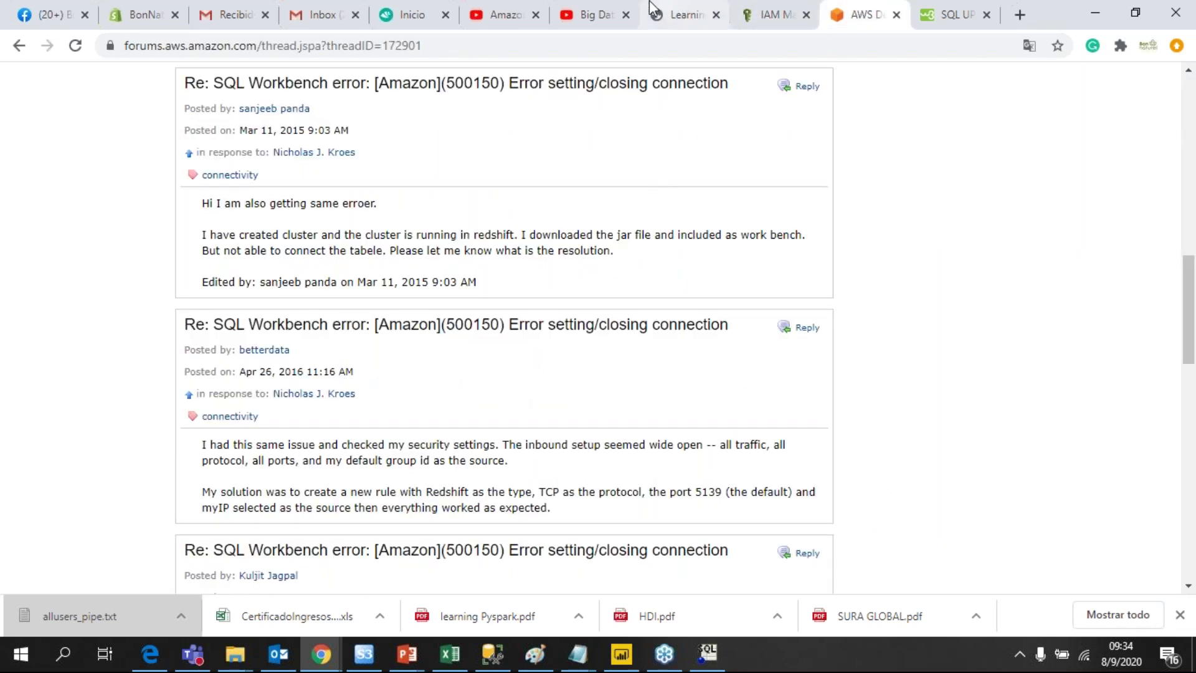
left_click(775, 14)
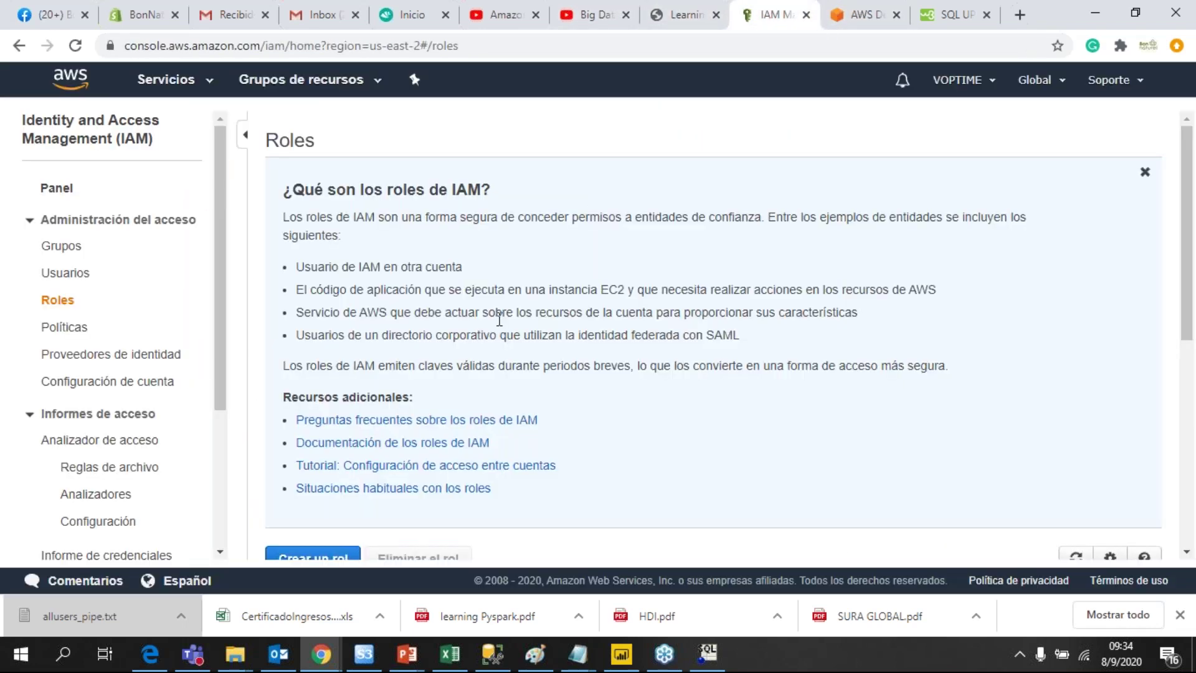
- Go back to the Amazon Redshift service and open the details of redshift-cluster-1 from the cluster list
left_click(179, 83)
left_click(75, 191)
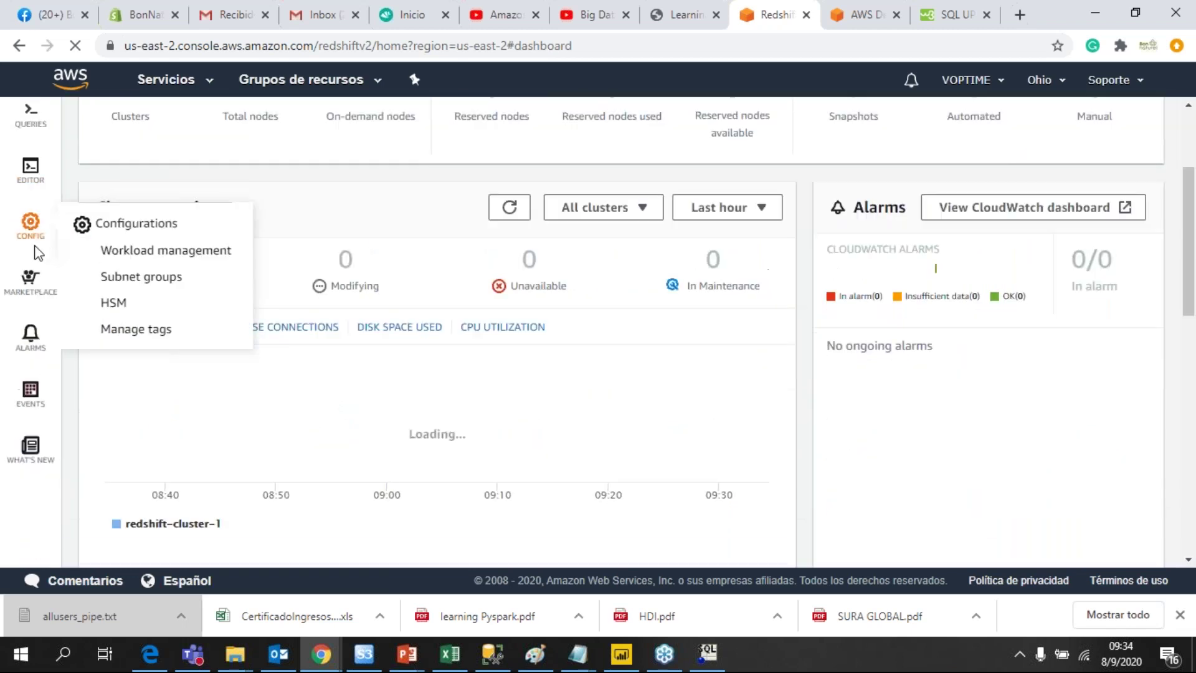
left_click(31, 237)
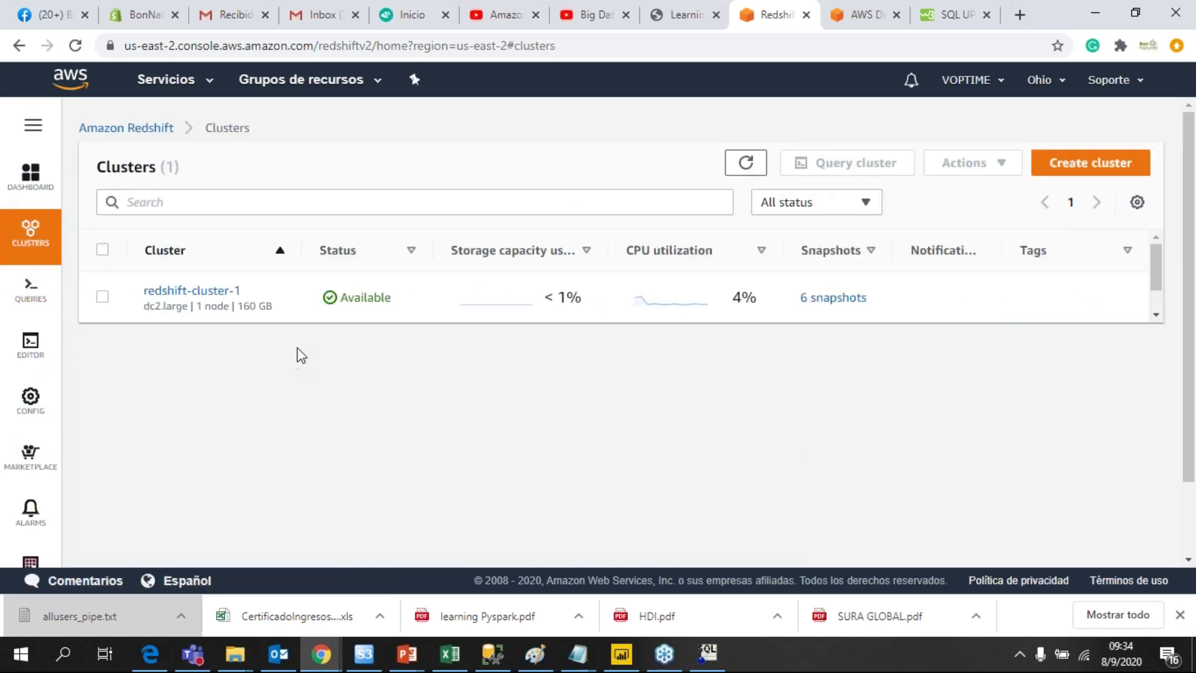
left_click(179, 292)
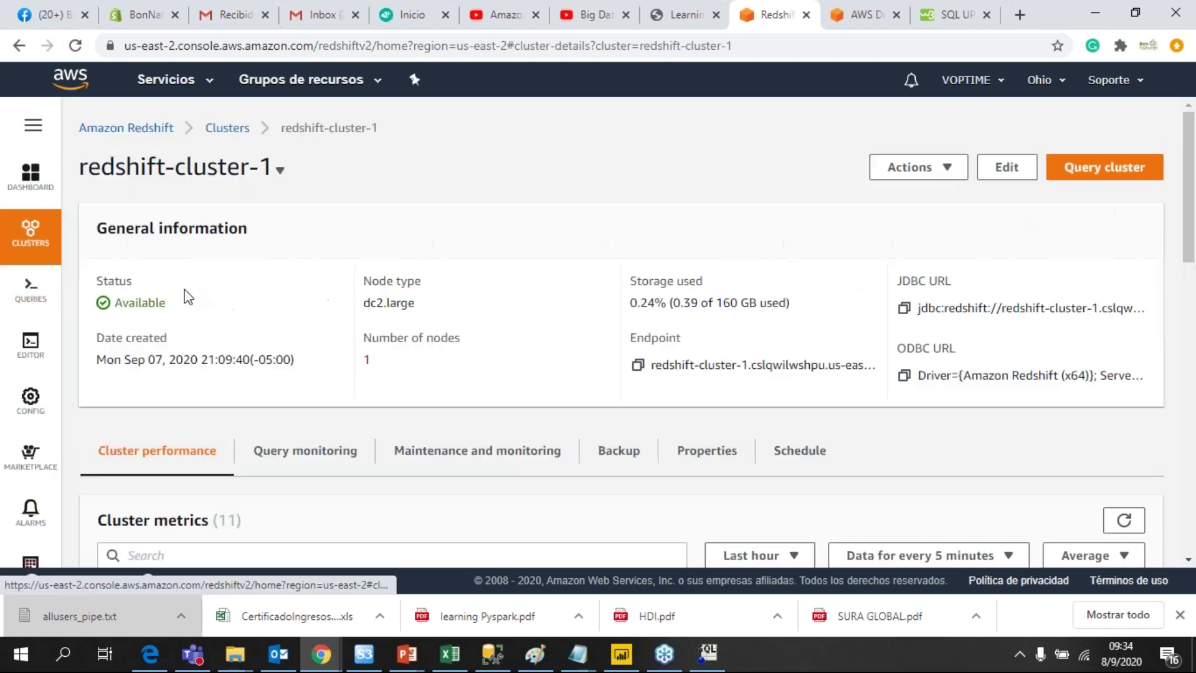
- Show the properties of redshift-cluster-1 and examine its attached IAM role, cluster details and connection details
scroll(915, 379, "down", 6)
scroll(917, 375, "up", 6)
scroll(817, 258, "down", 4)
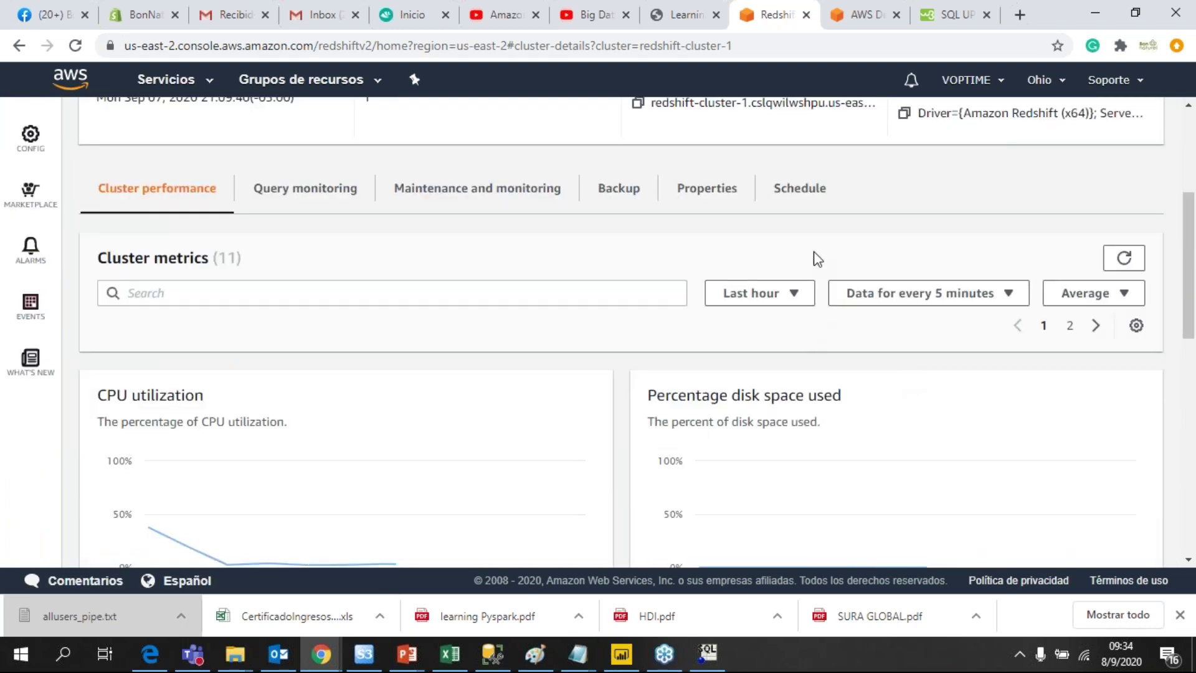
left_click(703, 195)
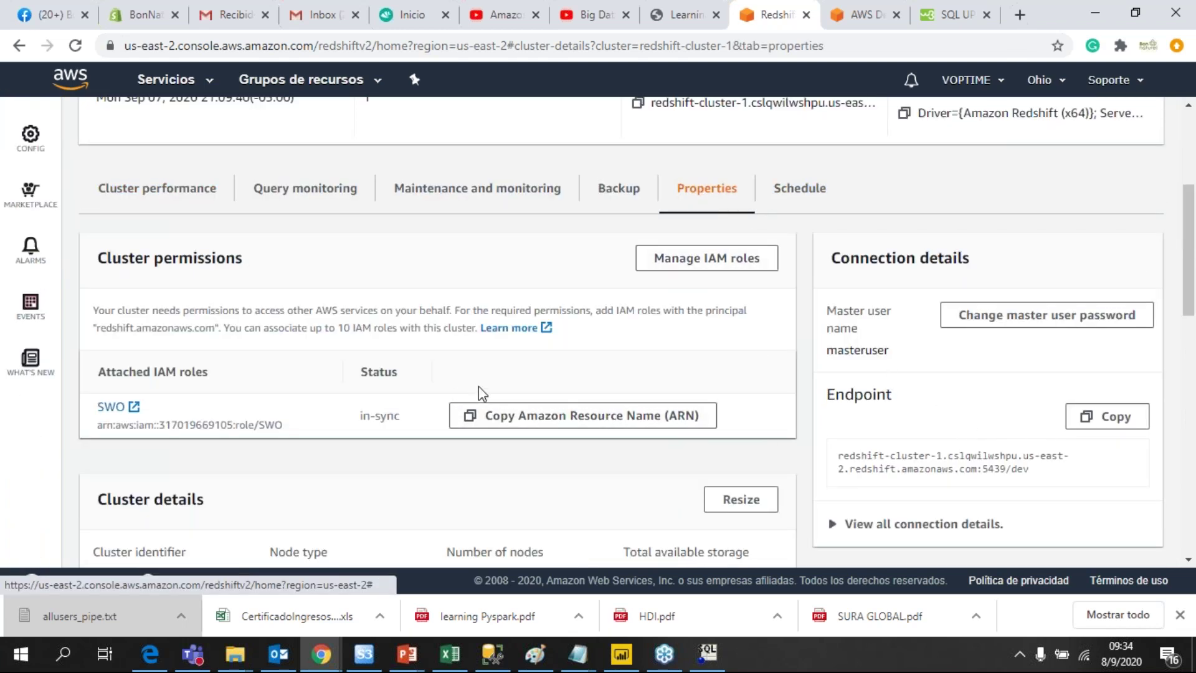
scroll(480, 392, "down", 1)
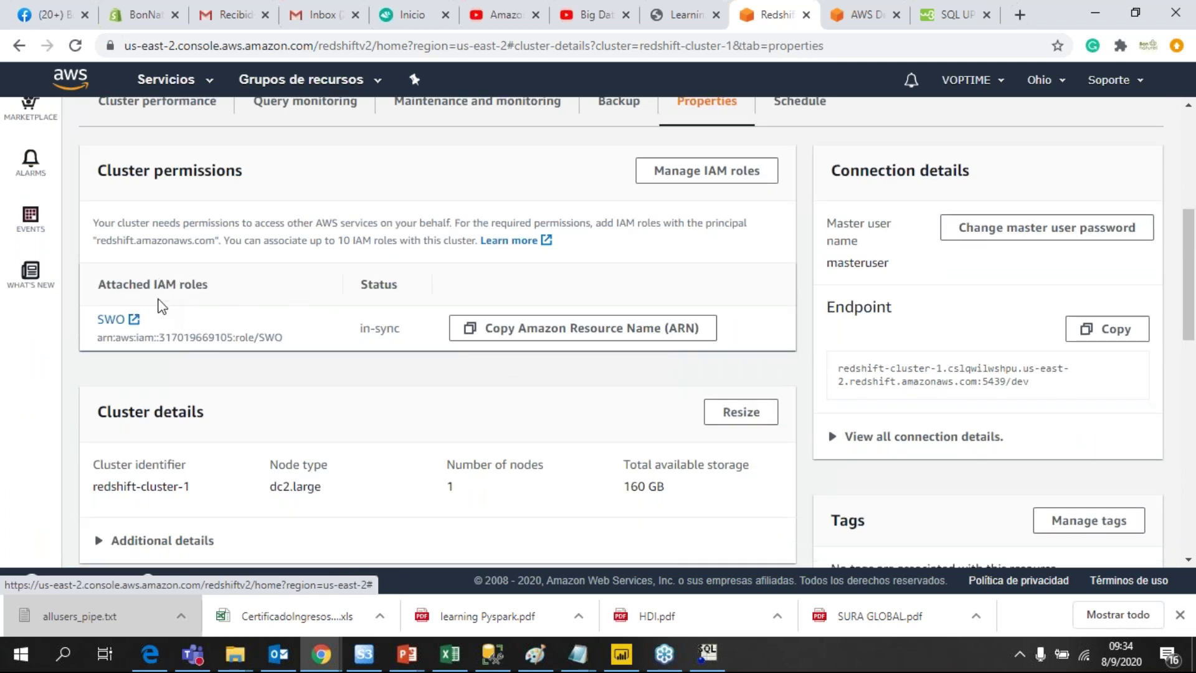
scroll(279, 340, "up", 1)
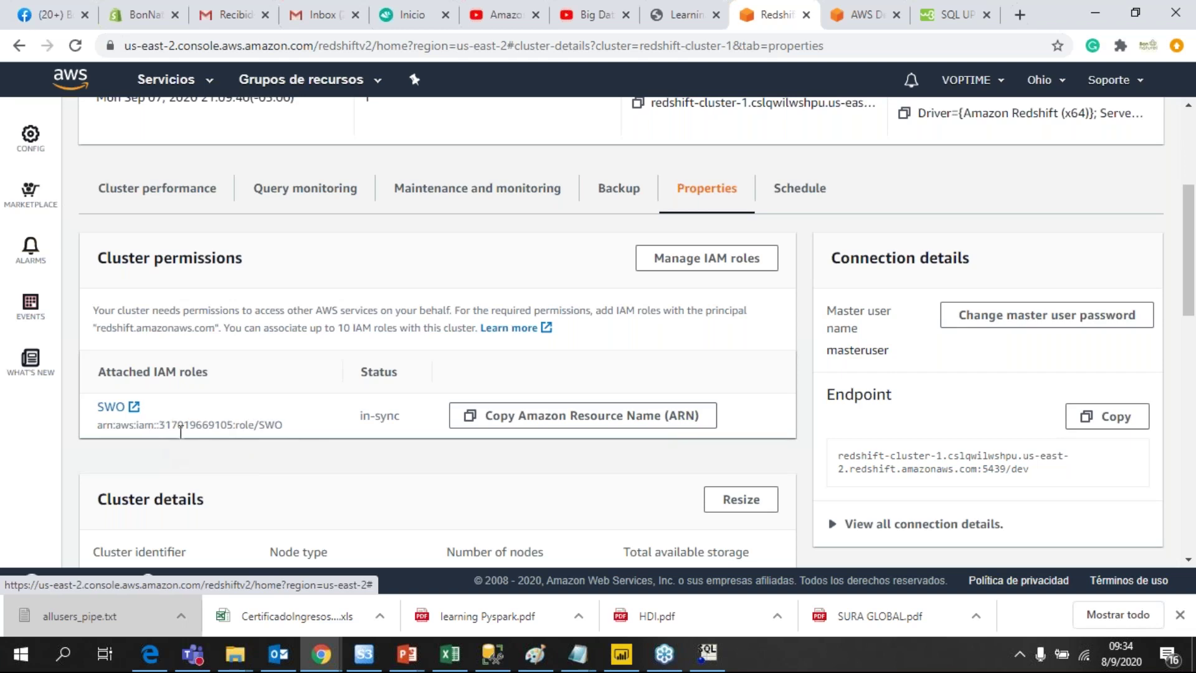
scroll(163, 411, "up", 4)
scroll(155, 421, "down", 4)
scroll(297, 393, "down", 1)
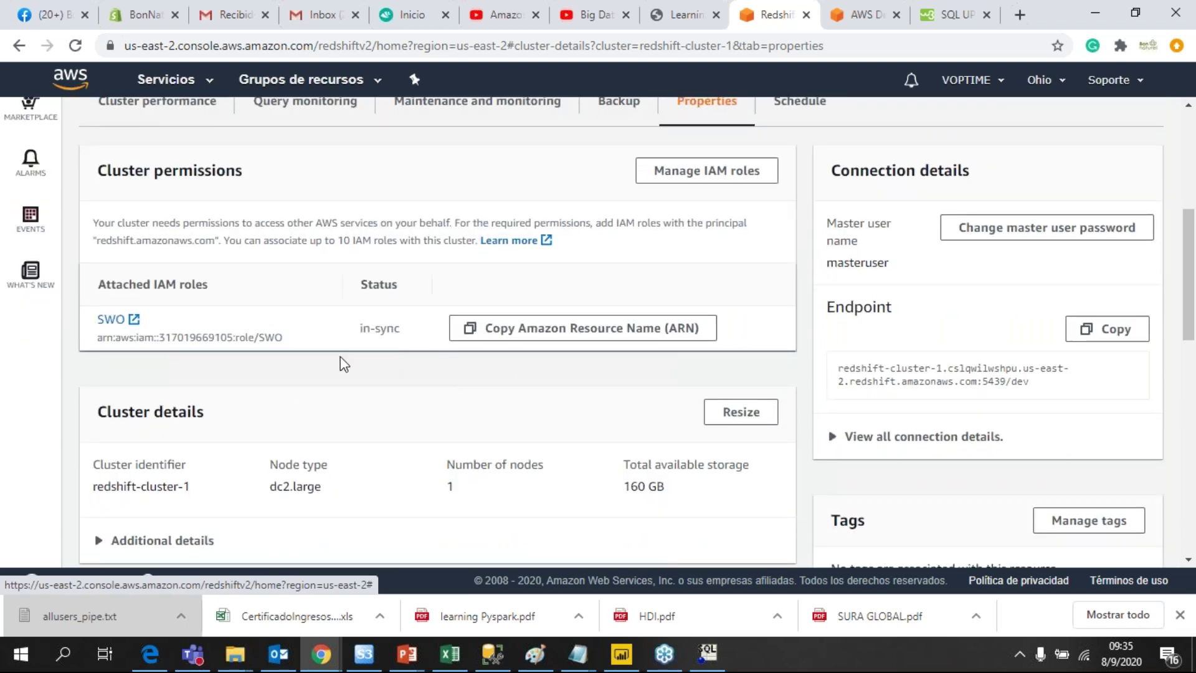
- Point out the JDBC URL in the general information of redshift-cluster-1 by selecting its text
scroll(668, 364, "up", 4)
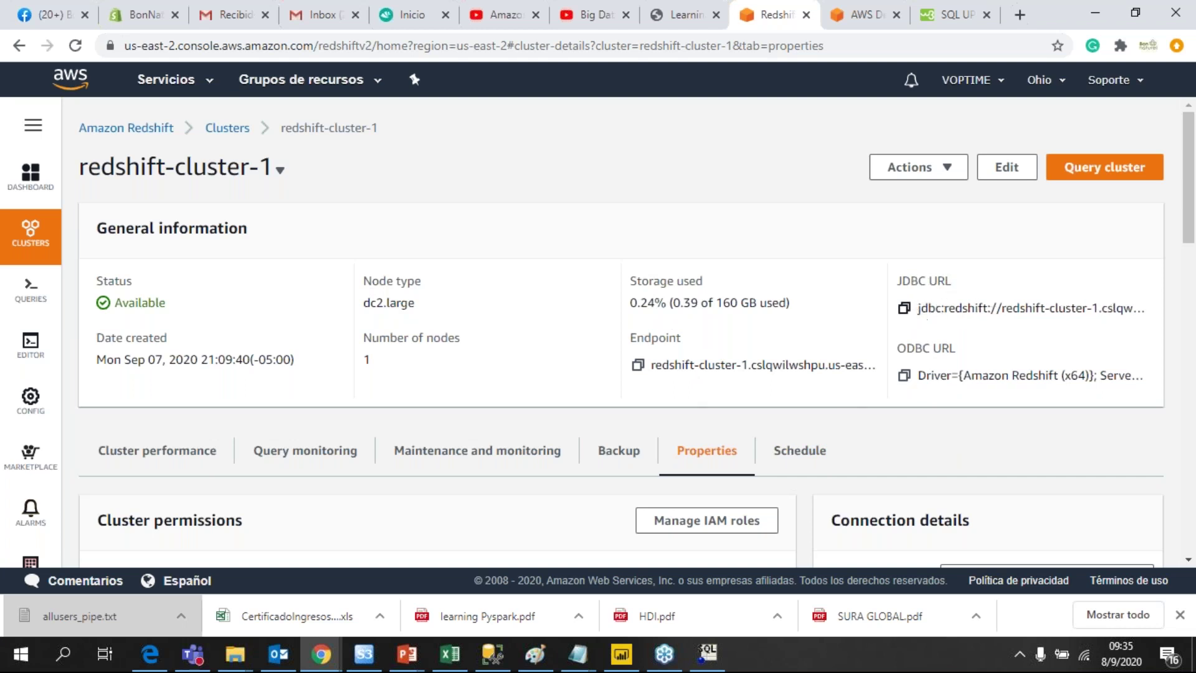
left_click_drag(918, 308, 1152, 310)
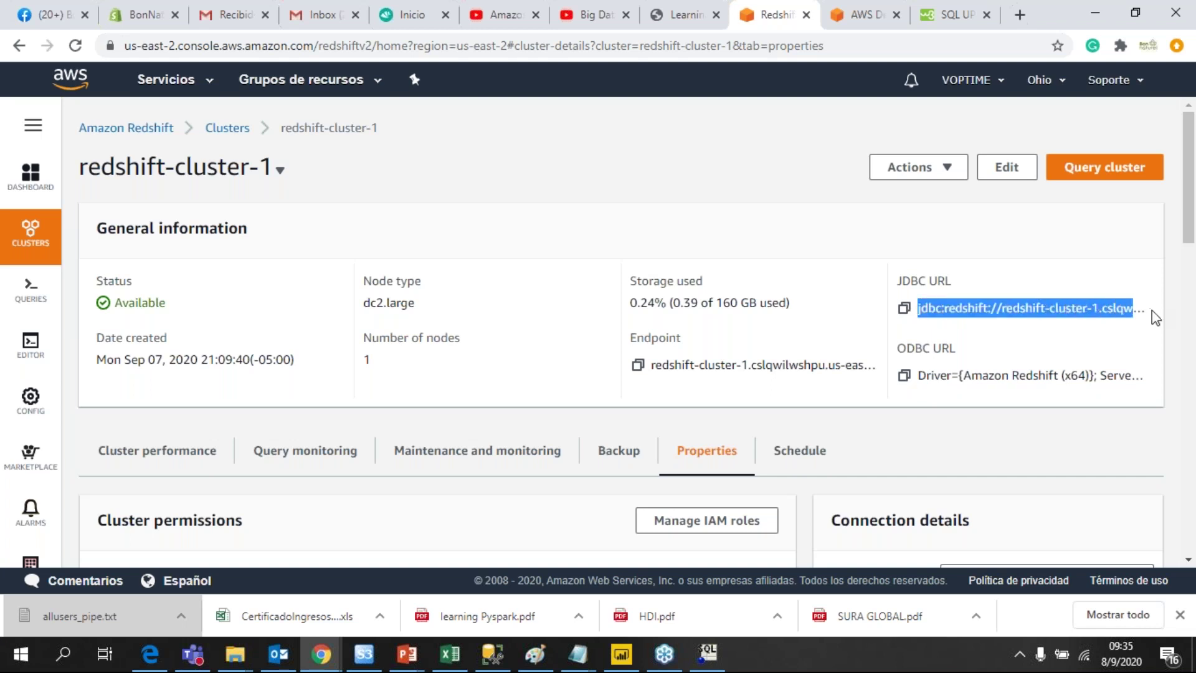
left_click(1023, 344)
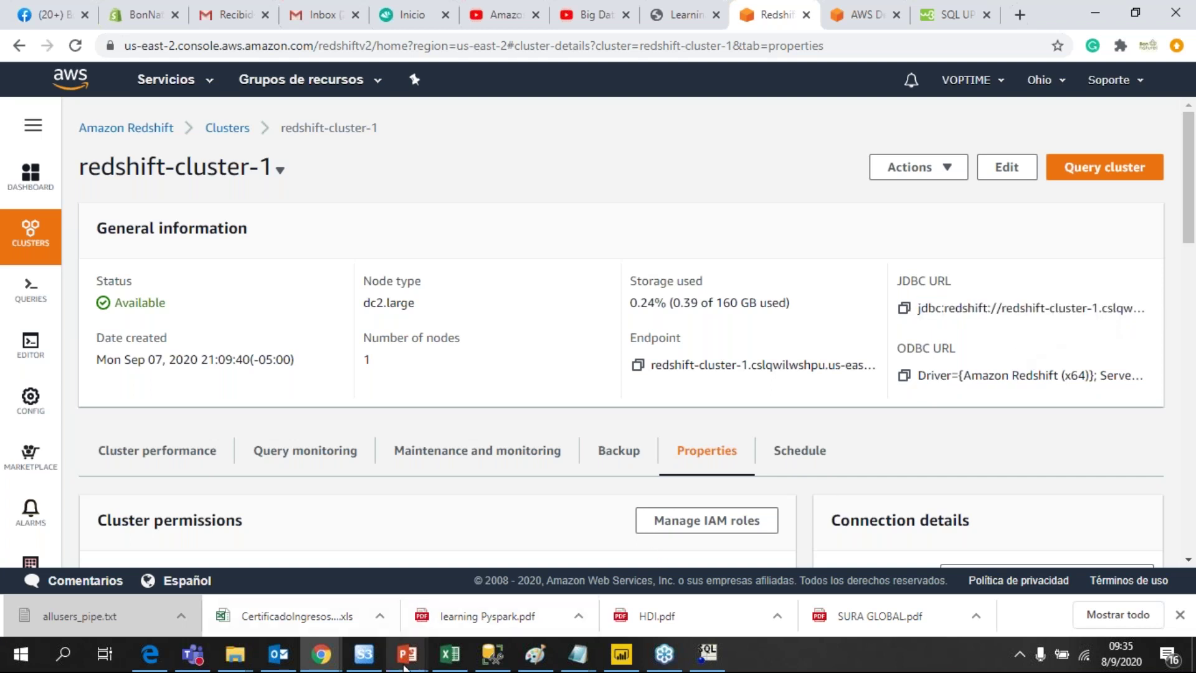
- Switch to the AMAZON REDSHIFT presentation in PowerPoint and show the Architecture slide
mouse_move(403, 666)
left_click(408, 579)
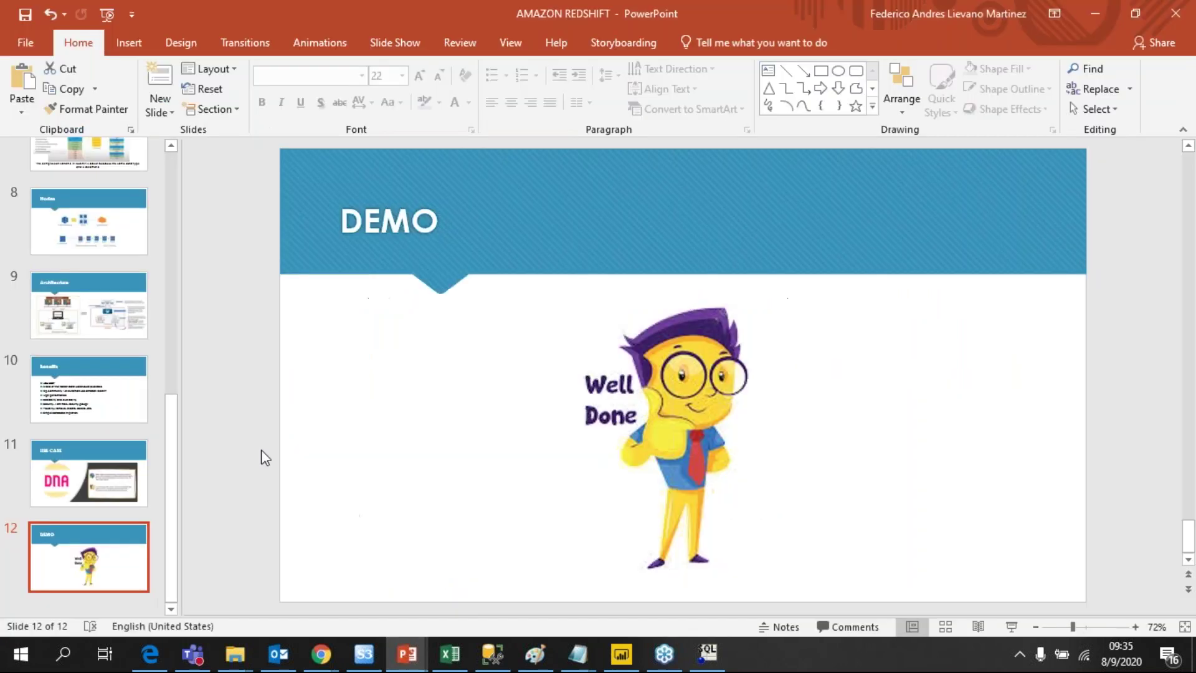
left_click(98, 334)
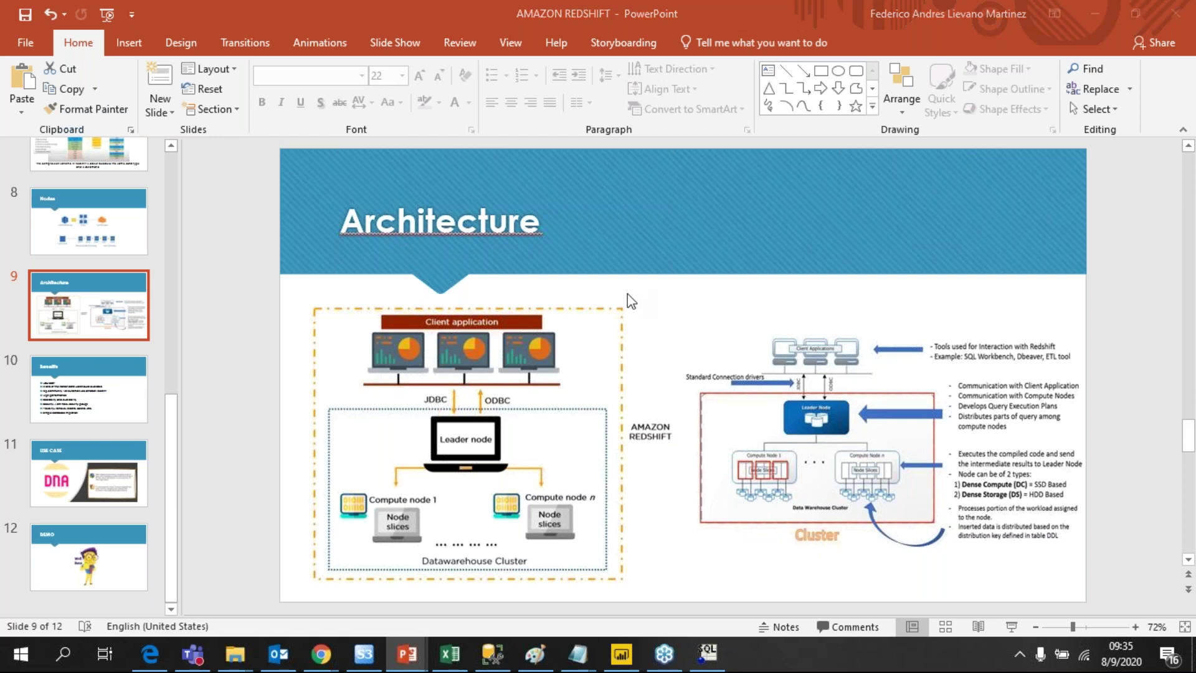
- Return to the Redshift console in Chrome and copy the JDBC URL of redshift-cluster-1
key("alt+Tab")
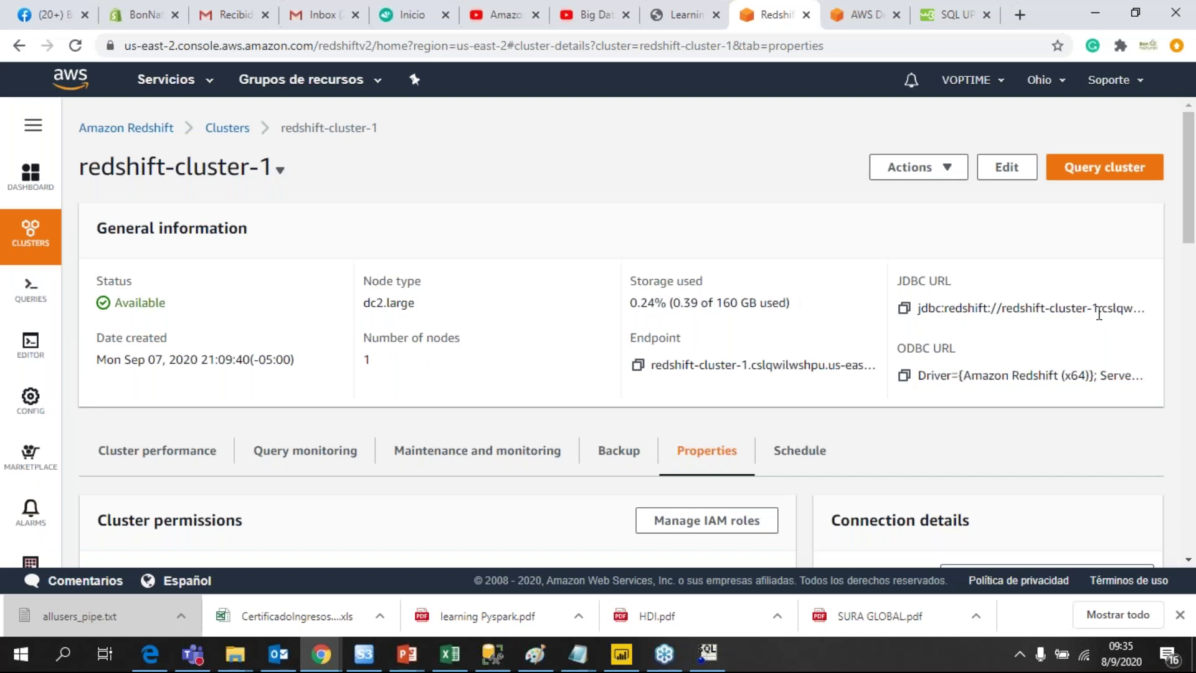
left_click(904, 309)
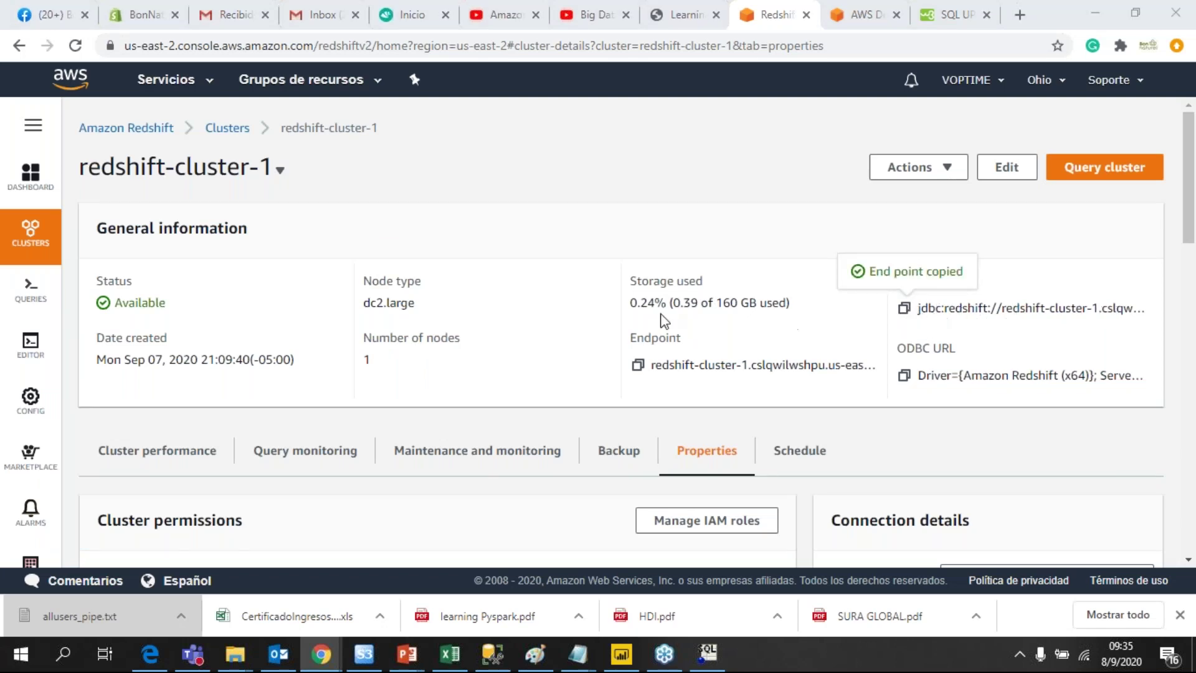
- Examine the client application and JDBC/ODBC connections on PowerPoint's Architecture slide, and return to the cluster details in Chrome
key("alt+Tab")
key("alt+Tab")
key("alt+Tab")
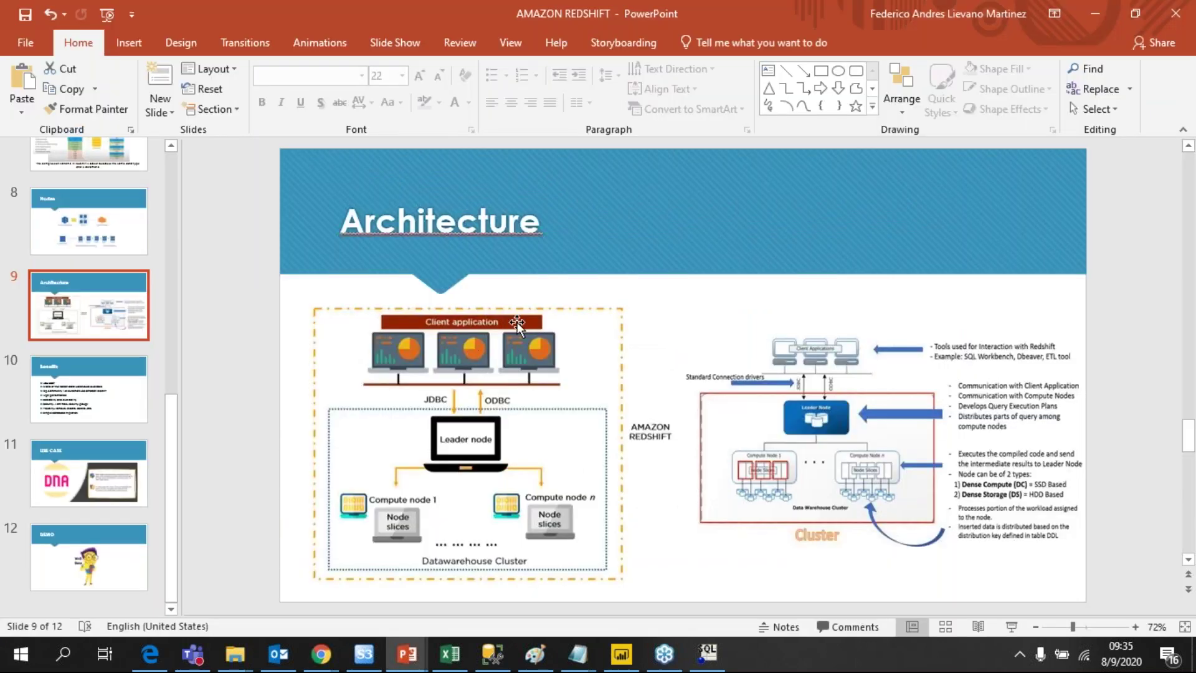
key("alt+Tab")
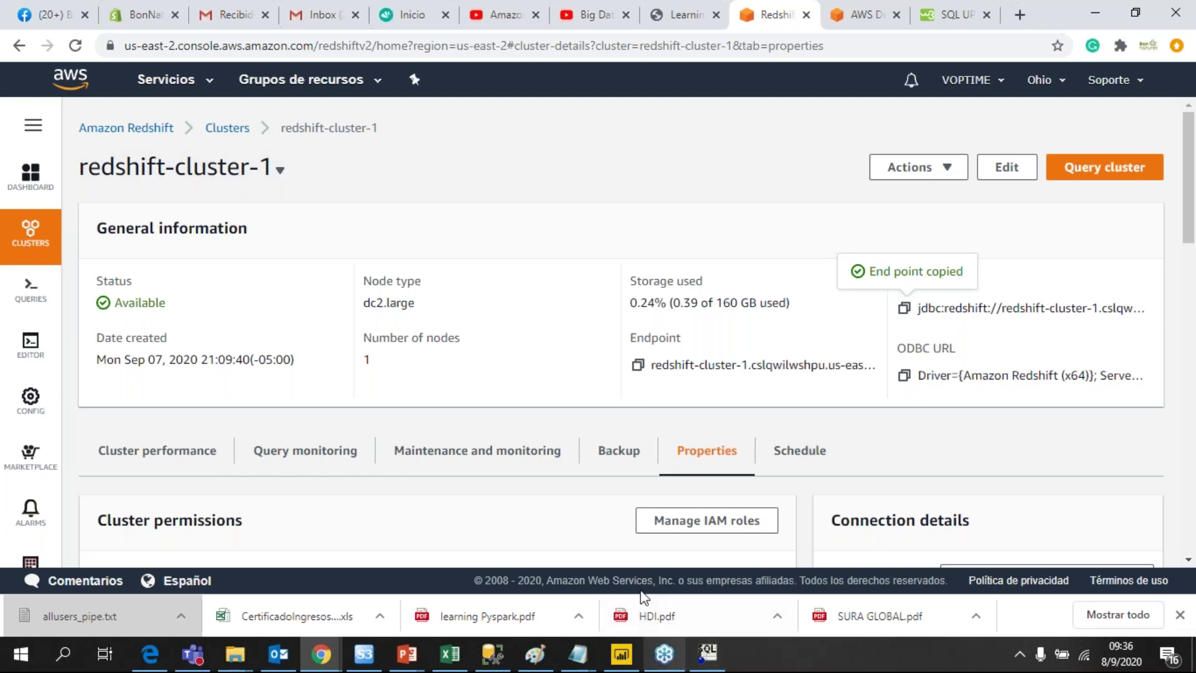
- Switch to SQL Workbench/J and open the connection profile settings for Newconnection
left_click(707, 653)
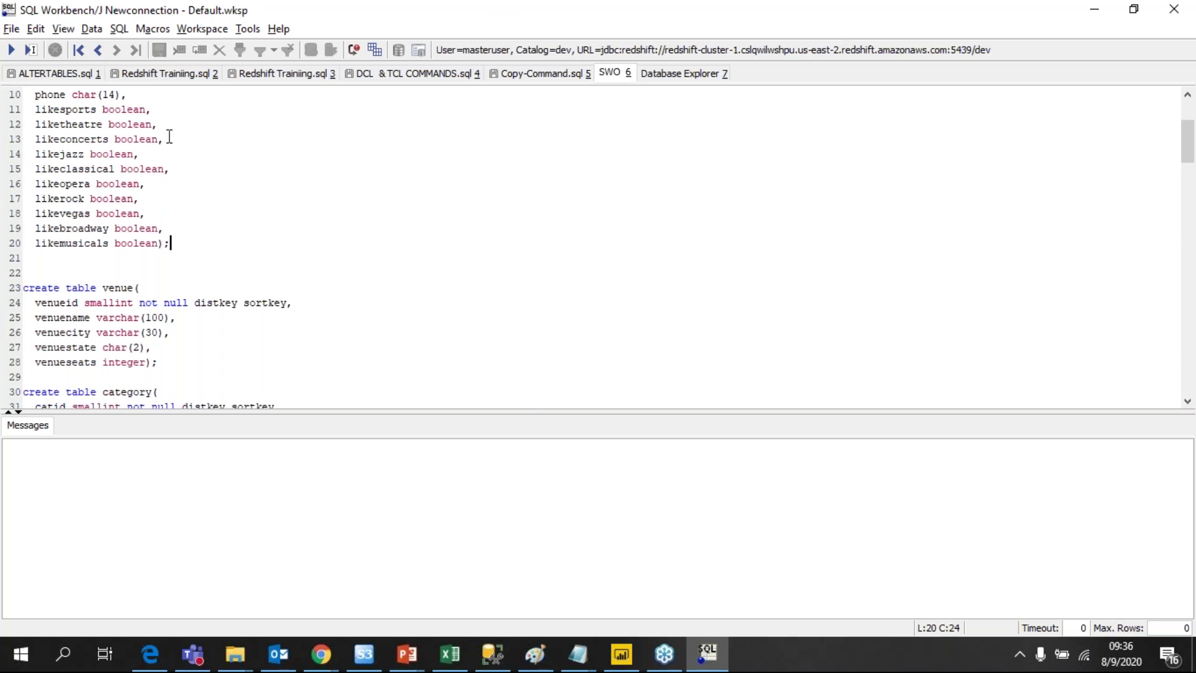
left_click(11, 29)
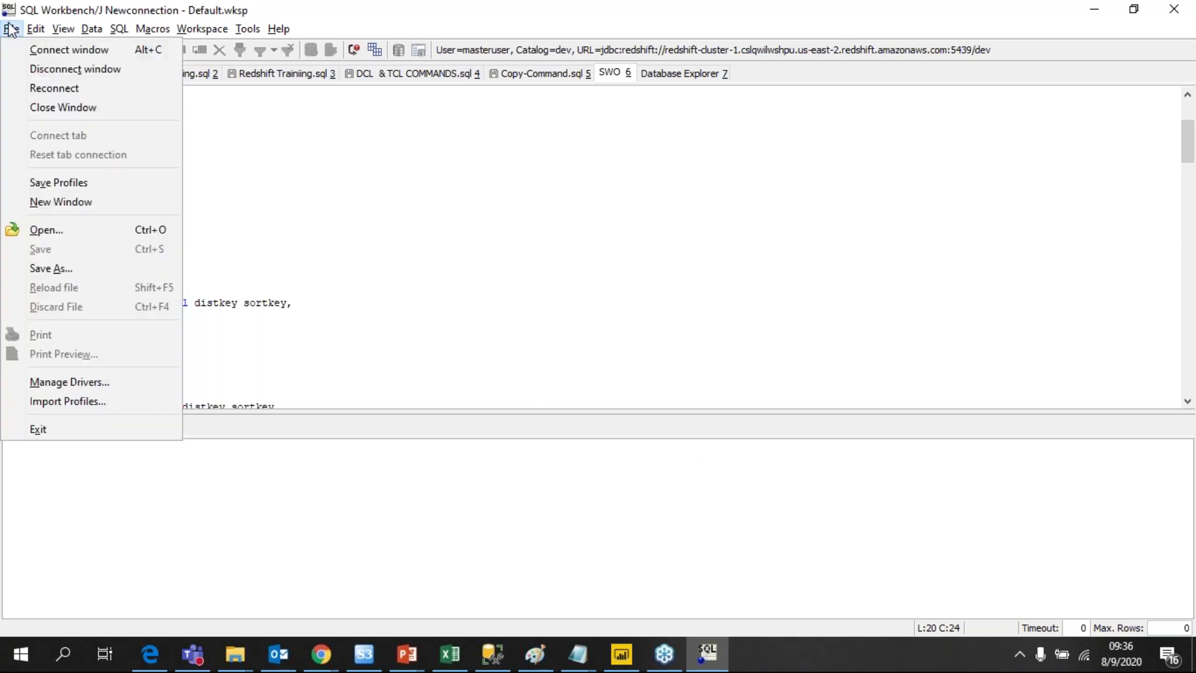
mouse_move(35, 29)
left_click(50, 48)
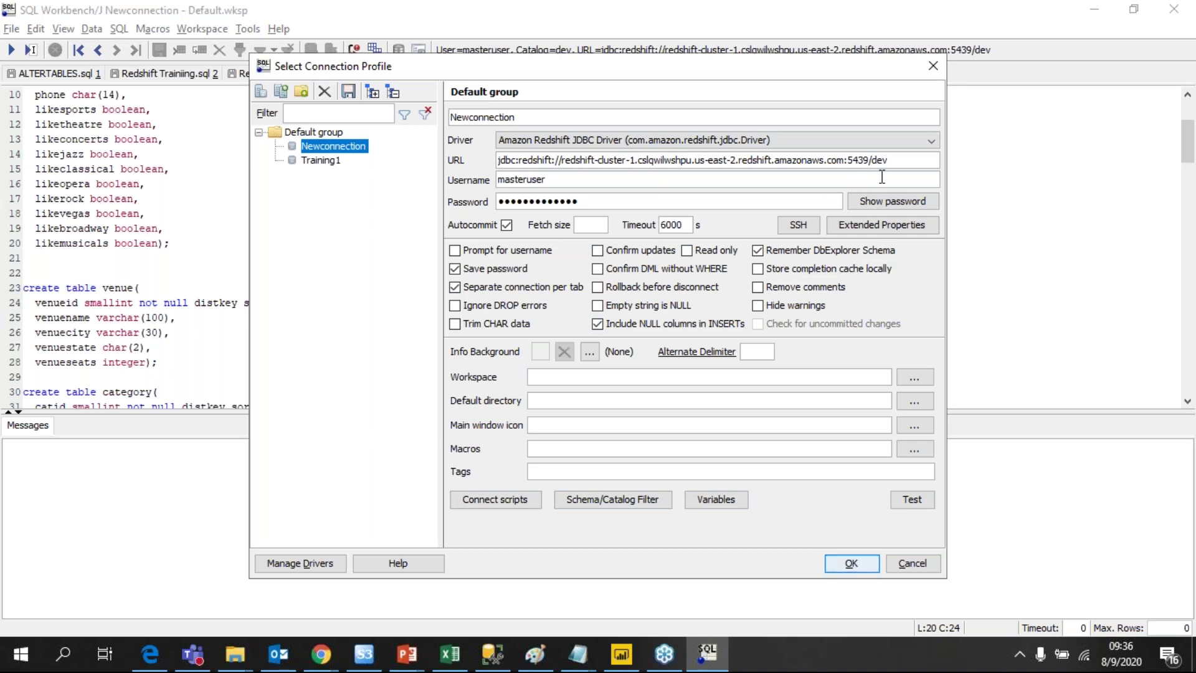
- Point out the JDBC URL, username and password fields of the Newconnection profile, and close the profile settings without reconnecting
mouse_move(903, 161)
left_mouse_down()
mouse_move(509, 161)
mouse_move(889, 160)
left_mouse_up()
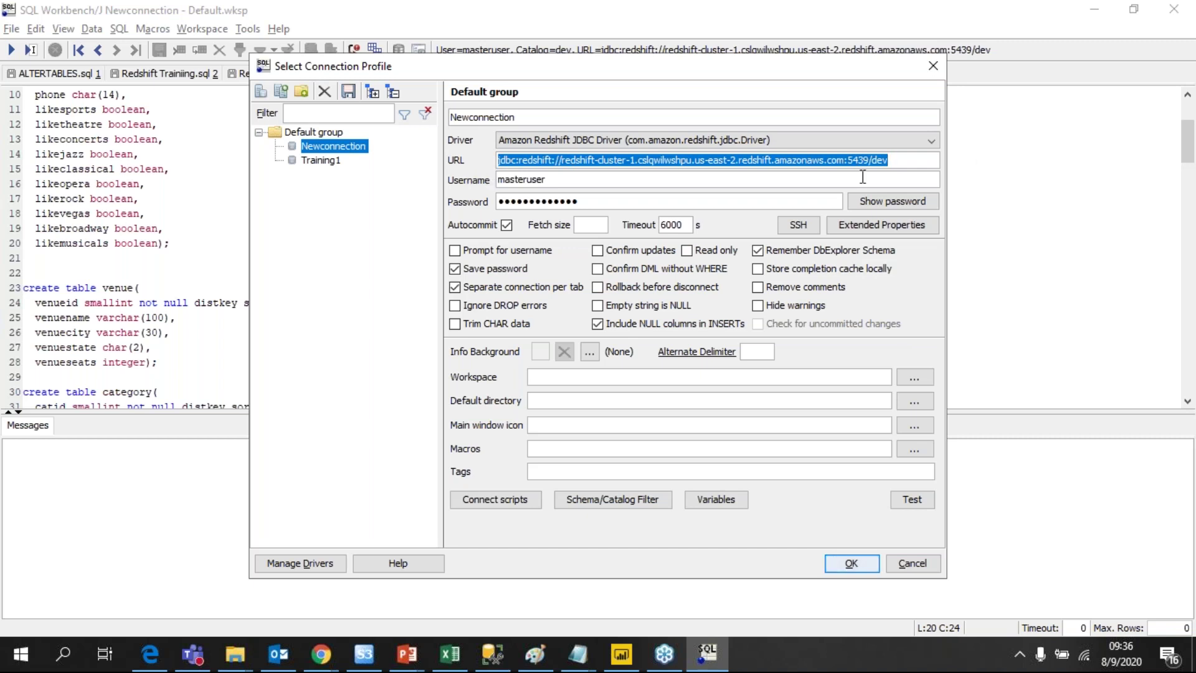
left_click(572, 181)
left_click(593, 200)
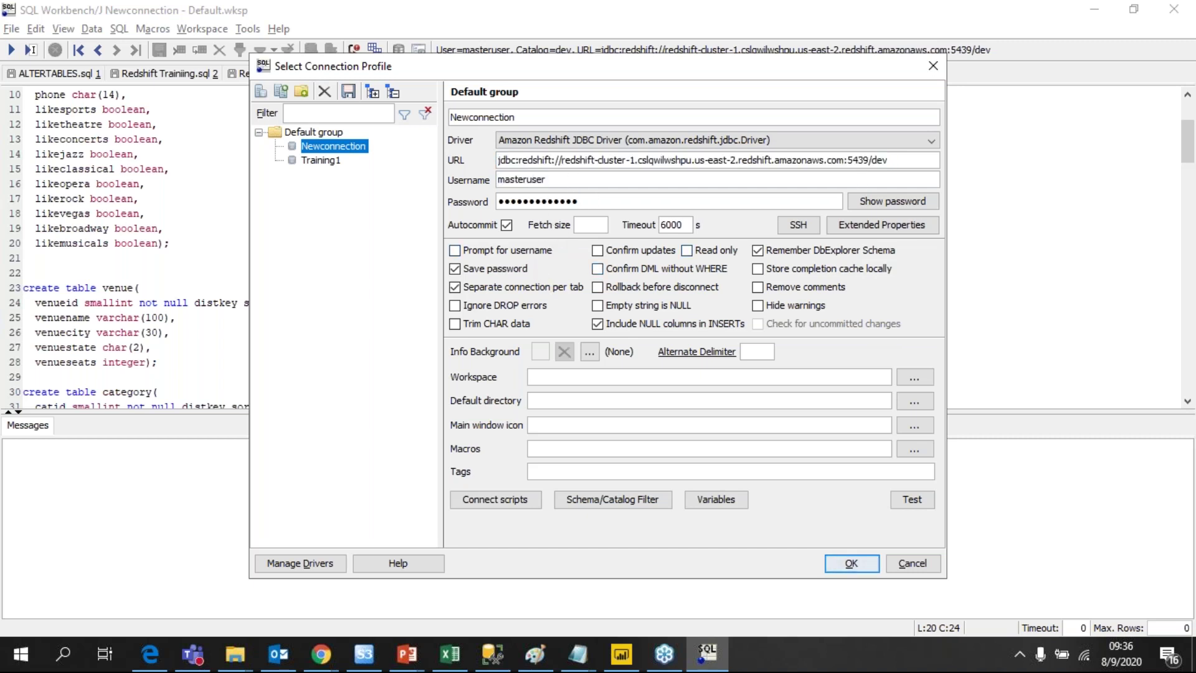
left_click(938, 63)
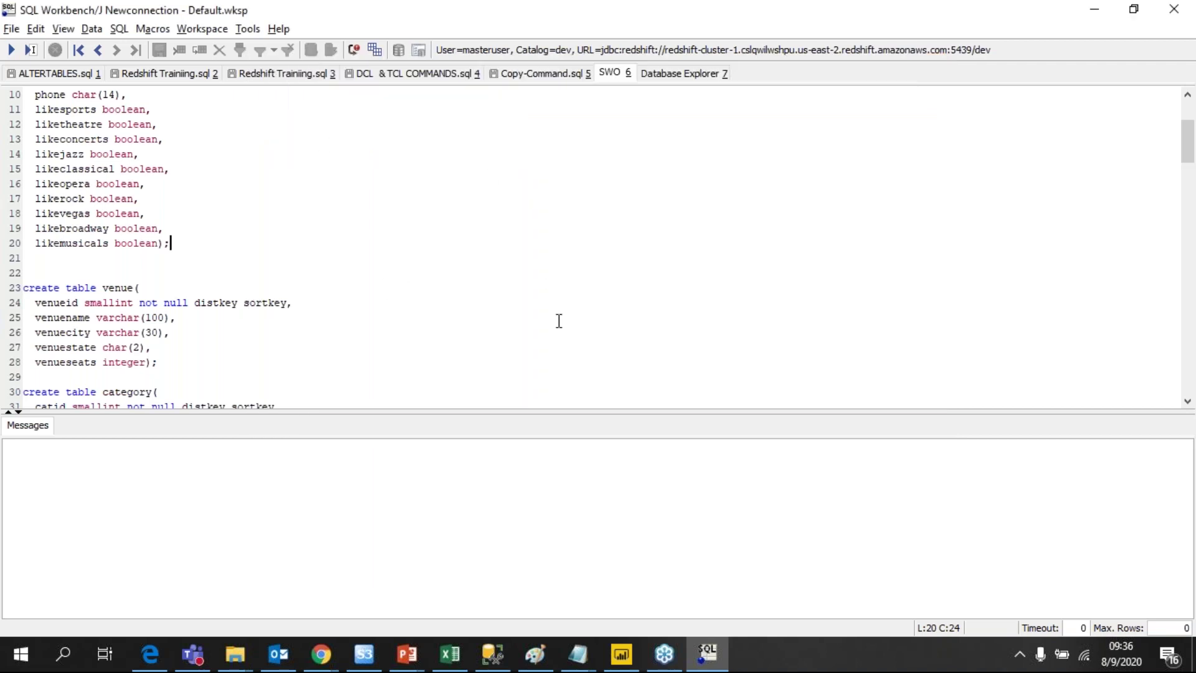
- Switch back to the AMAZON REDSHIFT presentation in PowerPoint
key("alt+Tab")
key("alt+Tab")
key("Tab")
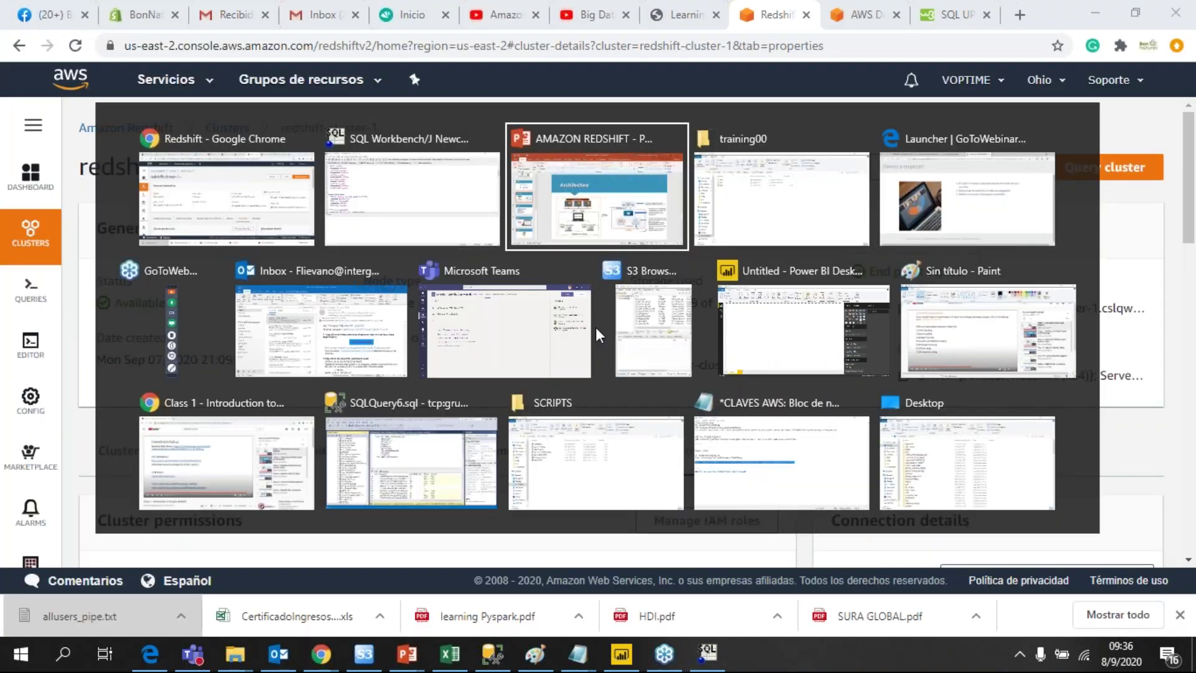